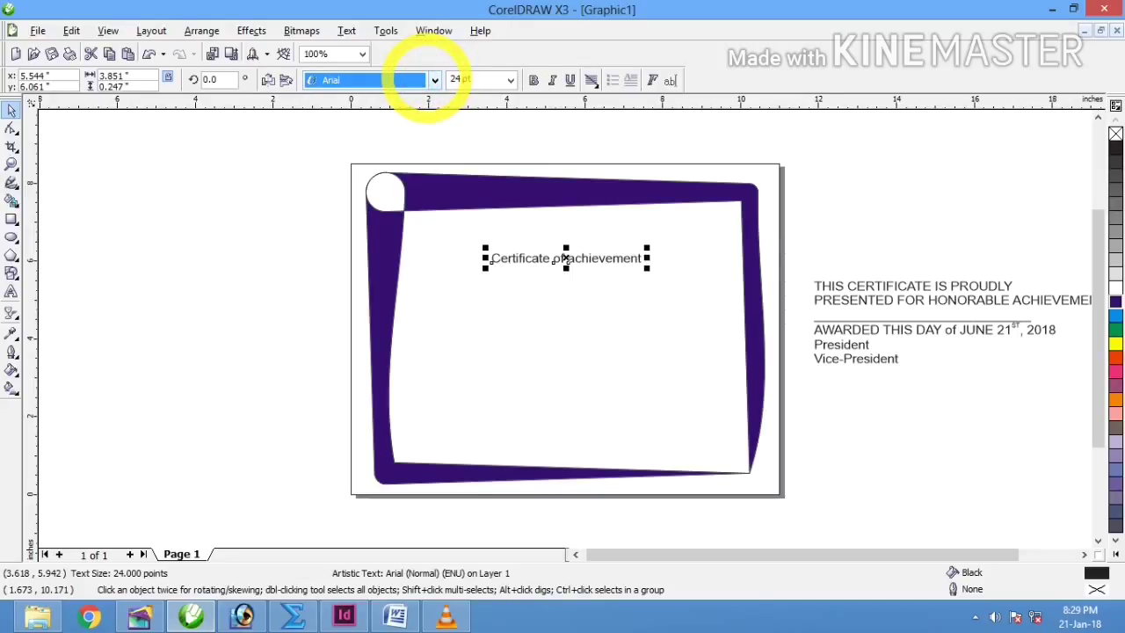
# Step: Set the title in CityModern, scale it to about 65 pt and raise it near the frame's top
pyautogui.click(434, 80)
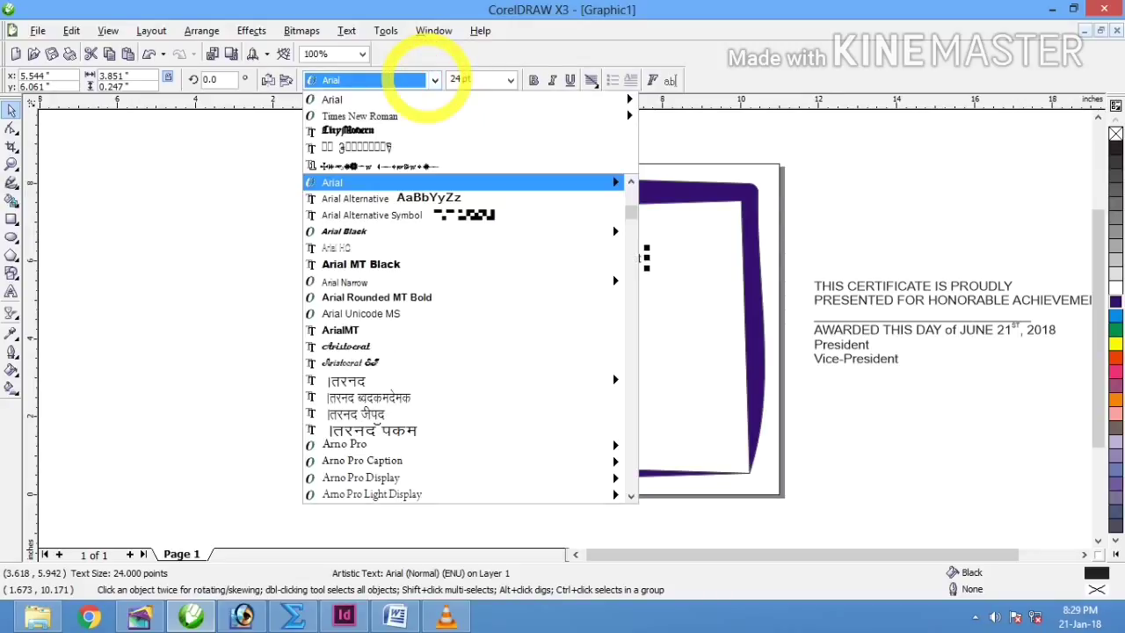
pyautogui.moveTo(412, 118)
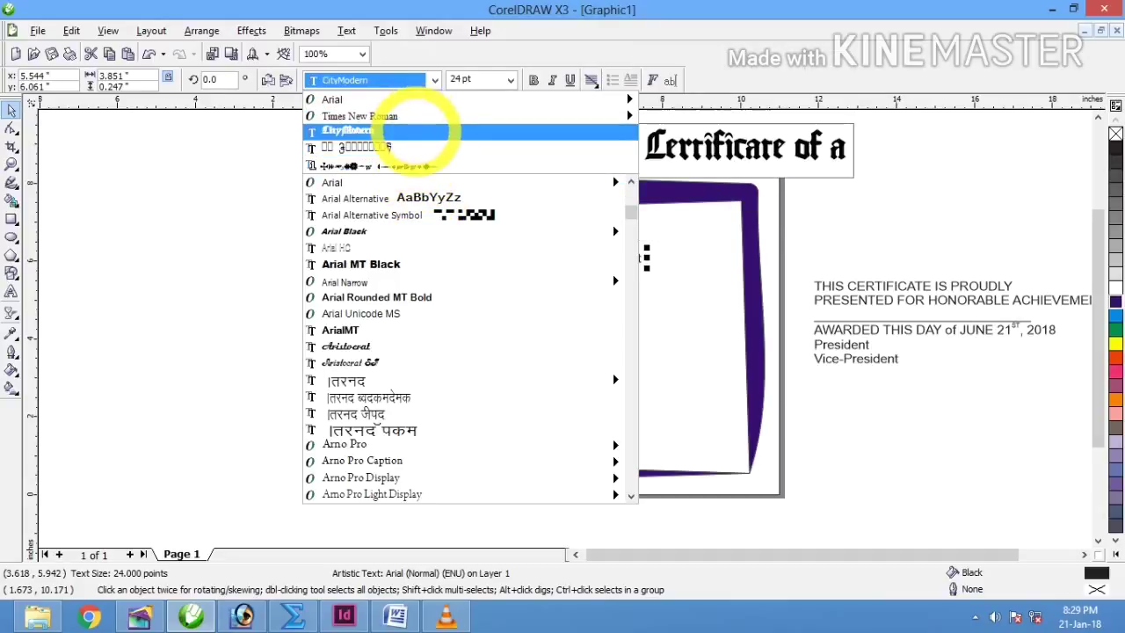
pyautogui.click(413, 131)
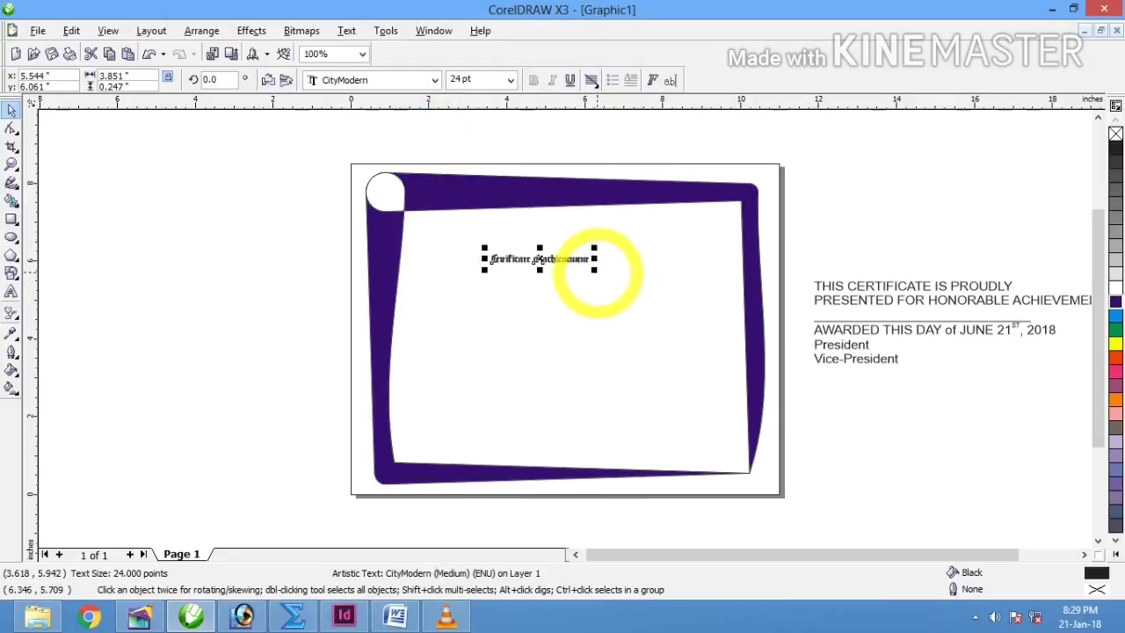
pyautogui.moveTo(594, 270); pyautogui.dragTo(704, 356)
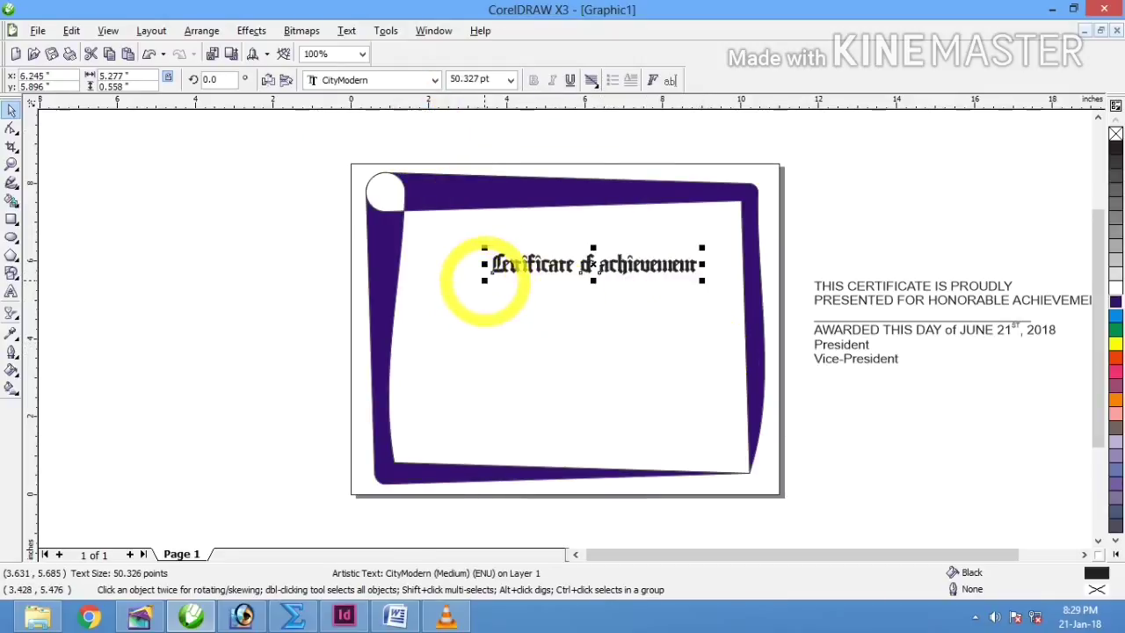
pyautogui.moveTo(484, 280); pyautogui.dragTo(424, 286)
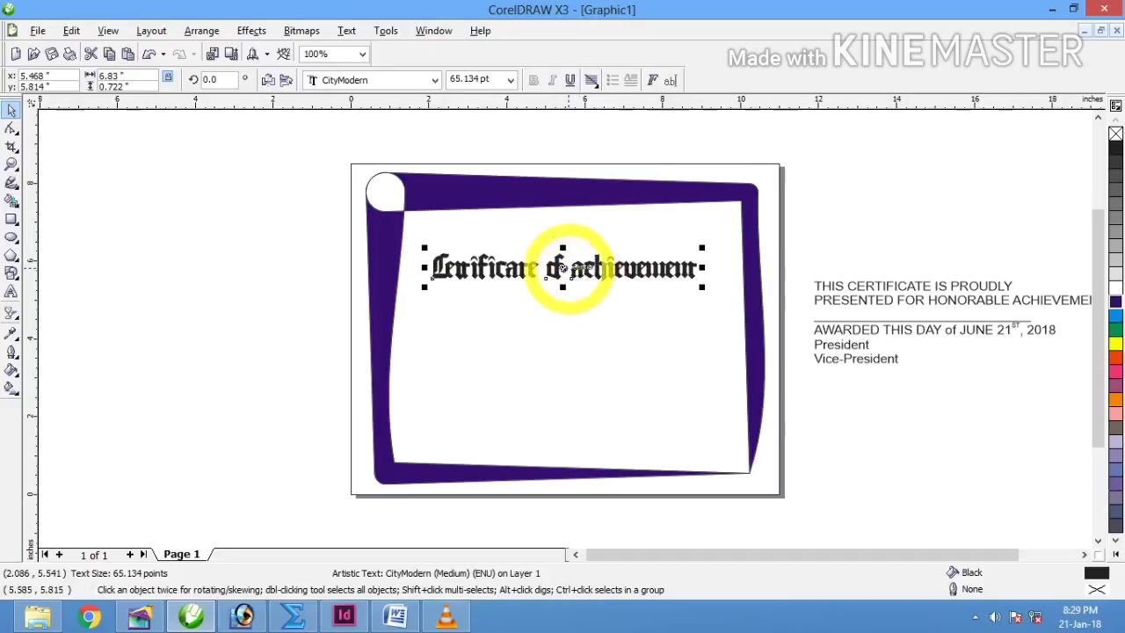
pyautogui.moveTo(563, 266)
pyautogui.mouseDown()
pyautogui.moveTo(549, 256)
pyautogui.moveTo(563, 249)
pyautogui.mouseUp()
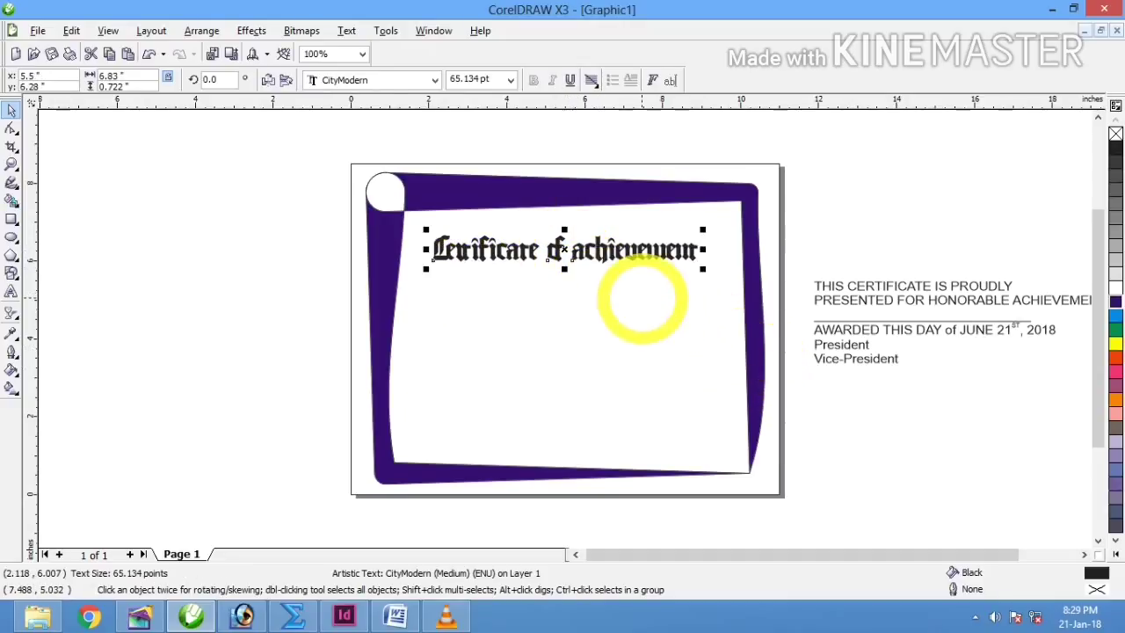
# Step: Zoom in on the title to check it, then zoom back out to the whole certificate
pyautogui.press('z')
pyautogui.moveTo(419, 257); pyautogui.dragTo(738, 314)
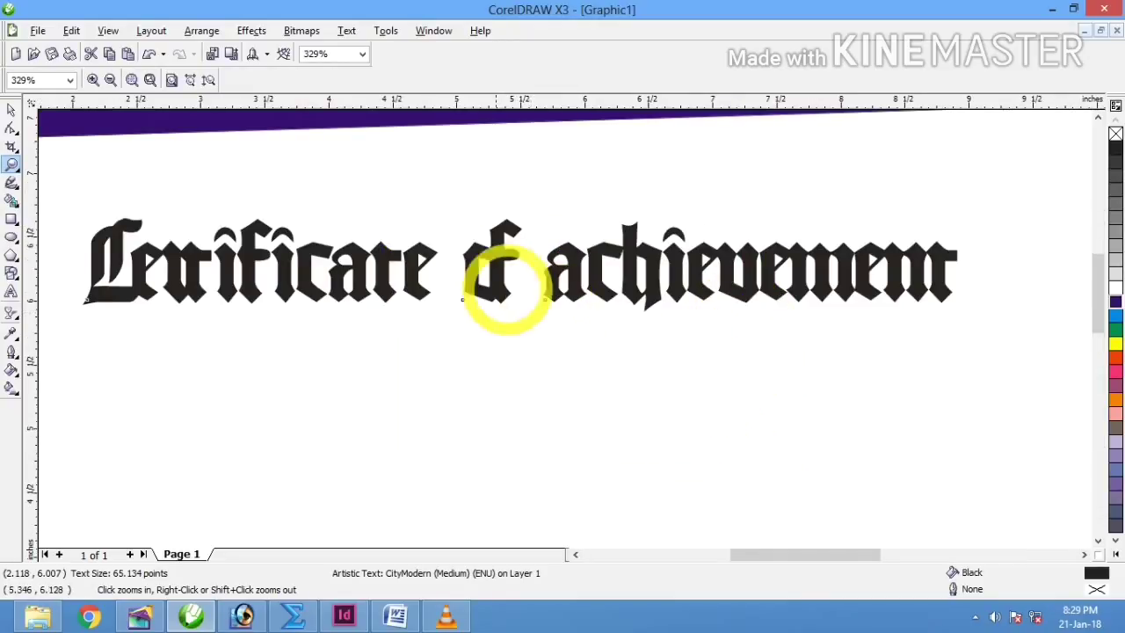
pyautogui.rightClick(488, 274)
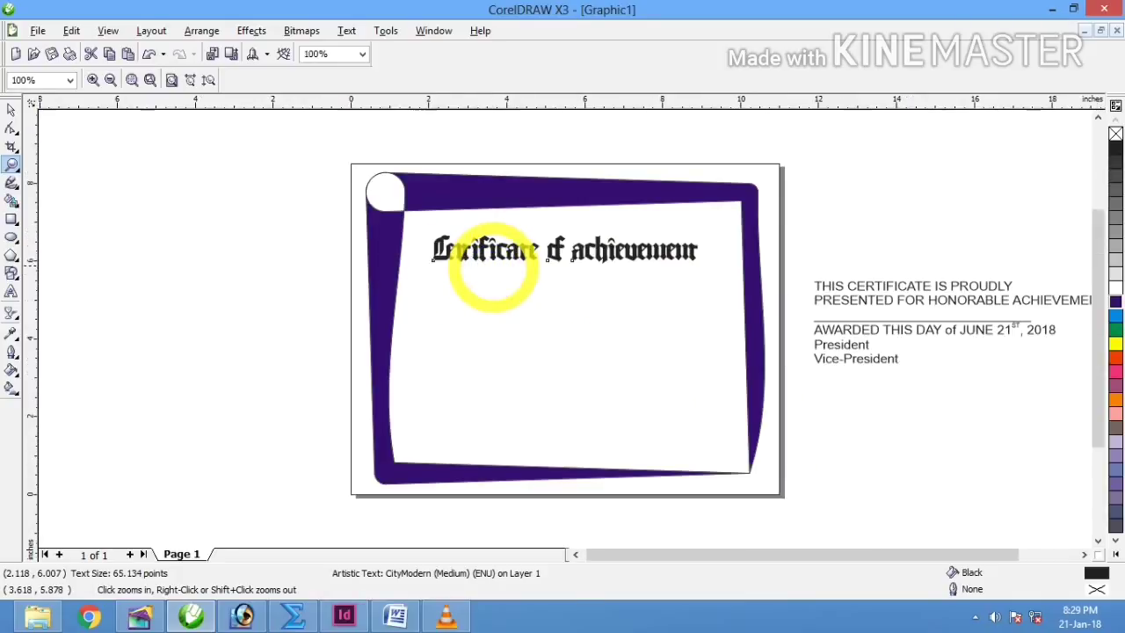
pyautogui.click(12, 110)
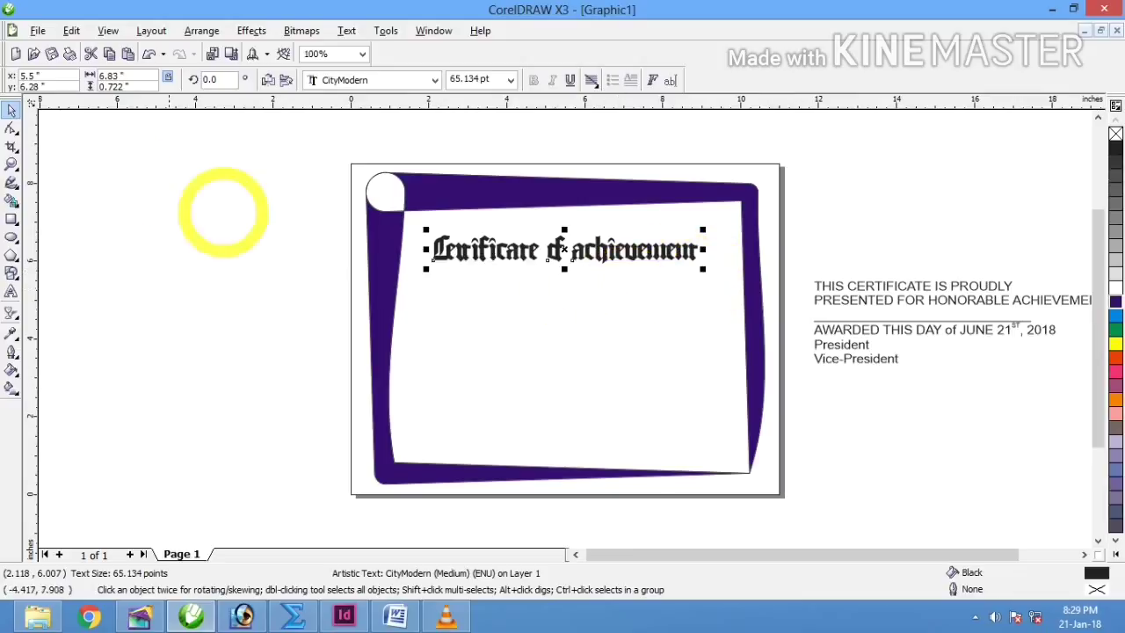
# Step: Draw a horizontal Bezier line just below the title and convert it to curves
pyautogui.click(12, 182)
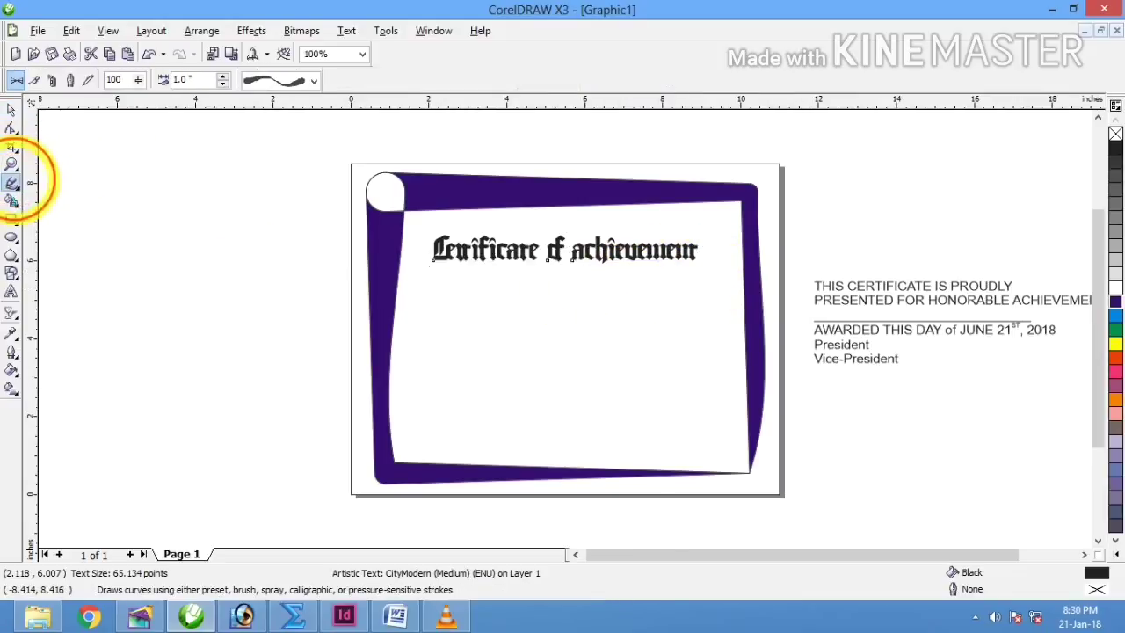
pyautogui.click(12, 182)
pyautogui.click(61, 188)
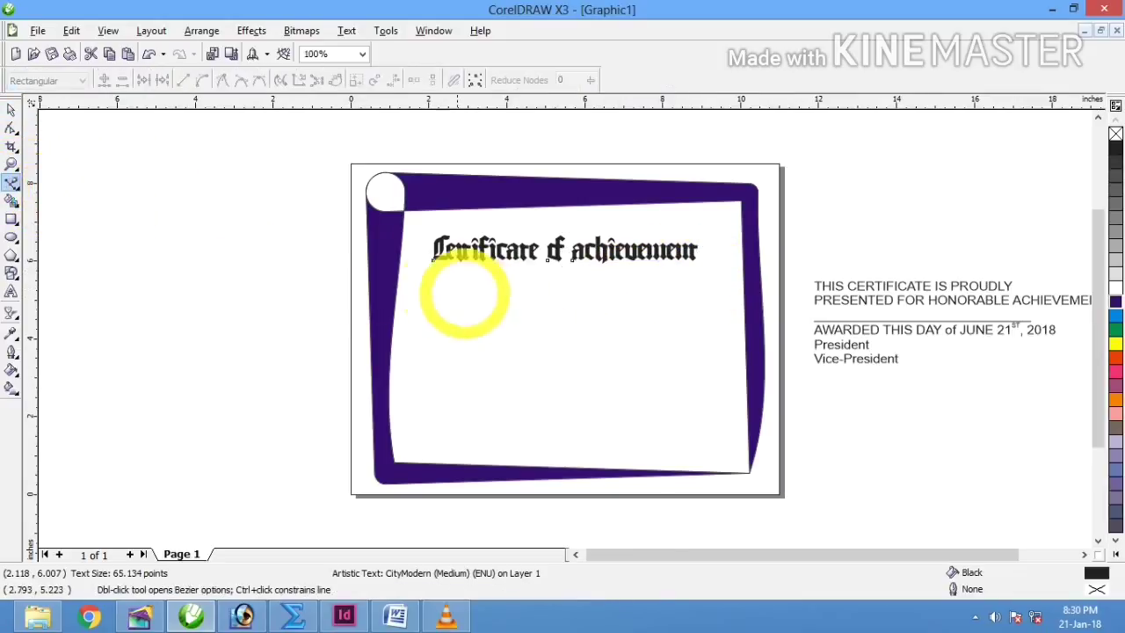
pyautogui.click(419, 279)
pyautogui.click(694, 279)
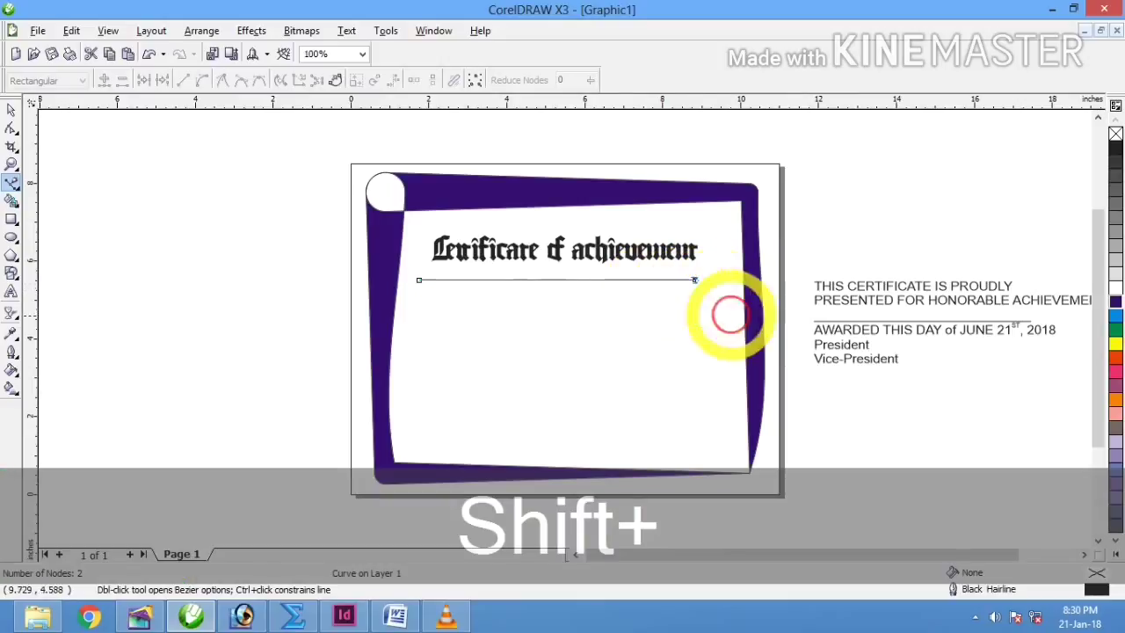
pyautogui.hotkey('ctrl', 'shift', 'q')
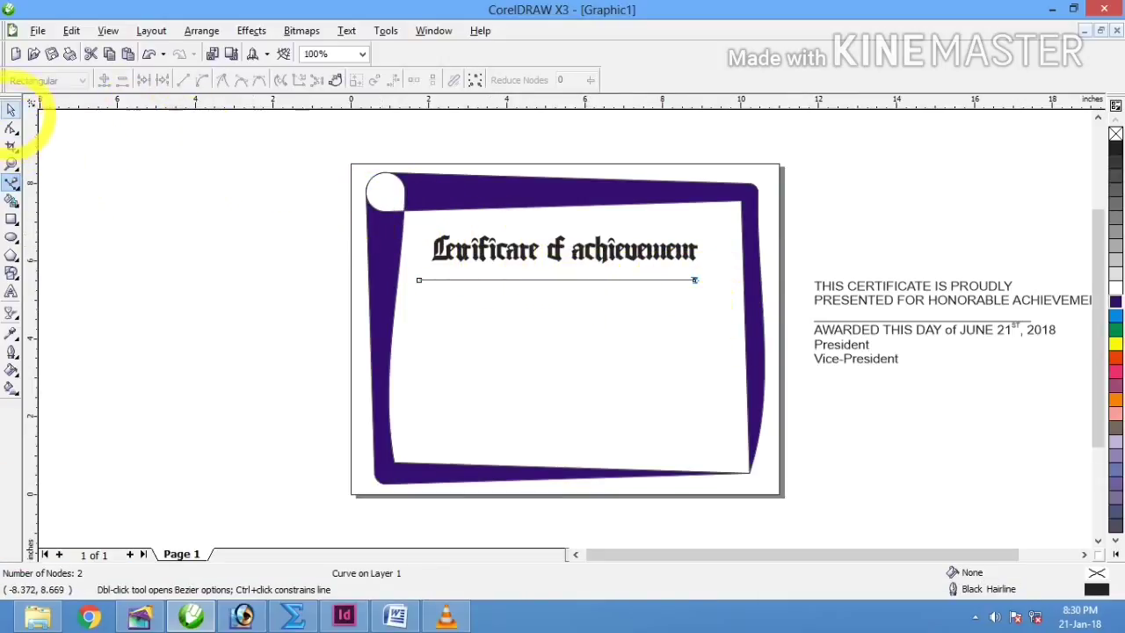
pyautogui.click(10, 109)
pyautogui.hotkey('ctrl', 'q')
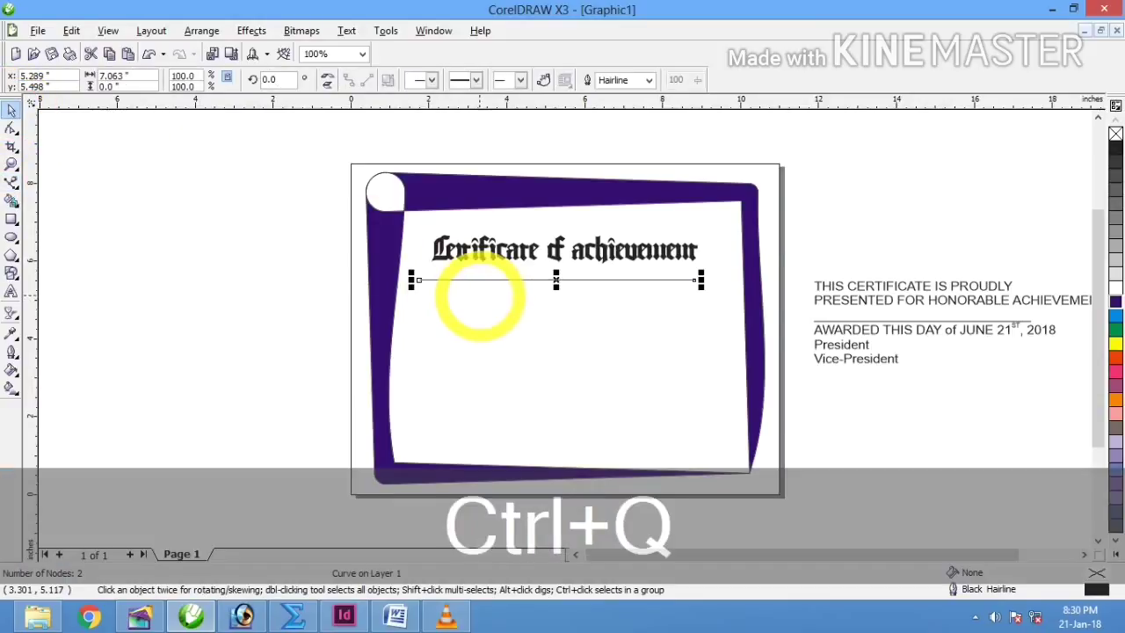
# Step: Make the line's segment a curve, bend its middle up into an arc and stretch it taller
pyautogui.doubleClick(550, 279)
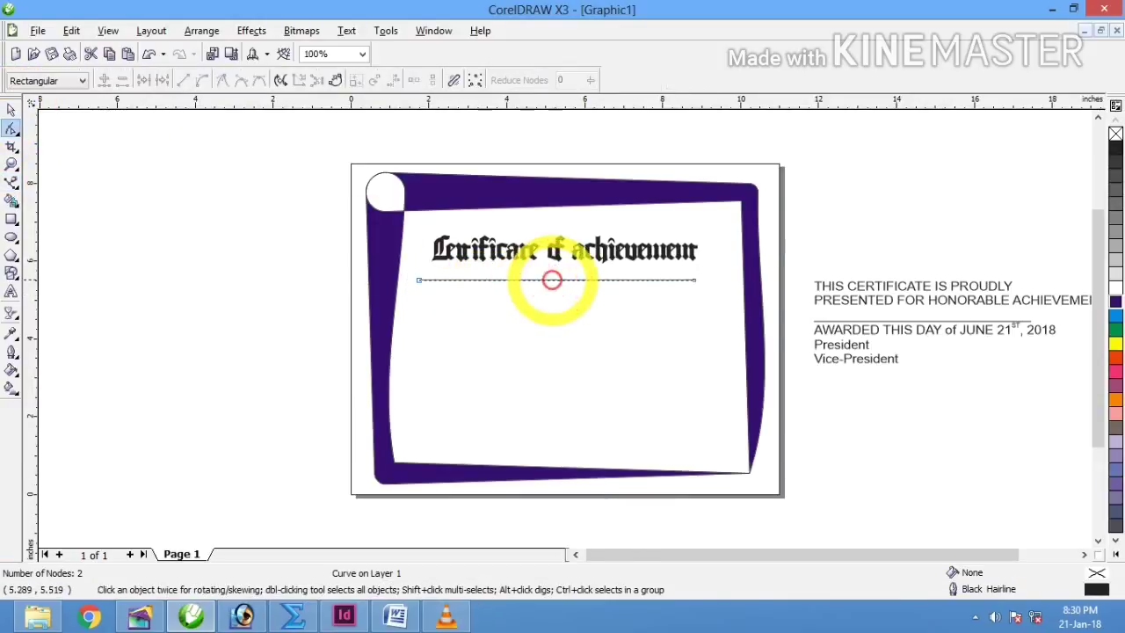
pyautogui.rightClick(559, 279)
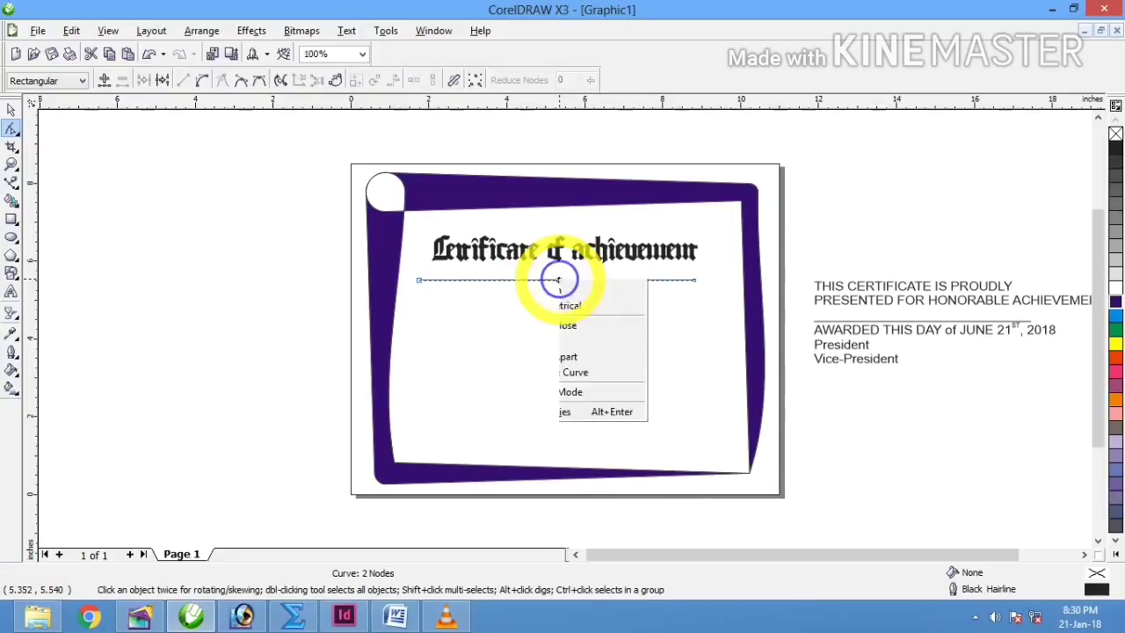
pyautogui.click(598, 340)
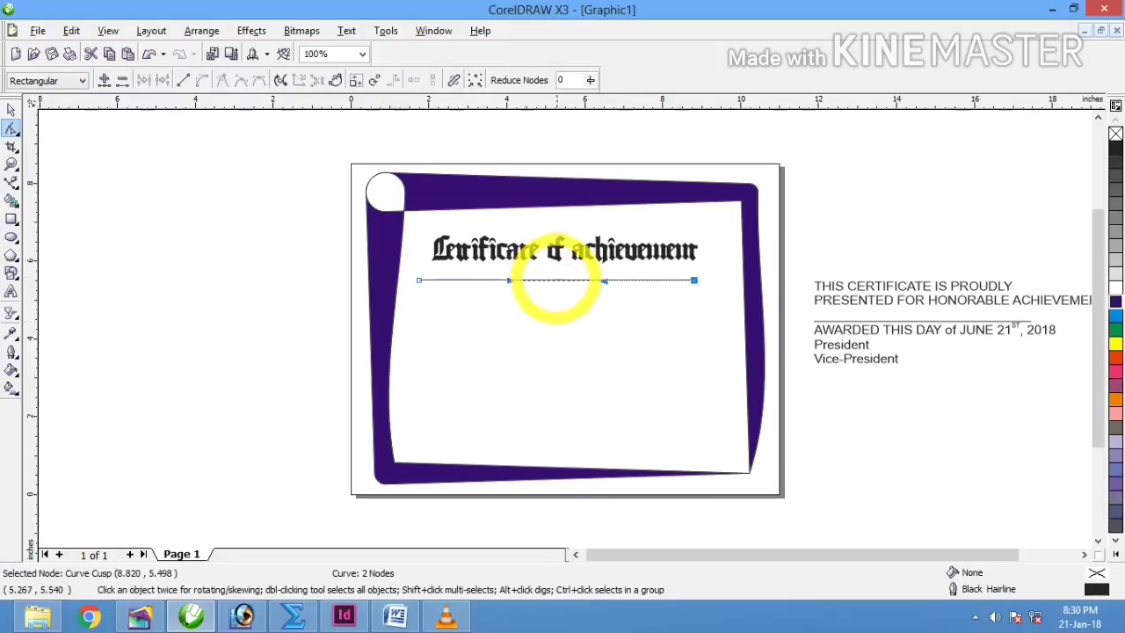
pyautogui.moveTo(557, 281); pyautogui.dragTo(555, 264)
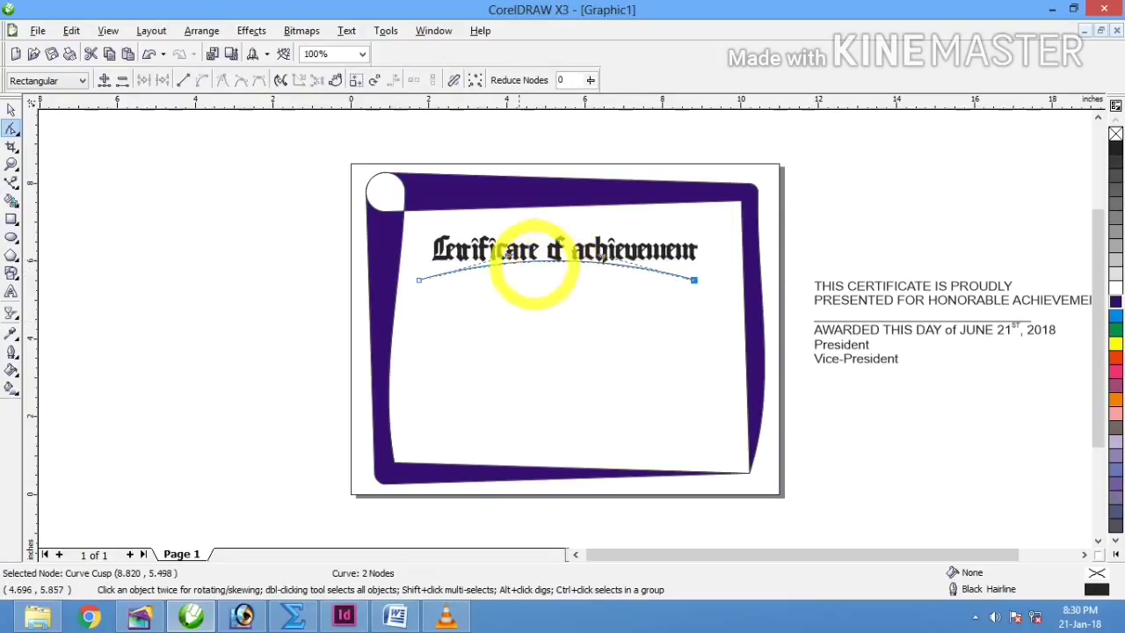
pyautogui.click(11, 109)
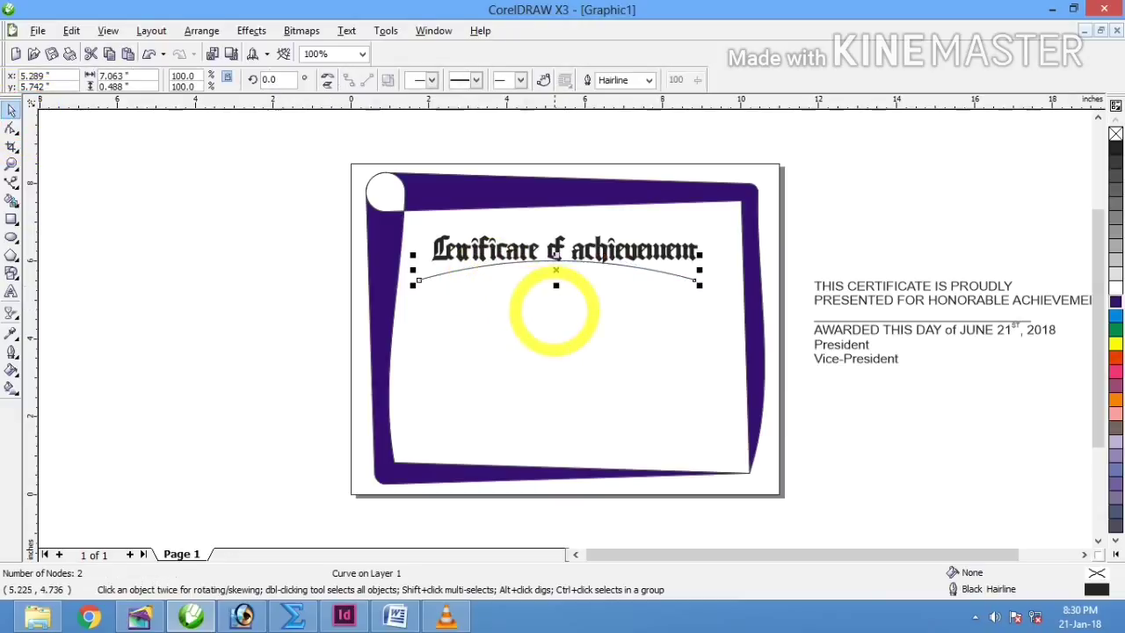
pyautogui.moveTo(555, 284)
pyautogui.mouseDown()
pyautogui.moveTo(571, 307)
pyautogui.moveTo(572, 291)
pyautogui.mouseUp()
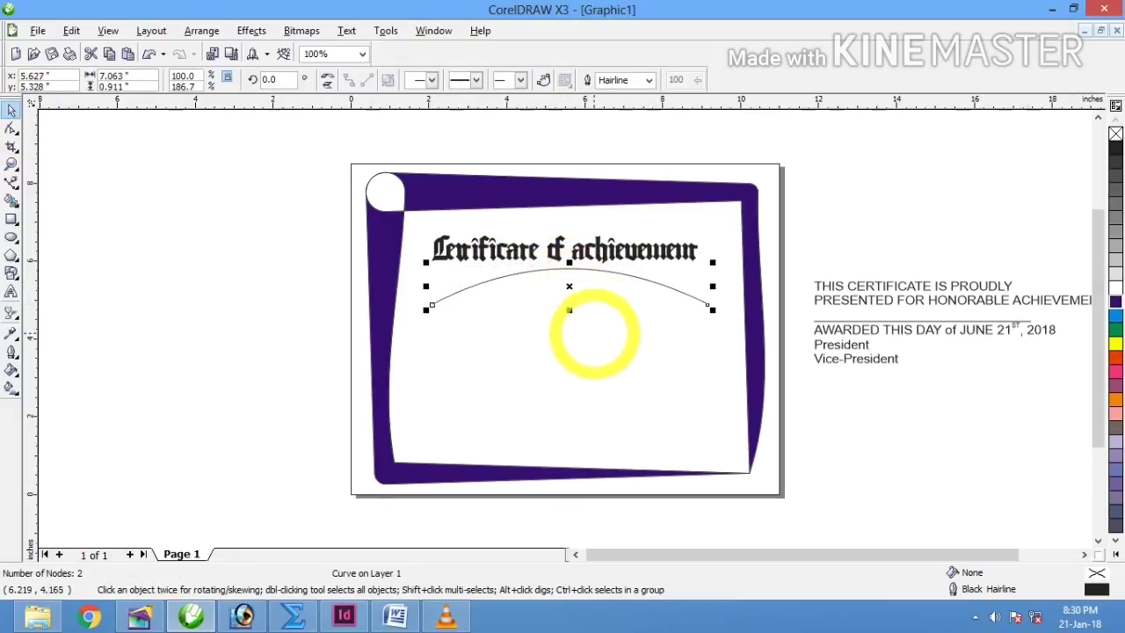
pyautogui.keyDown('shift'); pyautogui.click(613, 351); pyautogui.keyUp('shift')
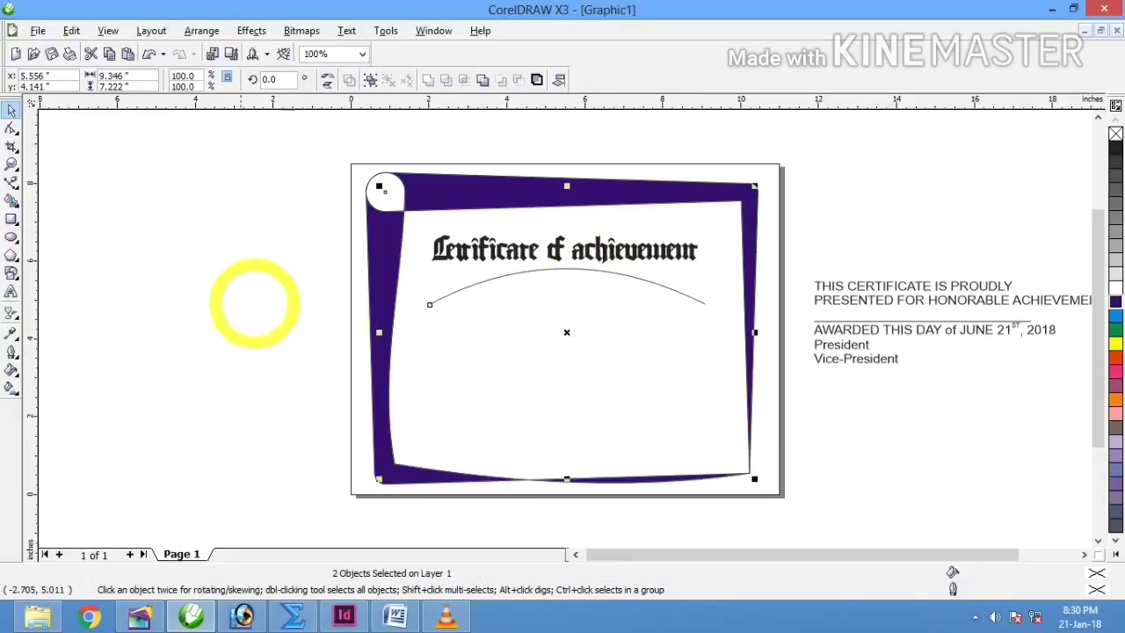
# Step: Move the Certificate of achievement title aside and fit it onto the arc with Fit Text To Path
pyautogui.click(249, 294)
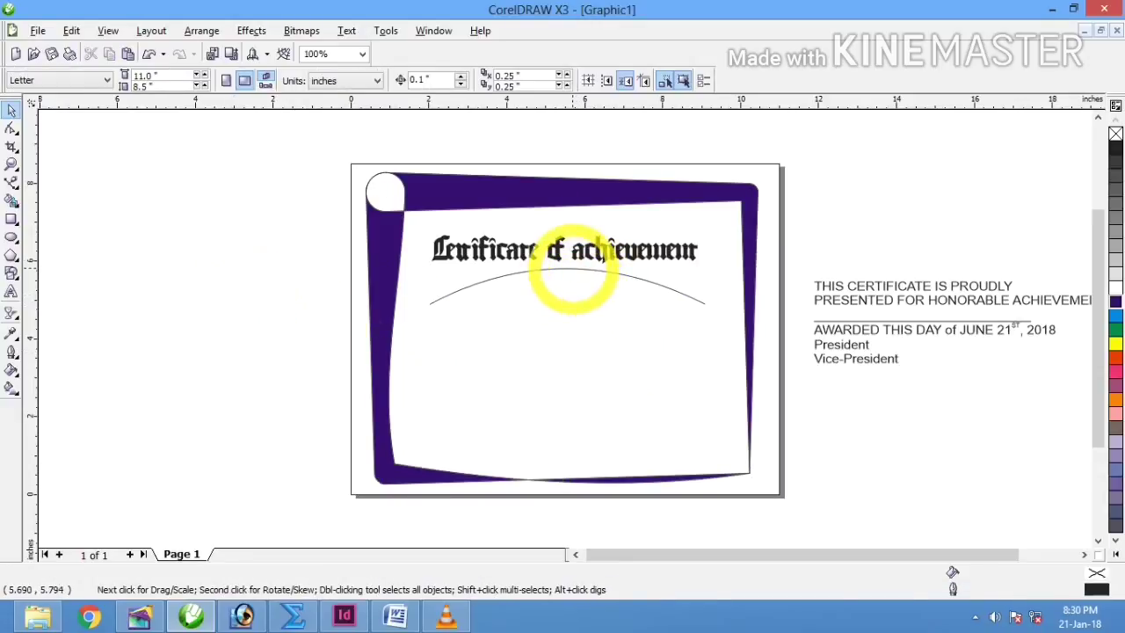
pyautogui.click(571, 272)
pyautogui.click(572, 252)
pyautogui.moveTo(572, 251); pyautogui.dragTo(861, 219)
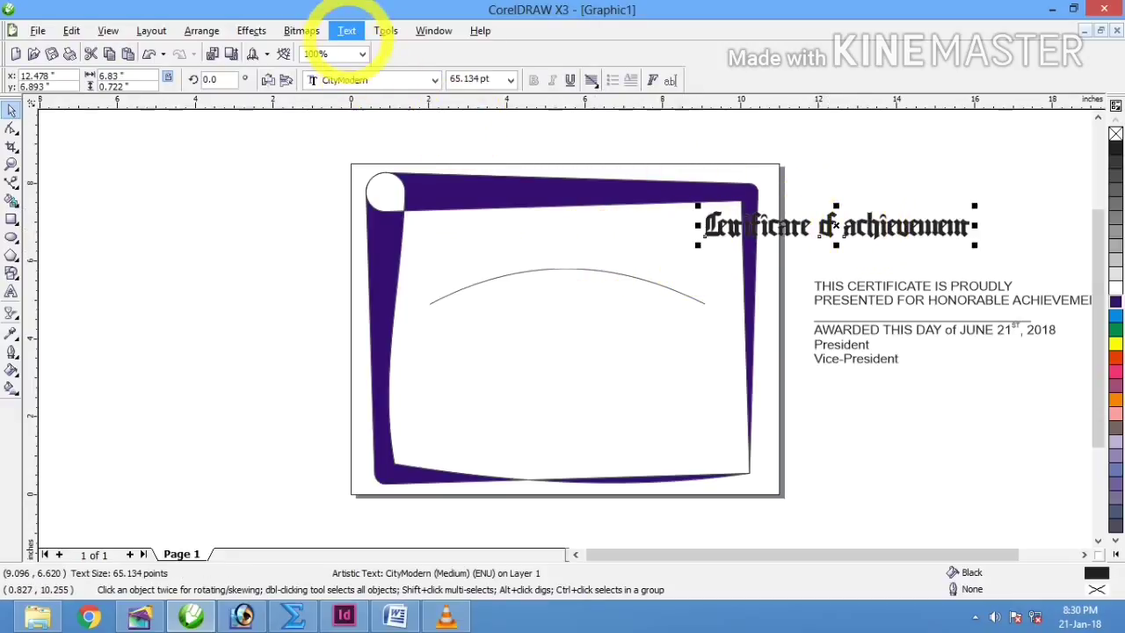
pyautogui.click(347, 30)
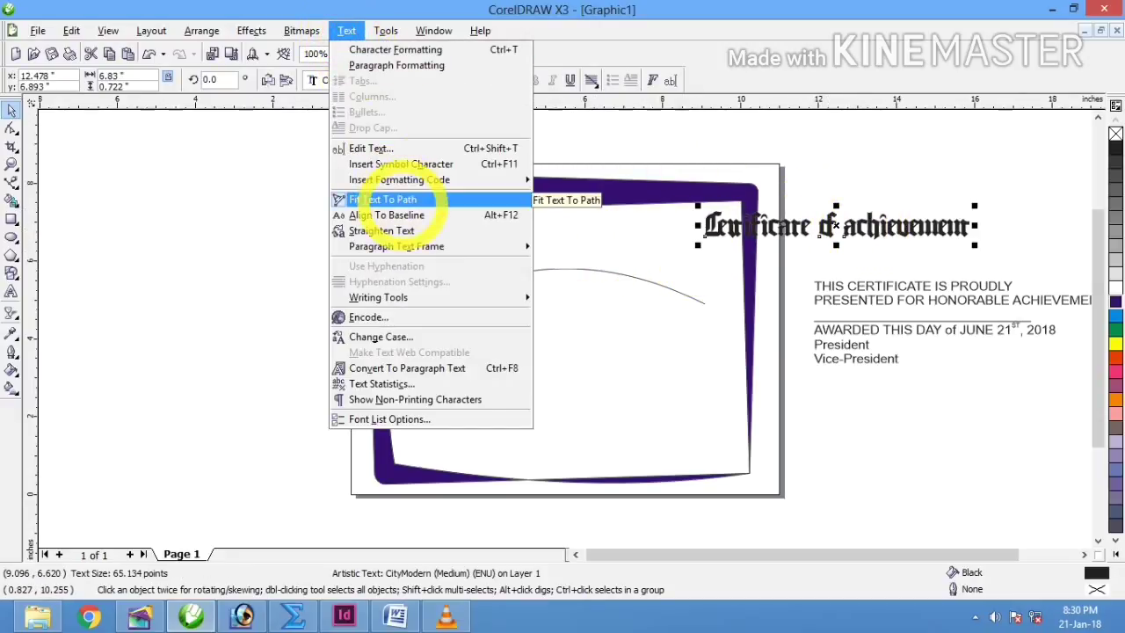
pyautogui.click(412, 199)
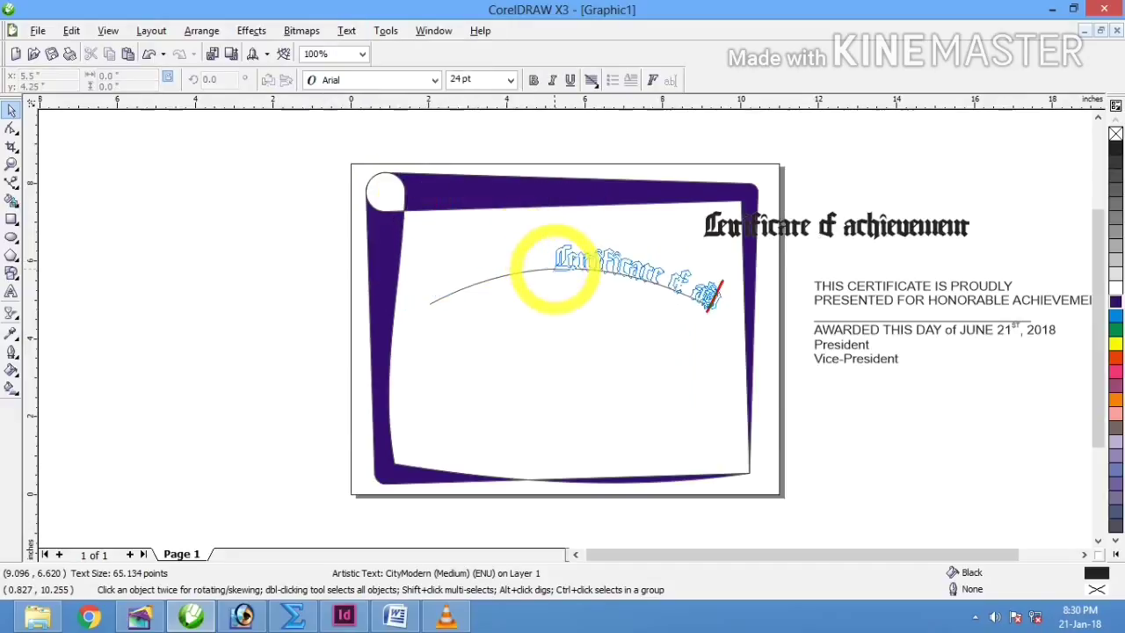
pyautogui.click(540, 265)
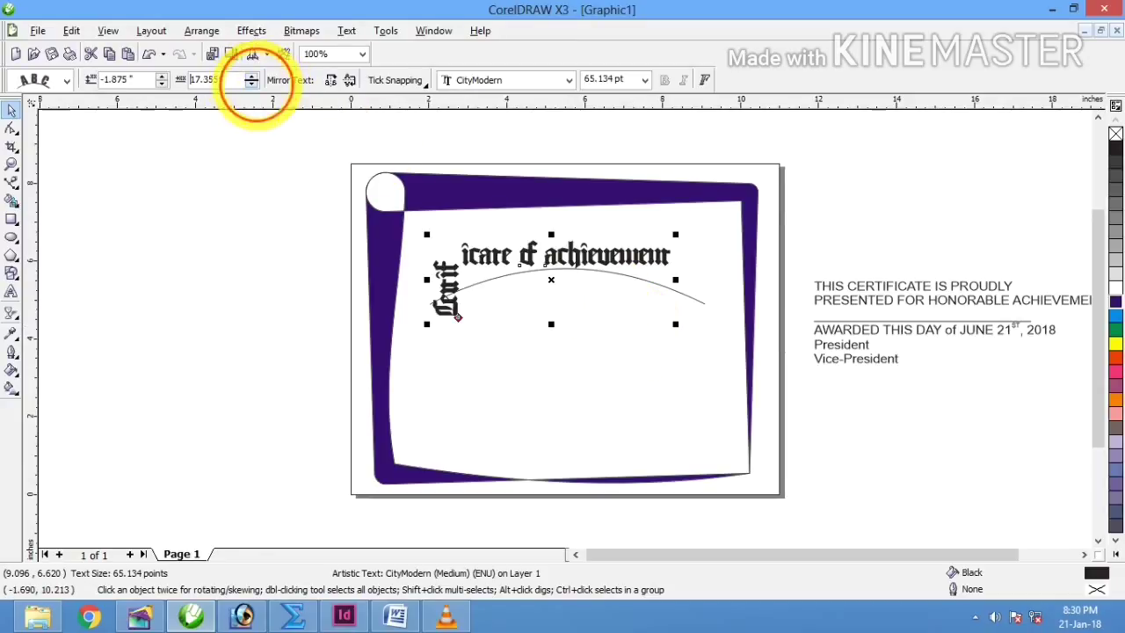
# Step: Try different offsets, letter orientations and distances from the curve for the path-fitted title
pyautogui.click(252, 85)
pyautogui.click(251, 76)
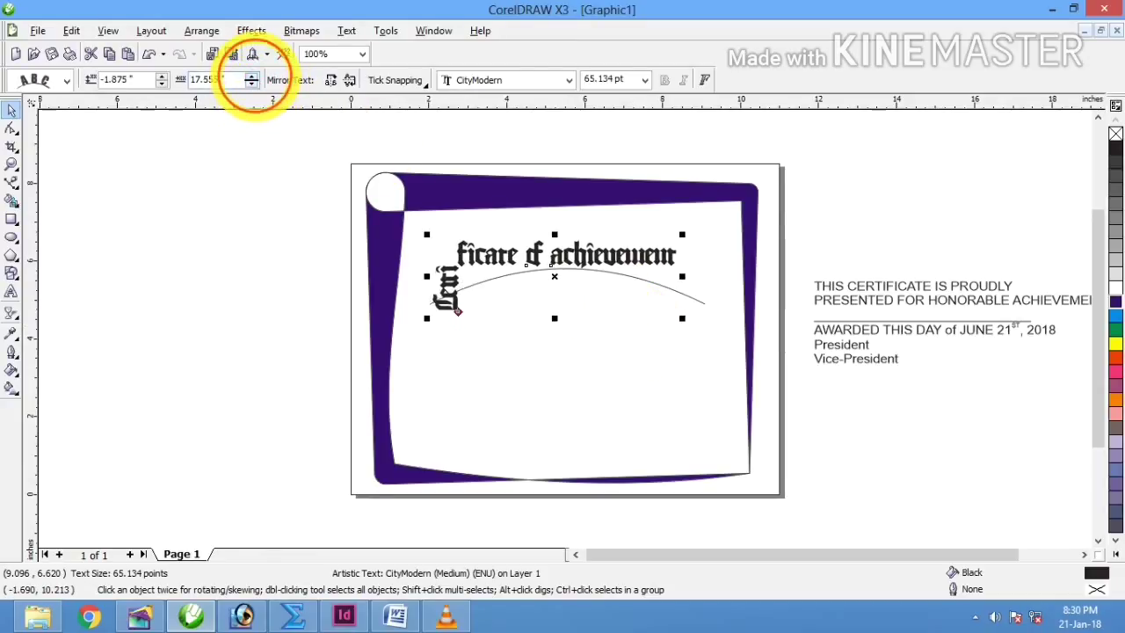
pyautogui.click(251, 75)
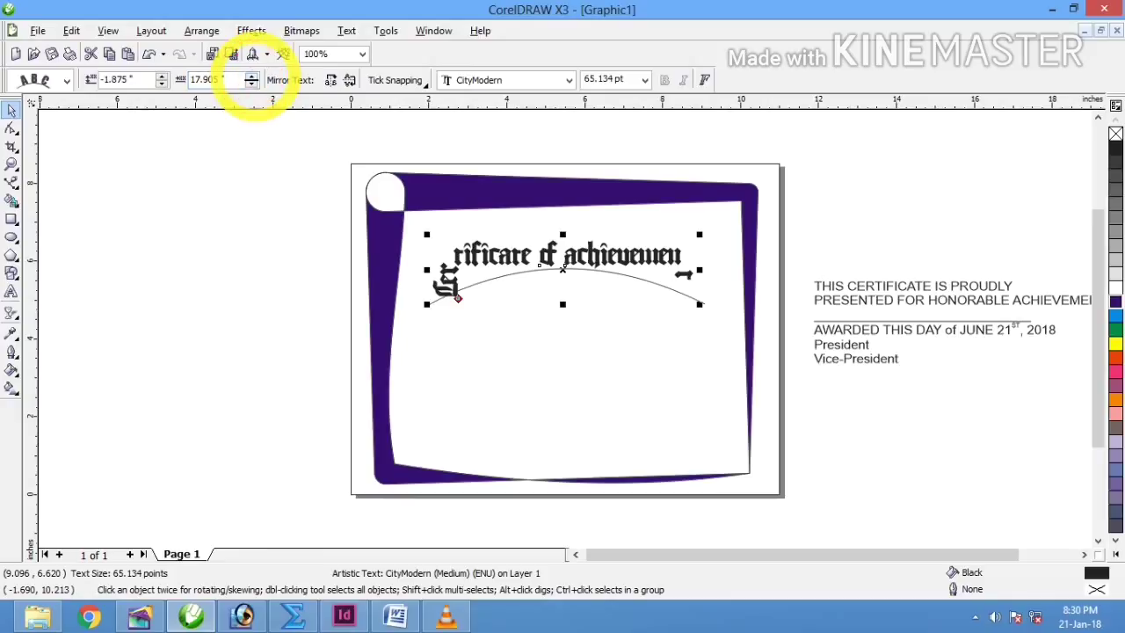
pyautogui.click(251, 75)
pyautogui.click(65, 80)
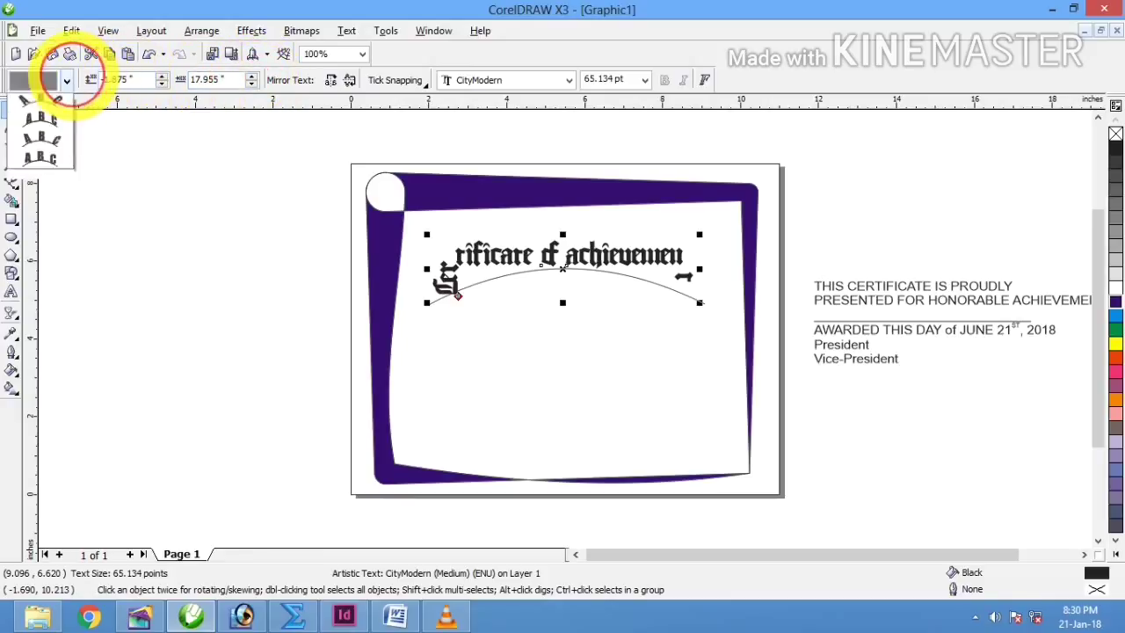
pyautogui.click(48, 101)
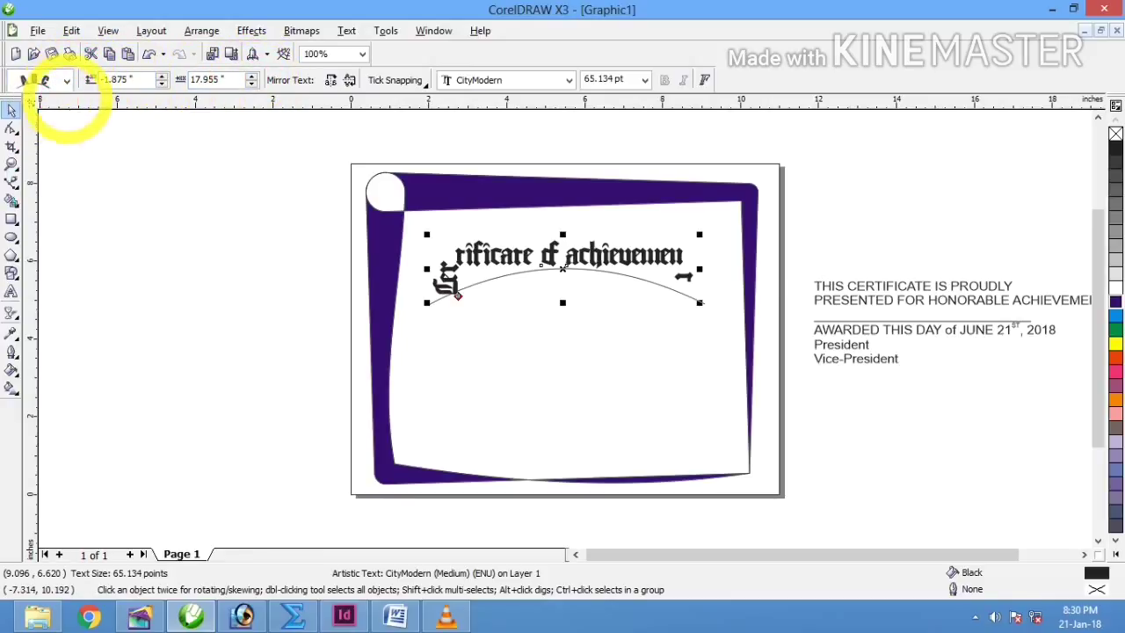
pyautogui.click(162, 84)
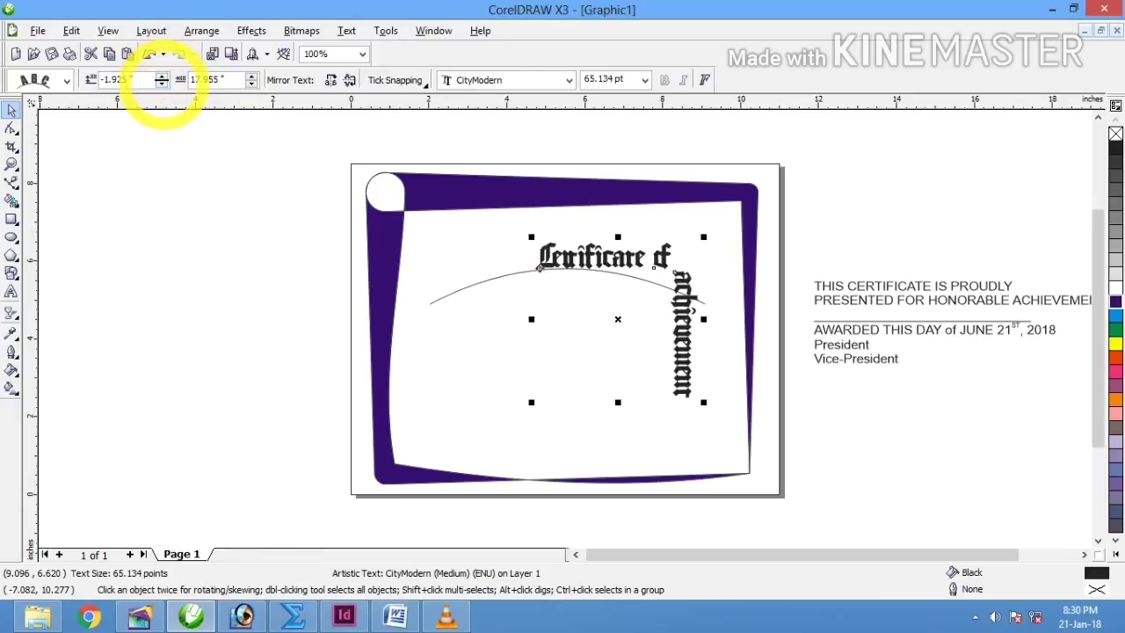
pyautogui.click(162, 80)
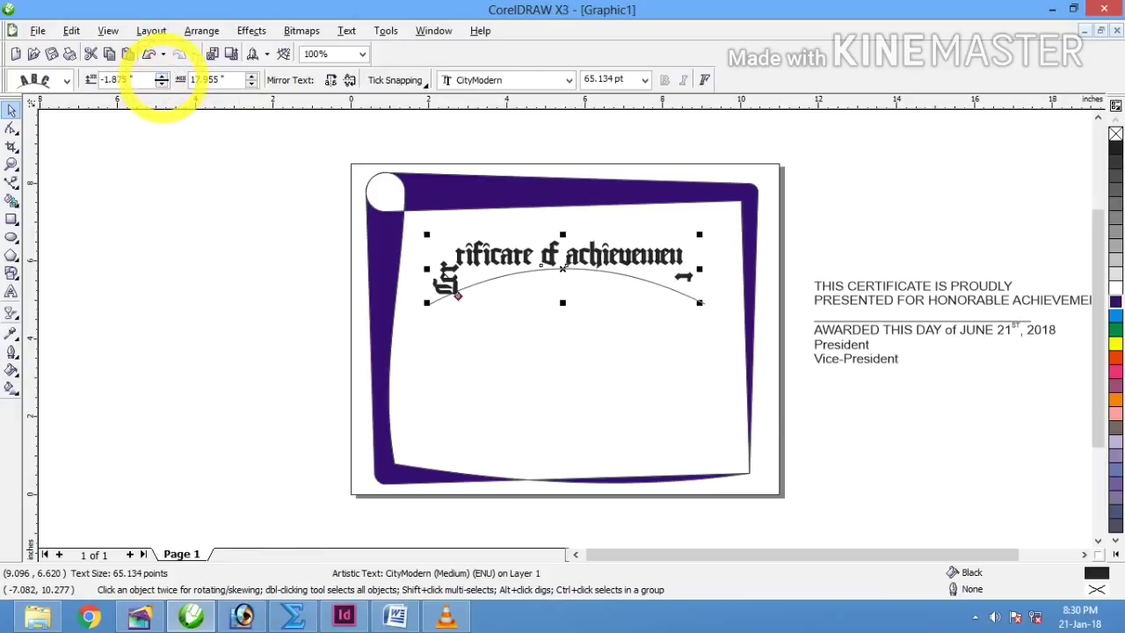
pyautogui.click(161, 76)
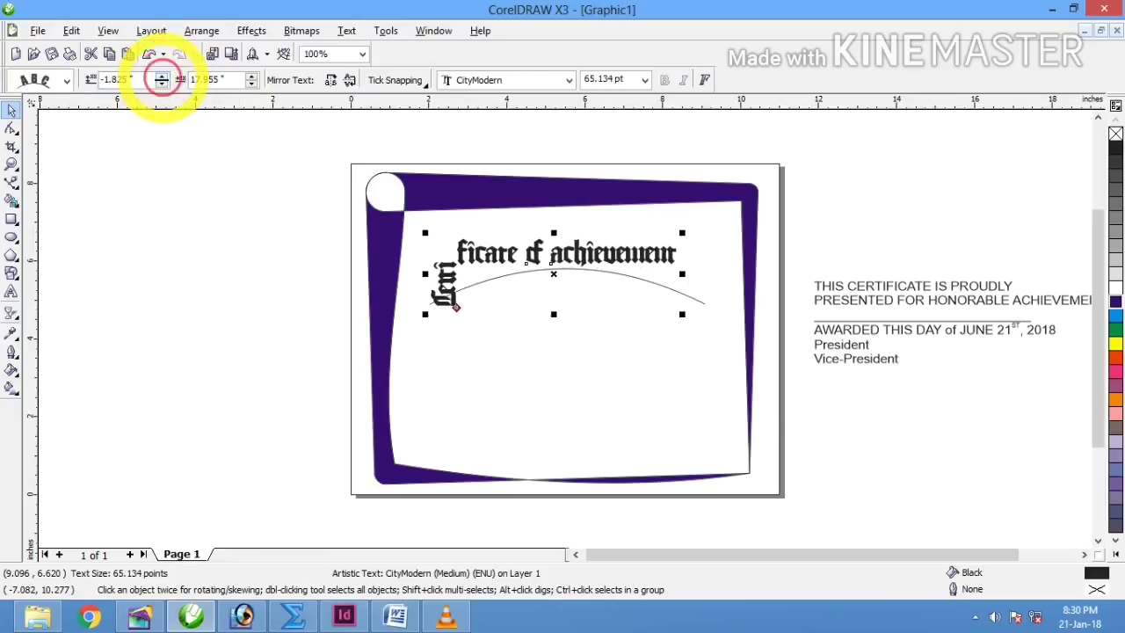
pyautogui.click(161, 84)
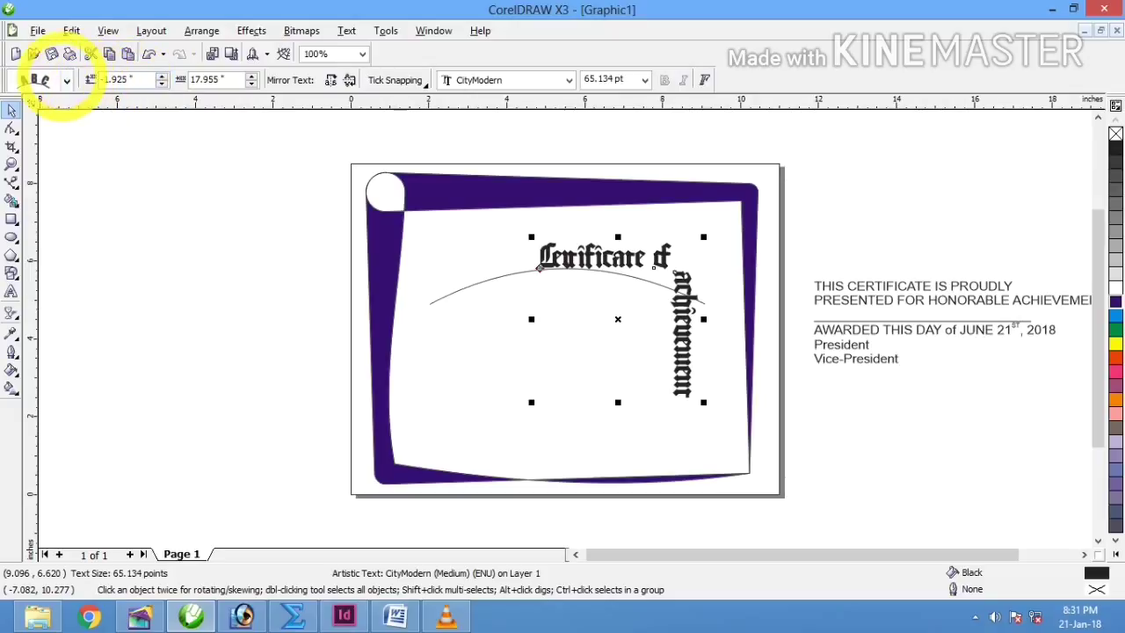
# Step: Make the letters follow the arc, slide the title along it, then undo those changes
pyautogui.click(53, 80)
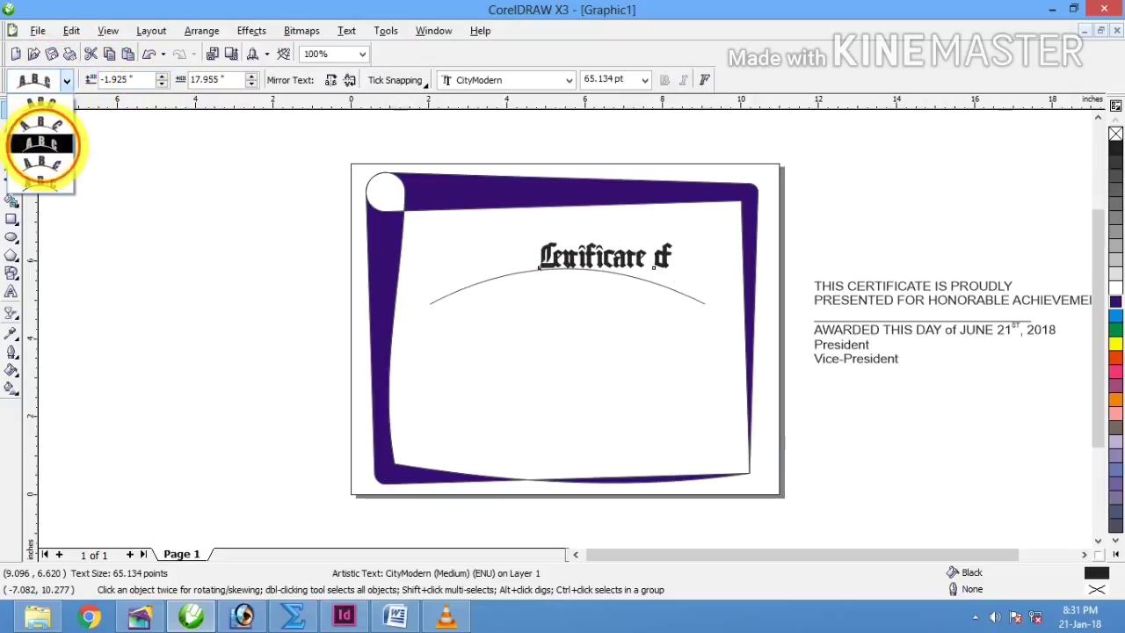
pyautogui.click(42, 154)
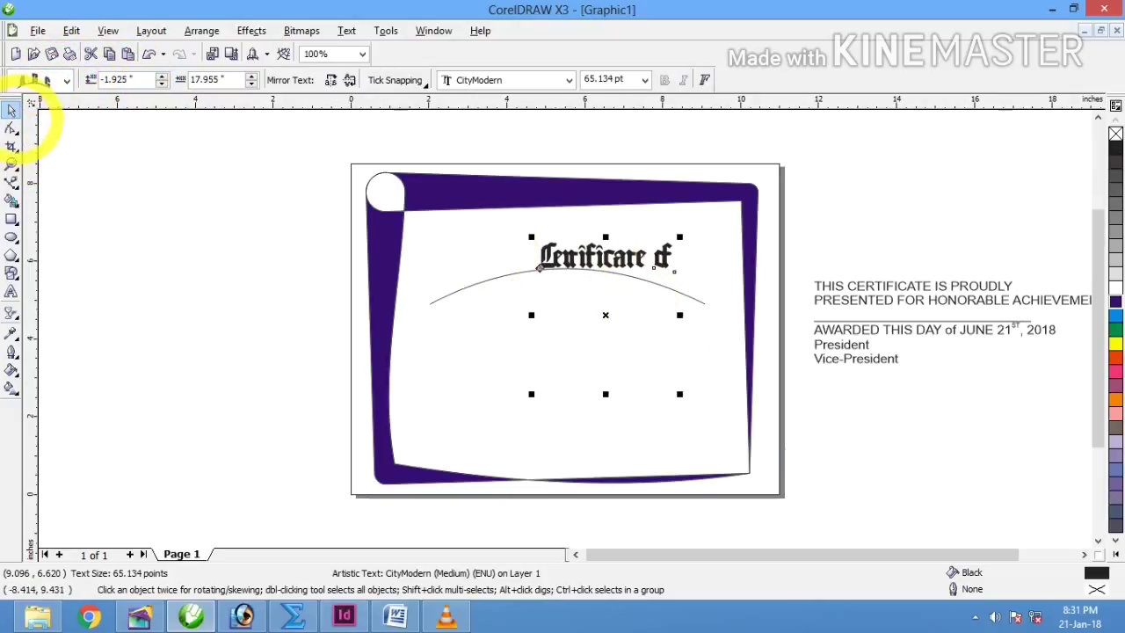
pyautogui.moveTo(637, 269); pyautogui.dragTo(566, 271)
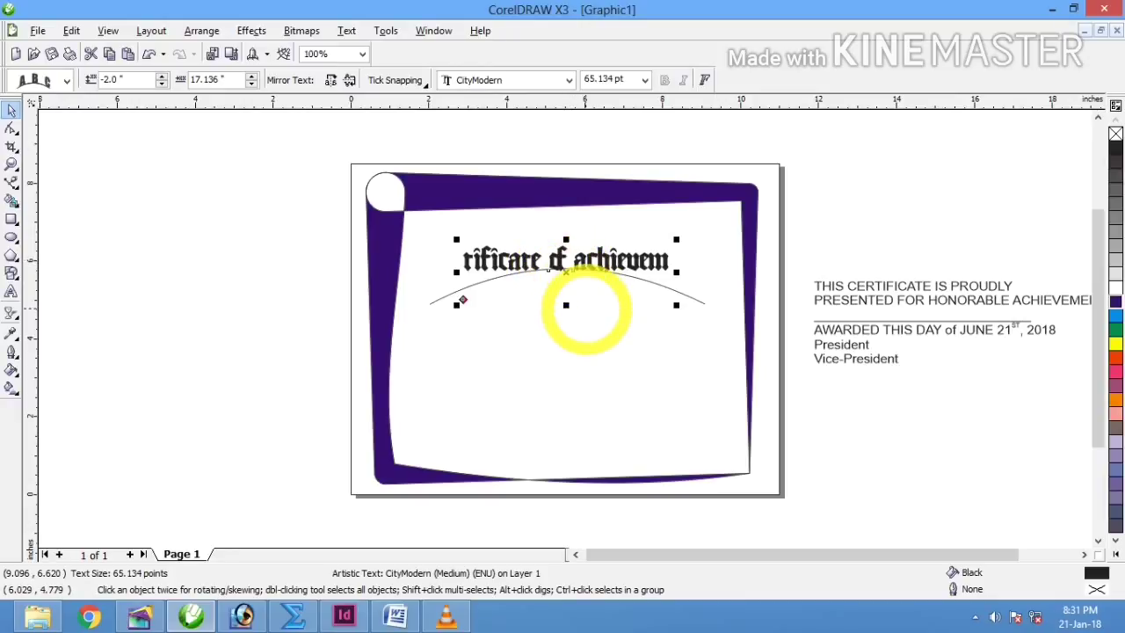
pyautogui.press('Delete')
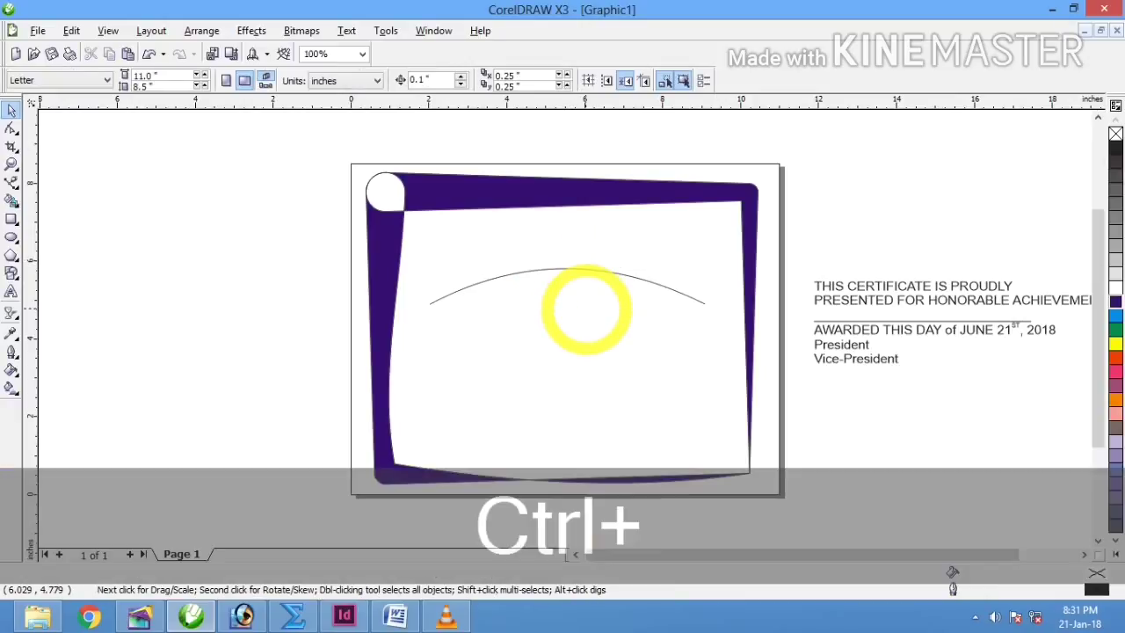
pyautogui.hotkey('ctrl', 'z')
pyautogui.hotkey('ctrl', 'z')
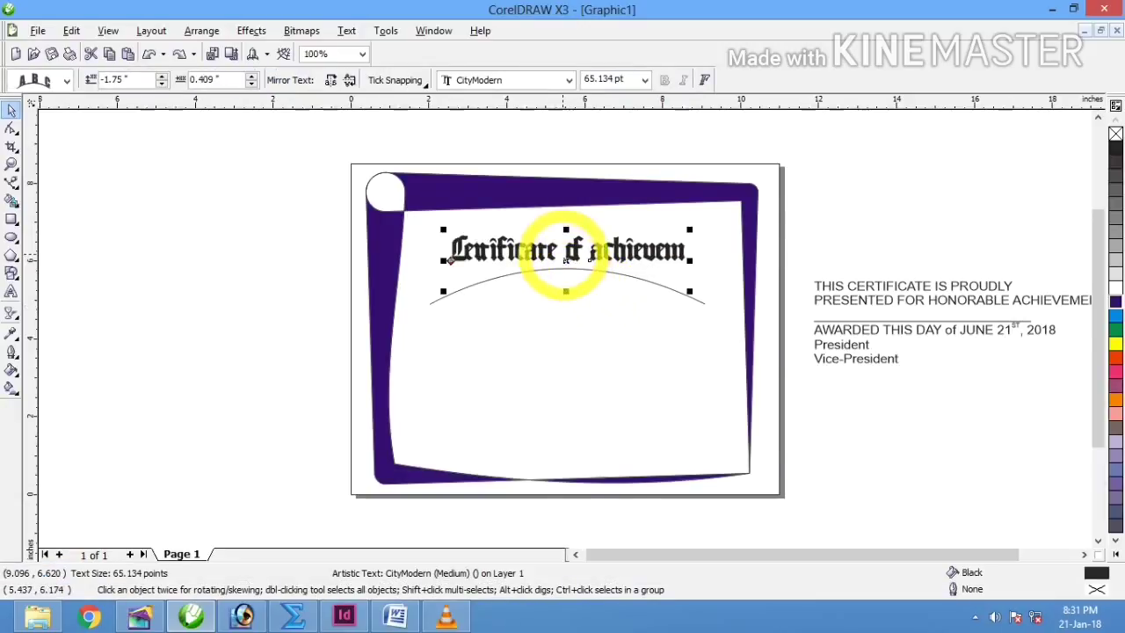
# Step: Separate the title text from its curve and bring it back inside the frame
pyautogui.moveTo(563, 253); pyautogui.dragTo(646, 227)
pyautogui.hotkey('ctrl', 'z')
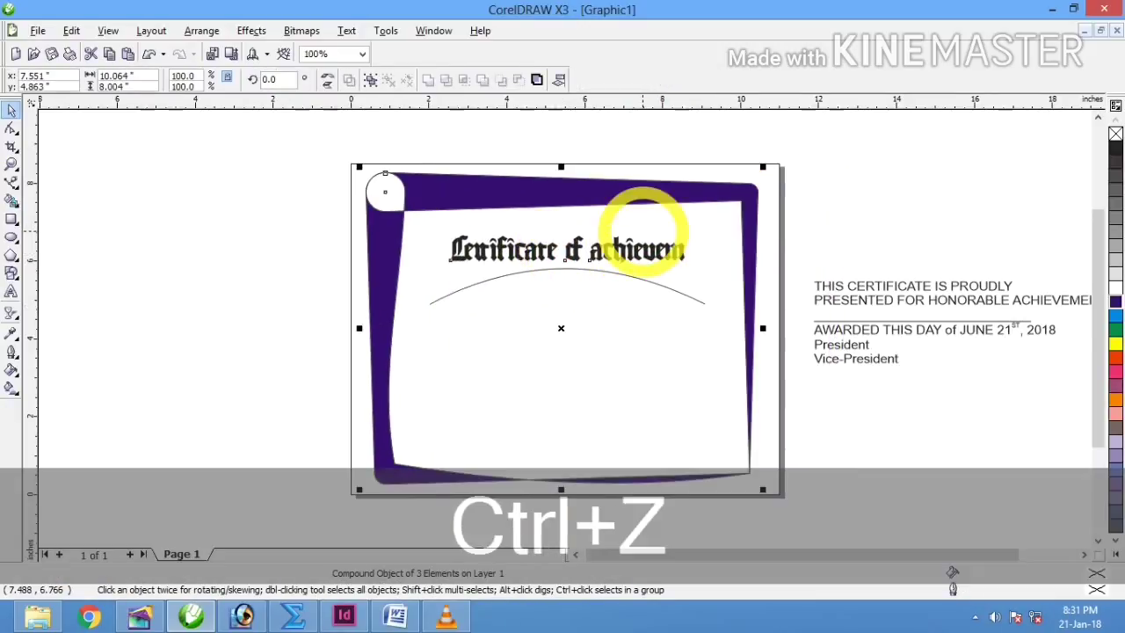
pyautogui.click(839, 213)
pyautogui.click(670, 253)
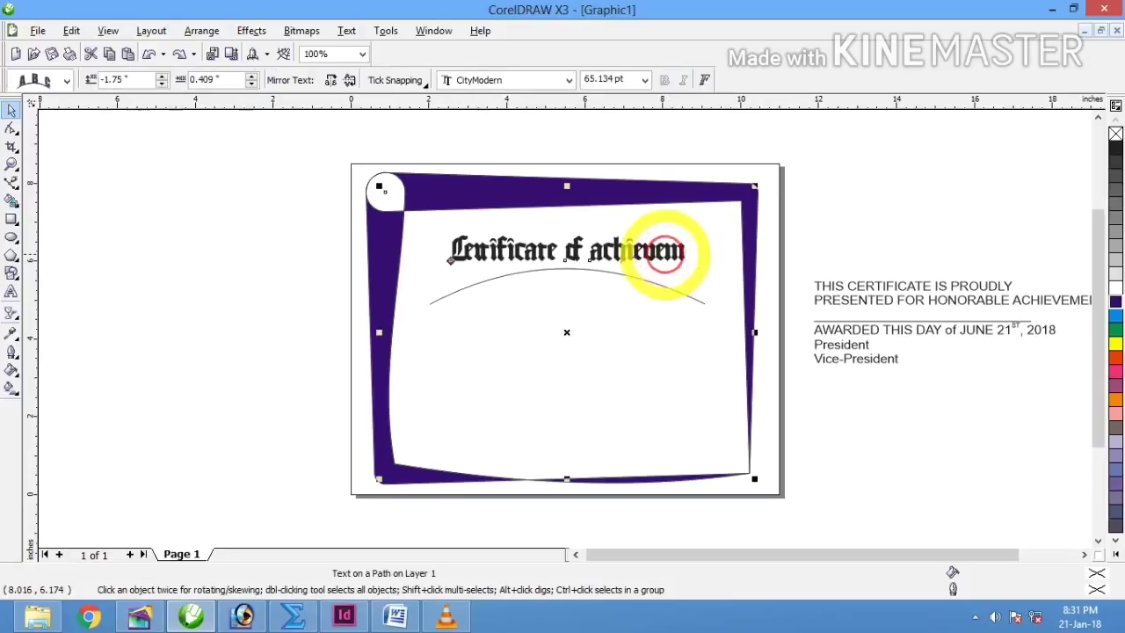
pyautogui.keyDown('ctrl'); pyautogui.click(677, 252); pyautogui.keyUp('ctrl')
pyautogui.moveTo(676, 252); pyautogui.dragTo(774, 259)
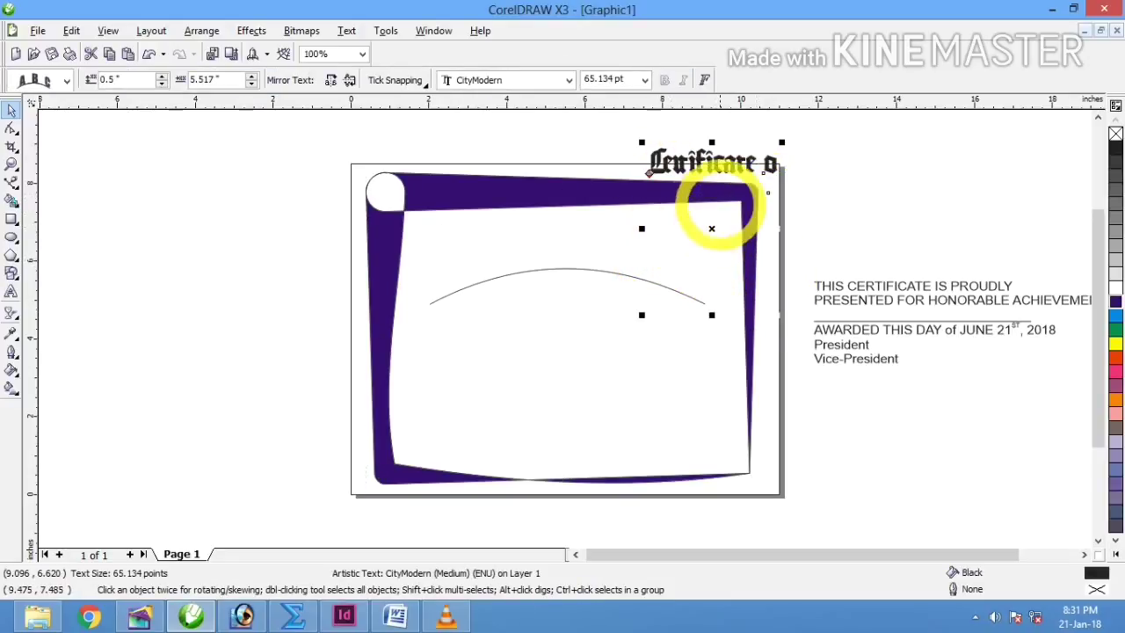
pyautogui.moveTo(711, 163); pyautogui.dragTo(611, 239)
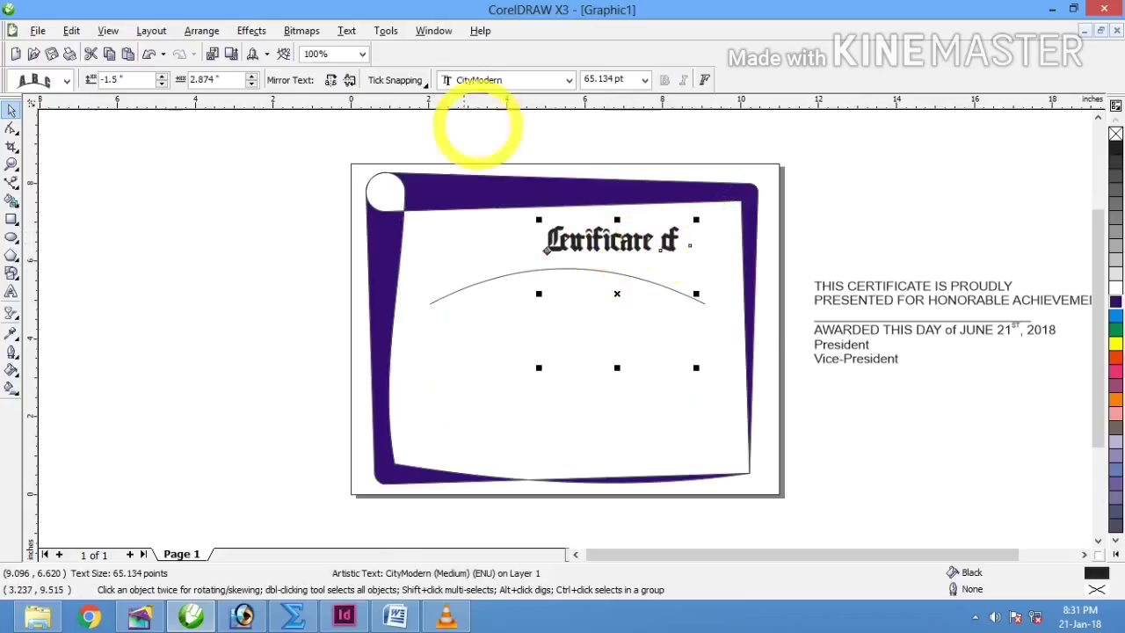
# Step: Fit the title onto the arc again, adjusting its offset to 0.40 inch
pyautogui.click(344, 31)
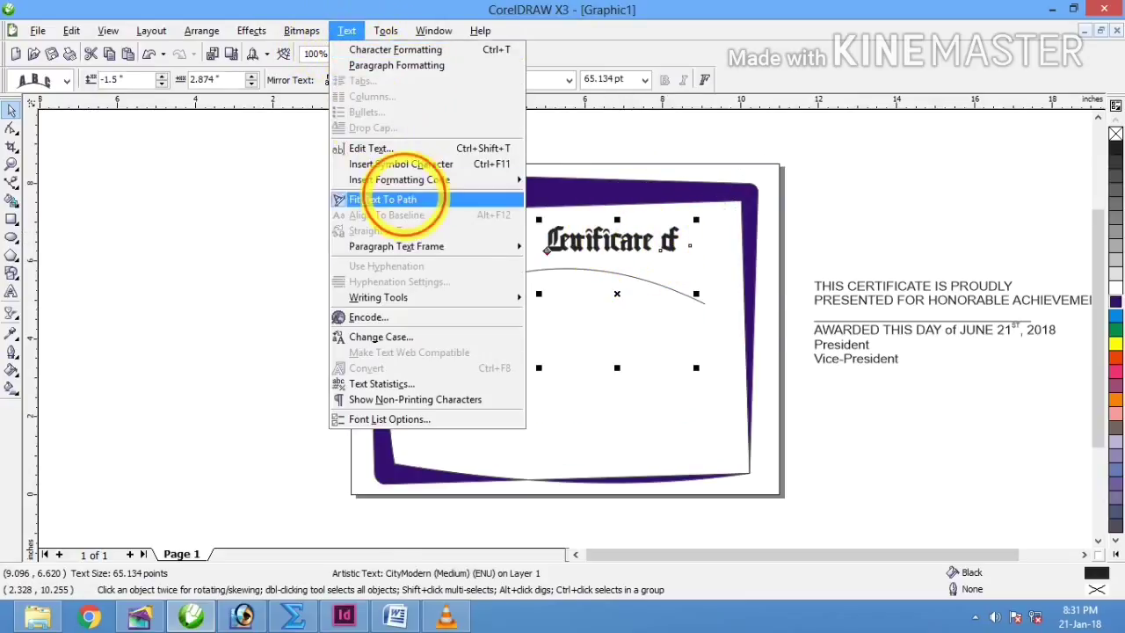
pyautogui.click(391, 198)
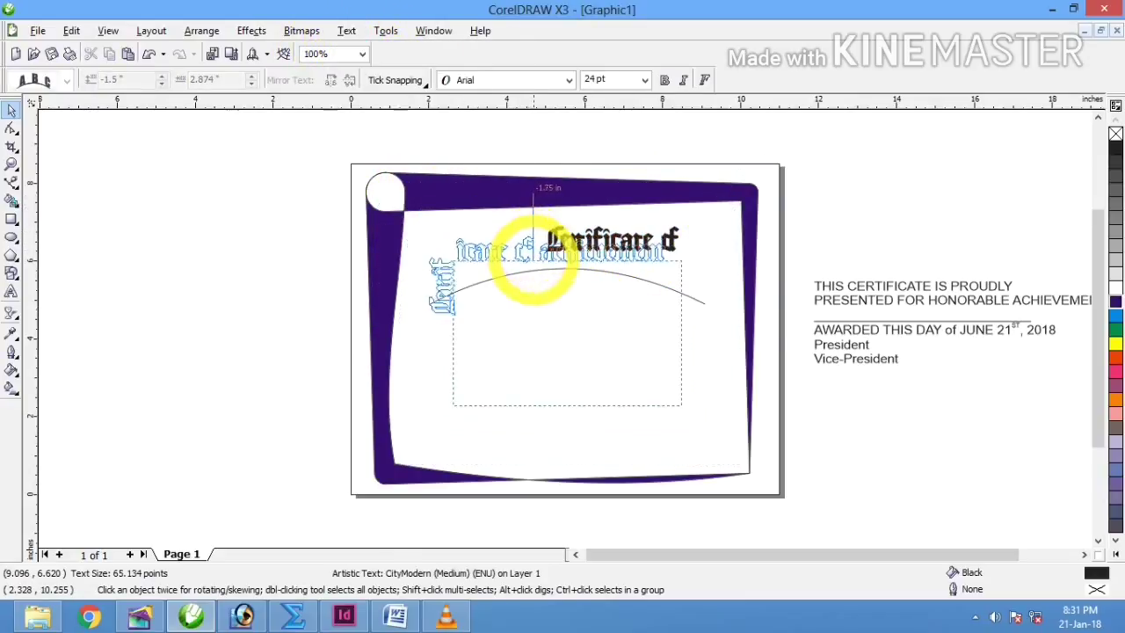
pyautogui.click(539, 278)
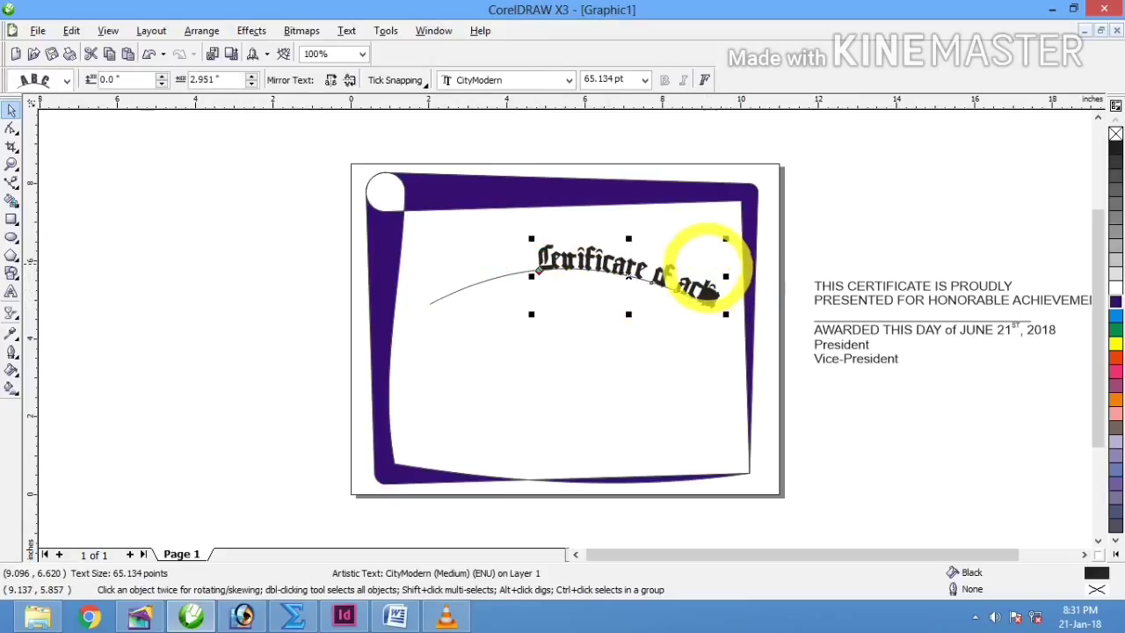
pyautogui.click(162, 84)
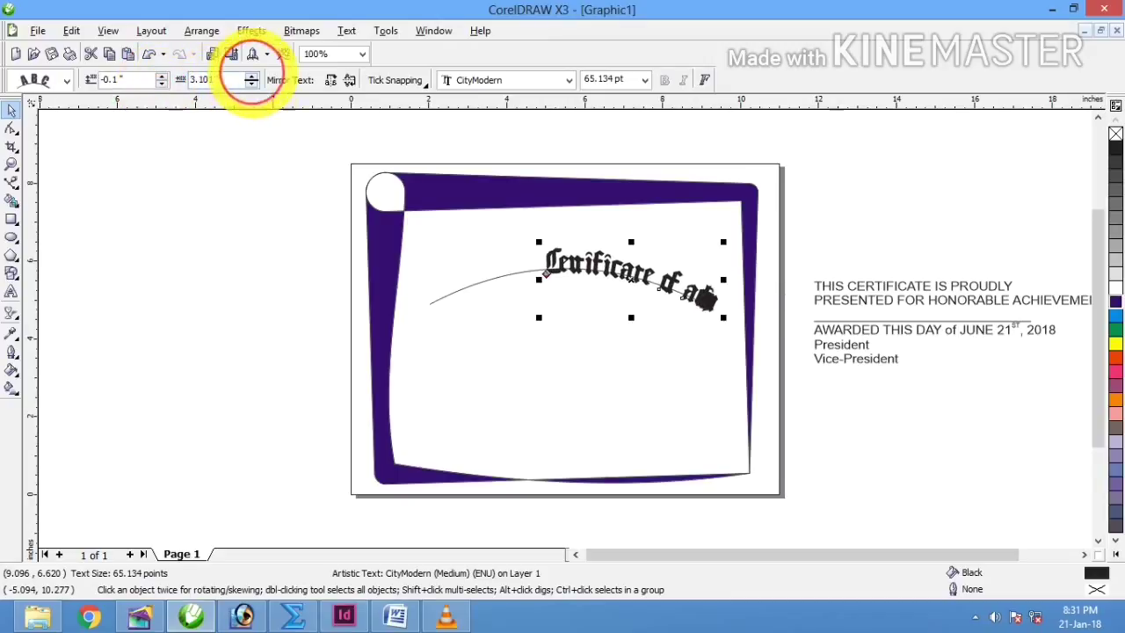
pyautogui.click(252, 84)
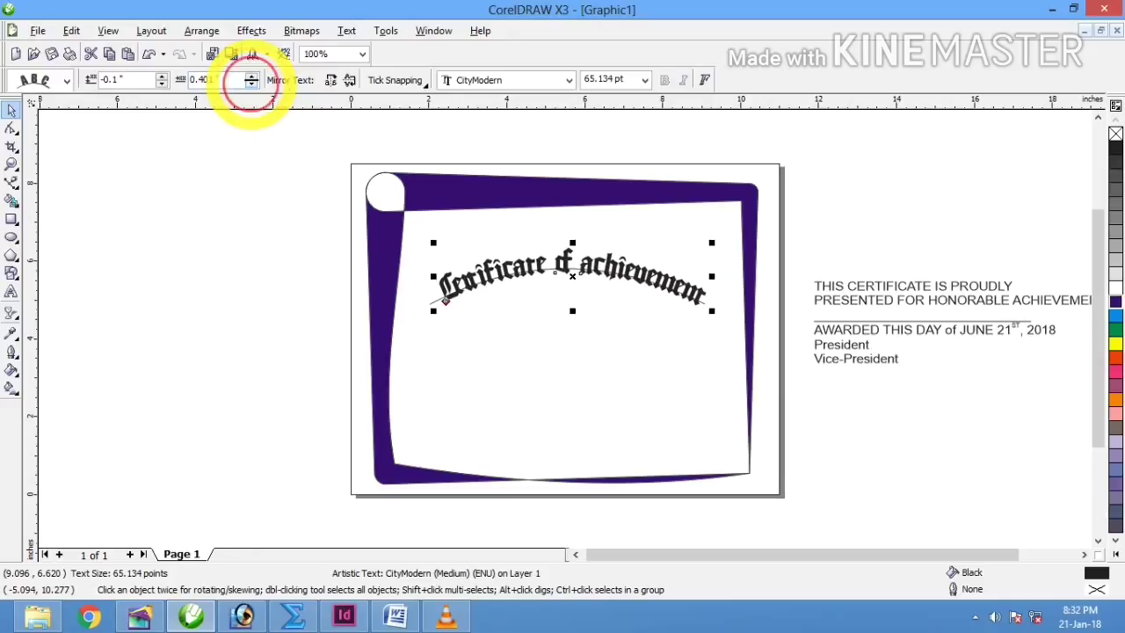
# Step: Set the title's distance from the path to 0.351 inch and offset to 0.2 inch
pyautogui.click(251, 83)
pyautogui.click(252, 83)
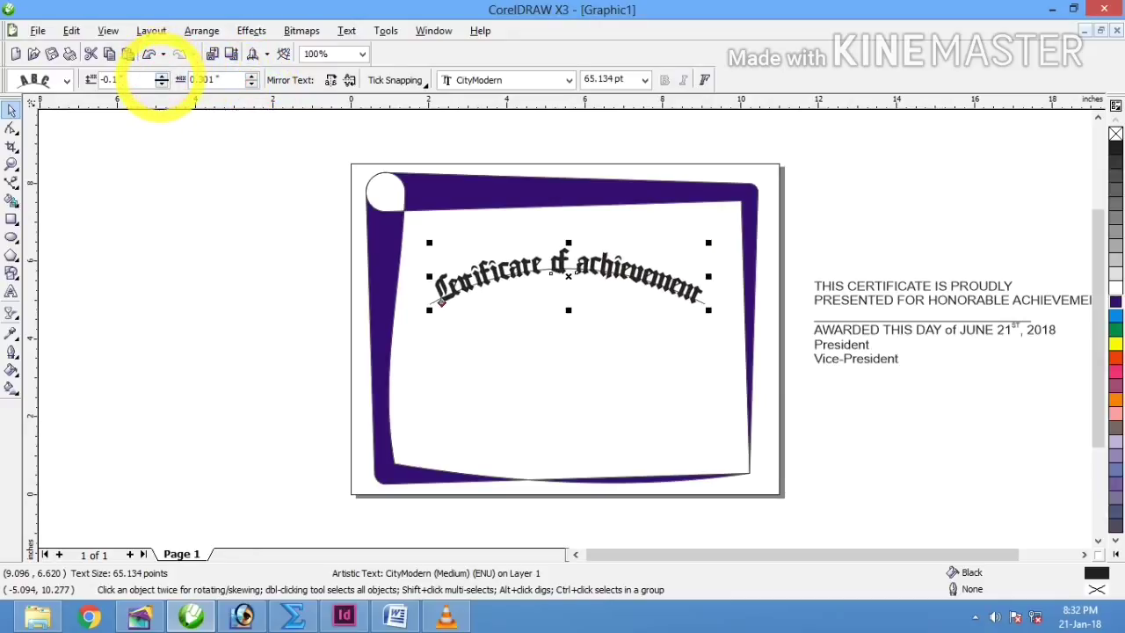
pyautogui.click(161, 76)
pyautogui.click(161, 77)
pyautogui.click(161, 76)
pyautogui.click(161, 76)
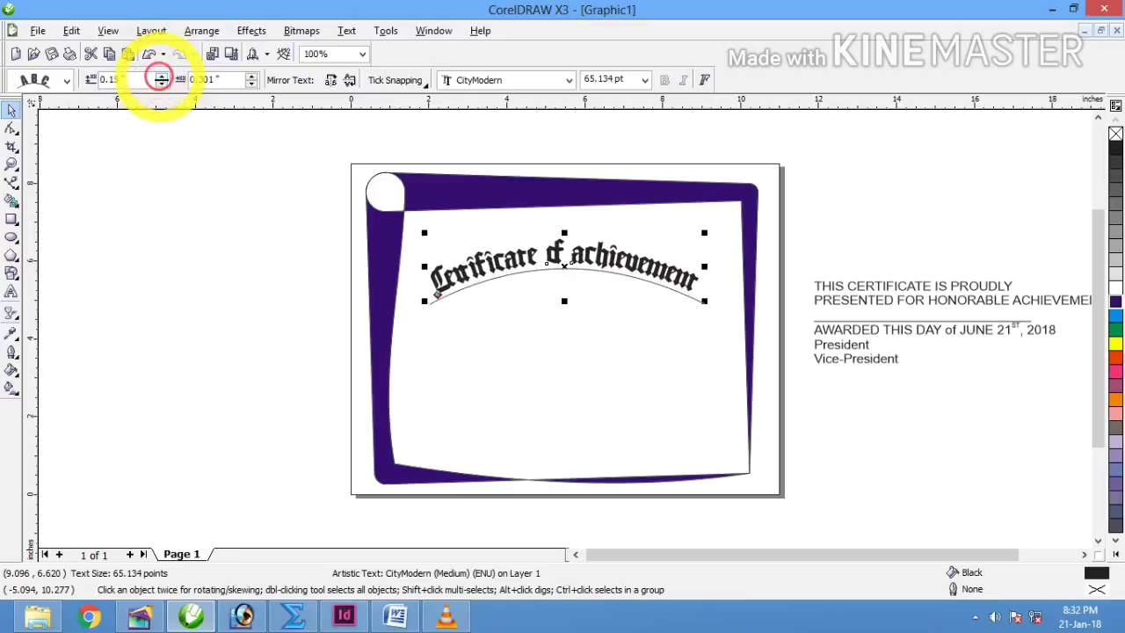
pyautogui.click(160, 76)
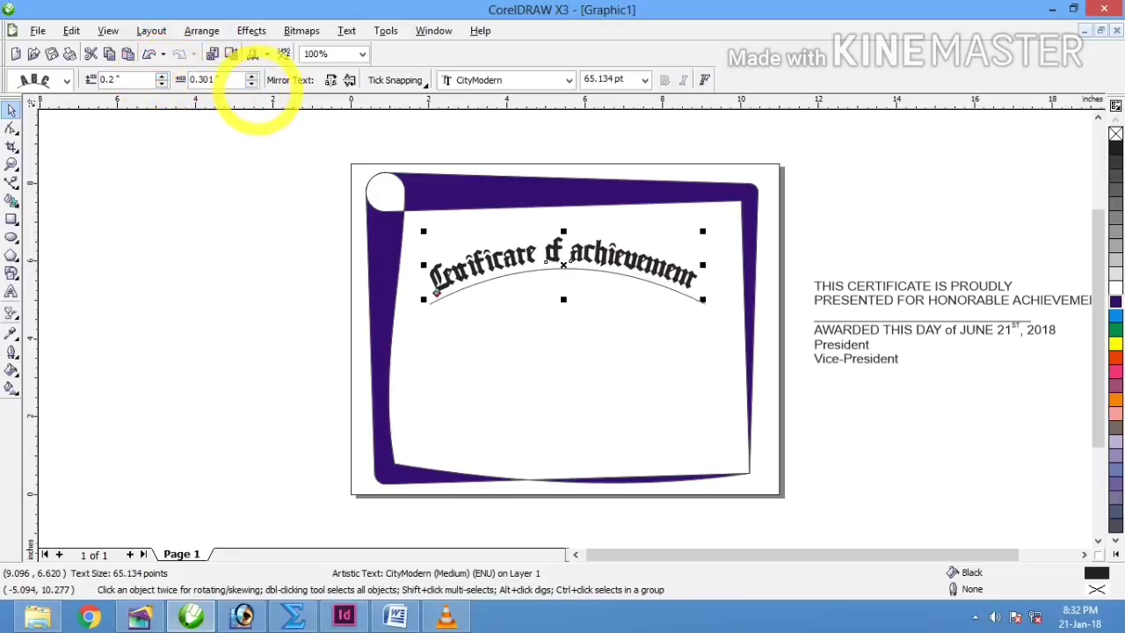
pyautogui.click(252, 81)
pyautogui.click(251, 76)
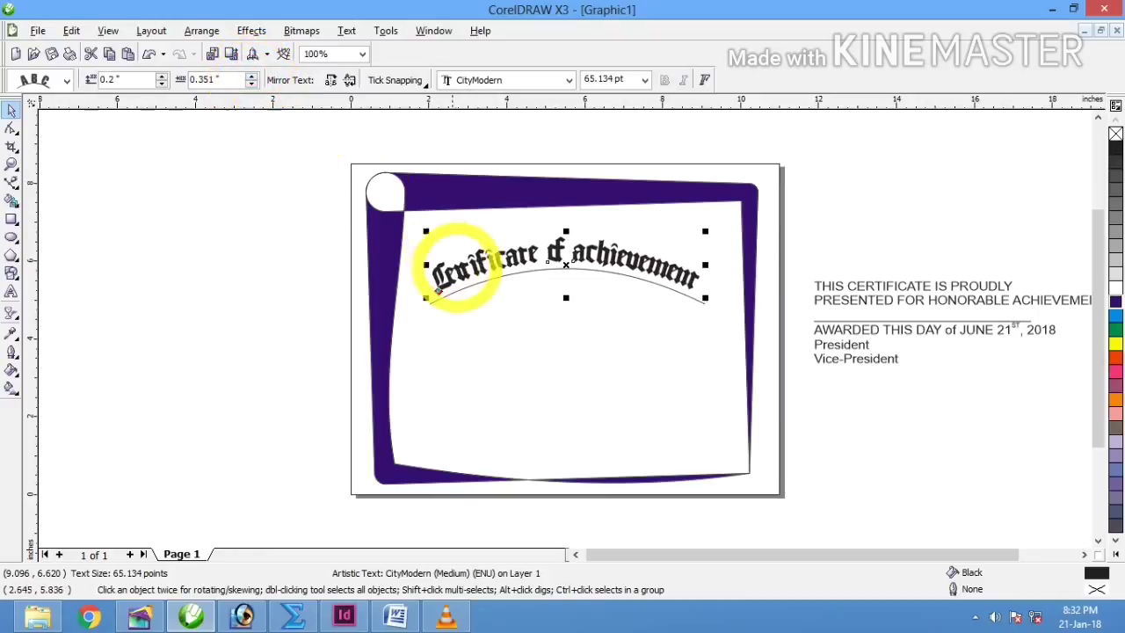
pyautogui.doubleClick(467, 267)
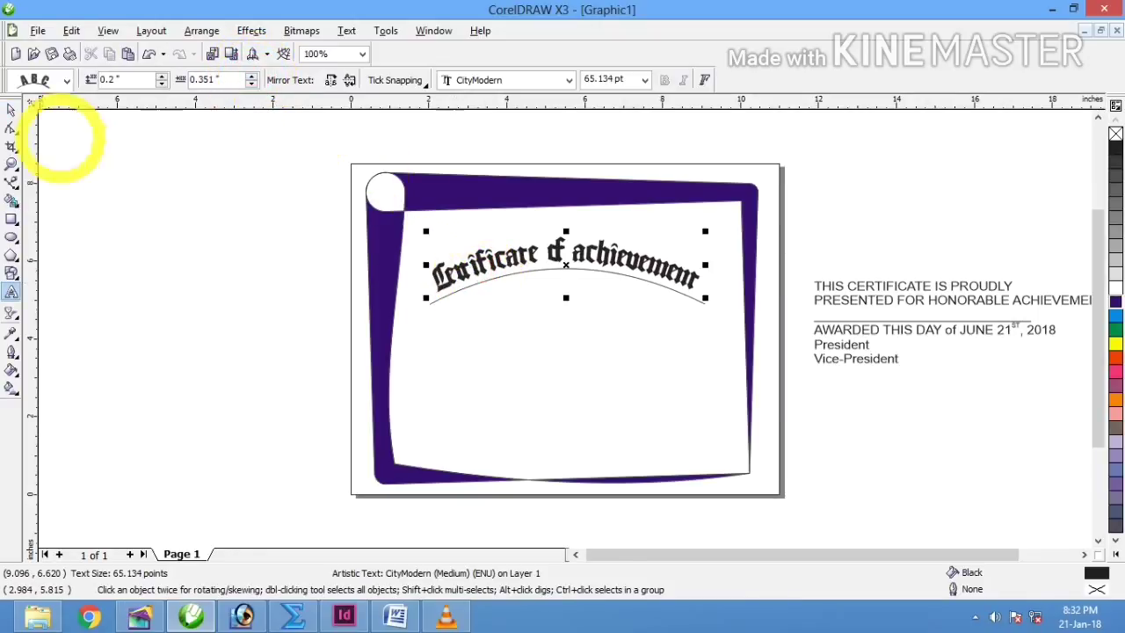
pyautogui.click(11, 109)
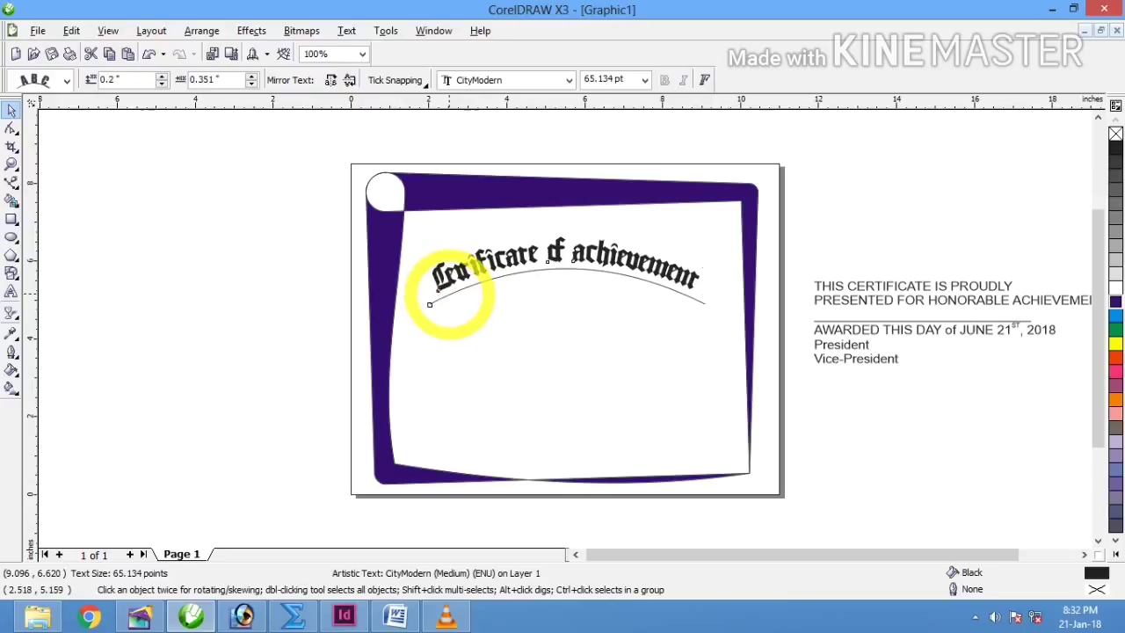
# Step: Delete the guide arc beneath the title
pyautogui.click(450, 293)
pyautogui.click(450, 294)
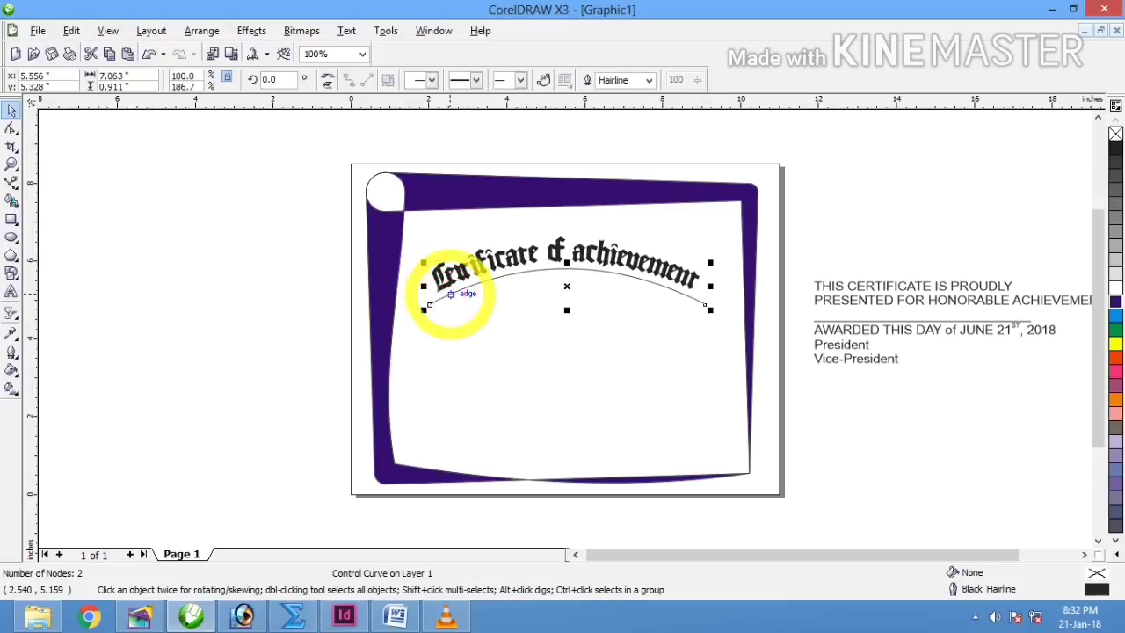
pyautogui.press('Delete')
# Step: Enlarge the arched title to about 71 pt, centre it on the frame and raise it slightly
pyautogui.click(710, 283)
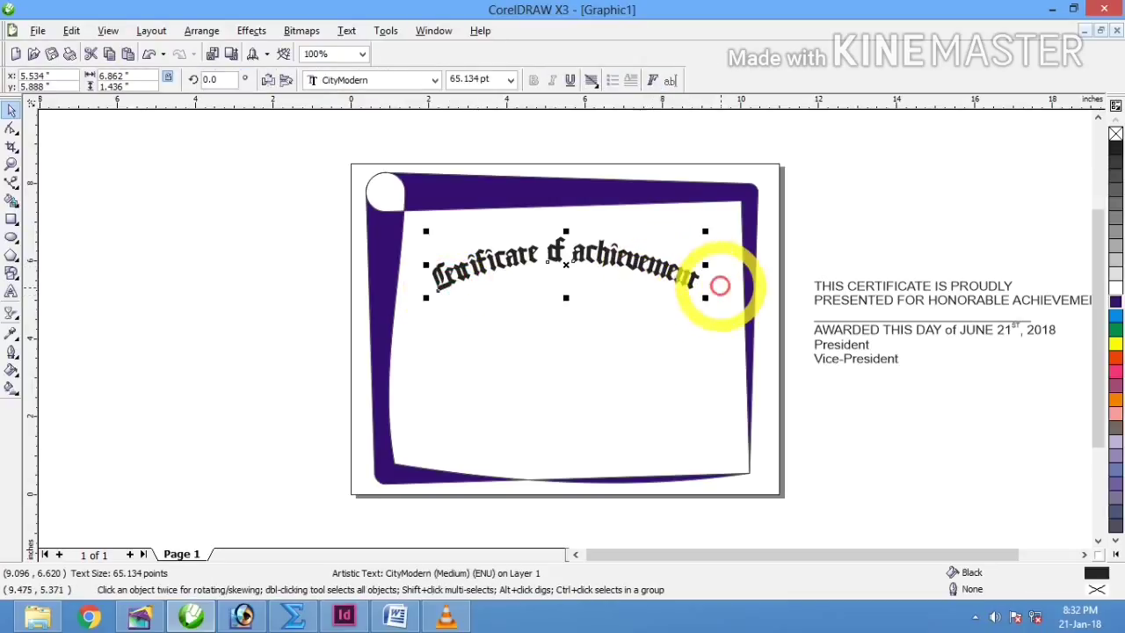
pyautogui.moveTo(708, 299); pyautogui.dragTo(723, 302)
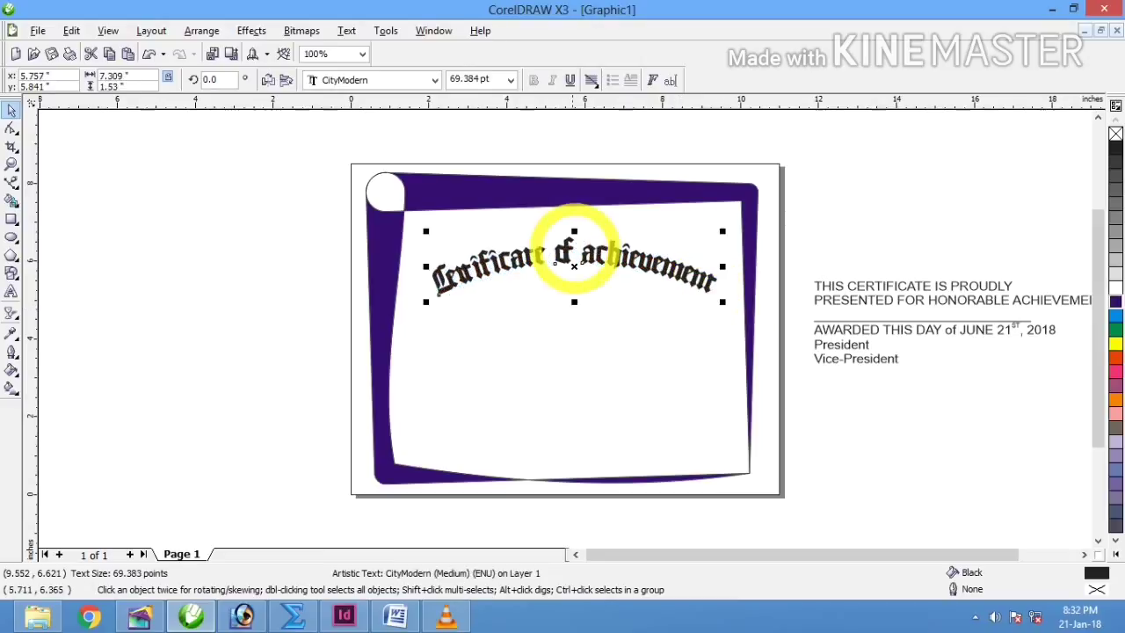
pyautogui.moveTo(426, 230); pyautogui.dragTo(419, 229)
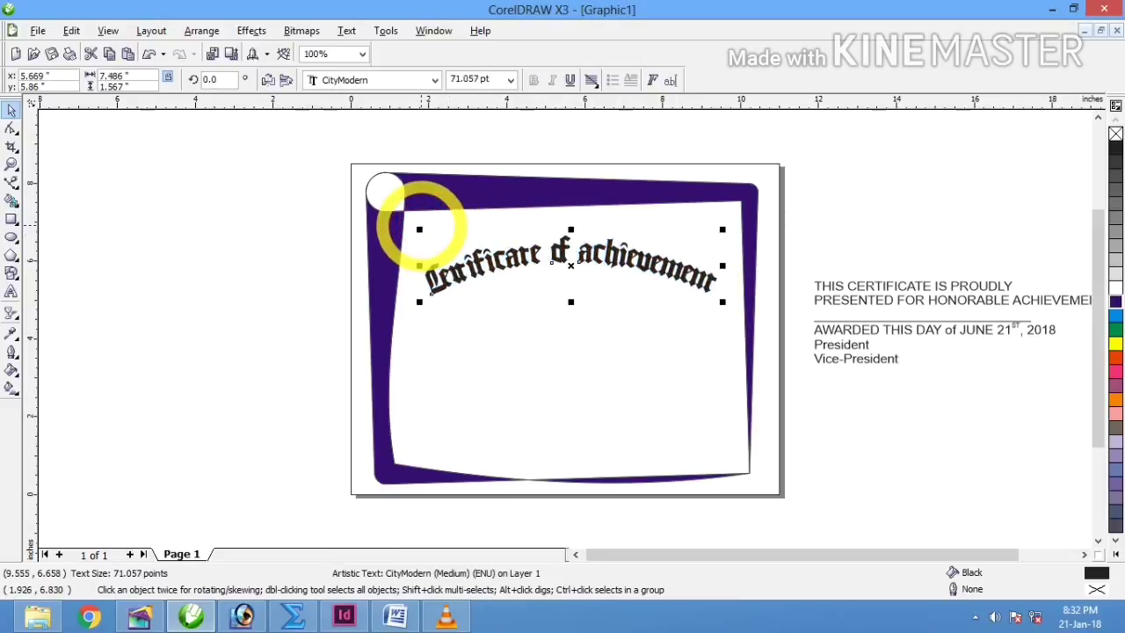
pyautogui.keyDown('shift'); pyautogui.click(542, 358); pyautogui.keyUp('shift')
pyautogui.press('c')
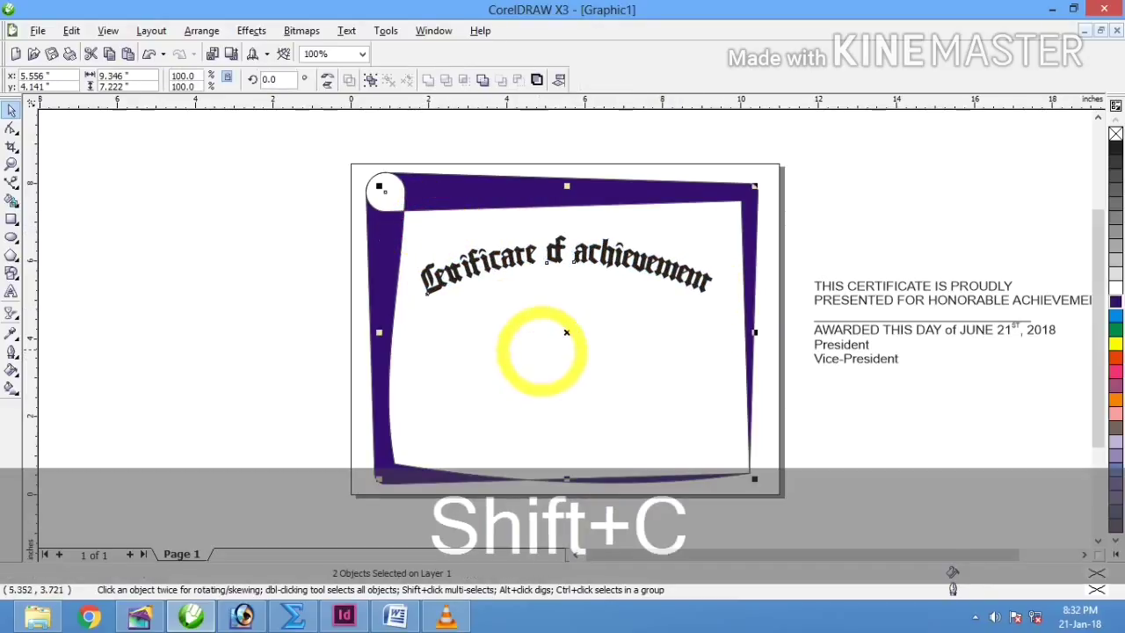
pyautogui.click(899, 211)
pyautogui.click(563, 268)
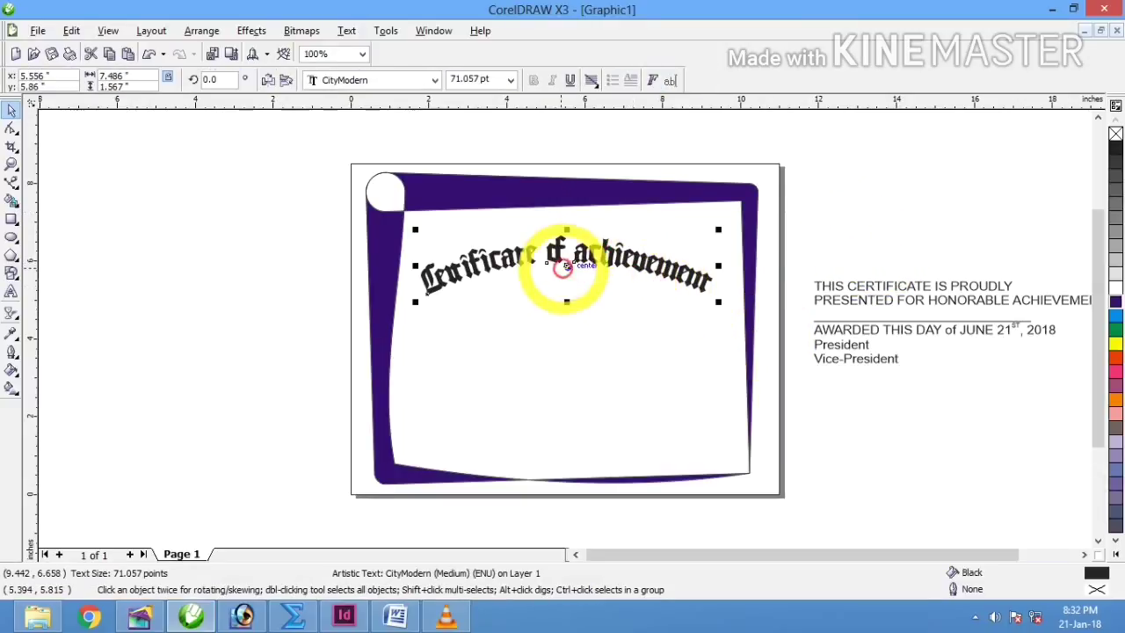
pyautogui.moveTo(567, 266); pyautogui.dragTo(567, 253)
# Step: Move both presentation lines onto the certificate and centre them under the title
pyautogui.click(901, 290)
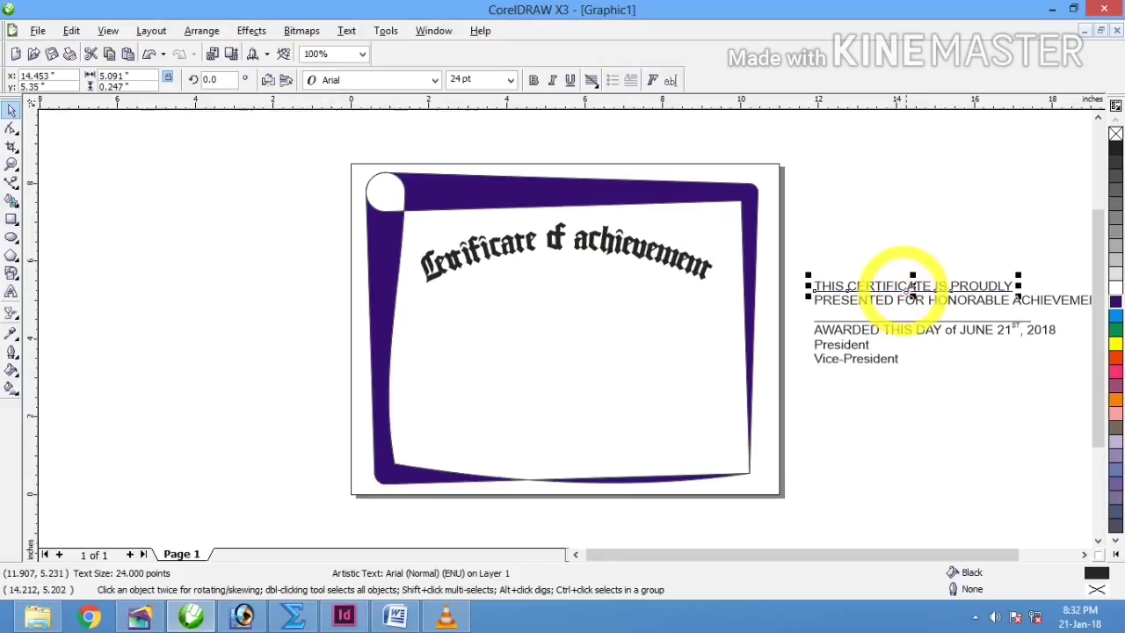
pyautogui.keyDown('shift'); pyautogui.click(909, 281); pyautogui.keyUp('shift')
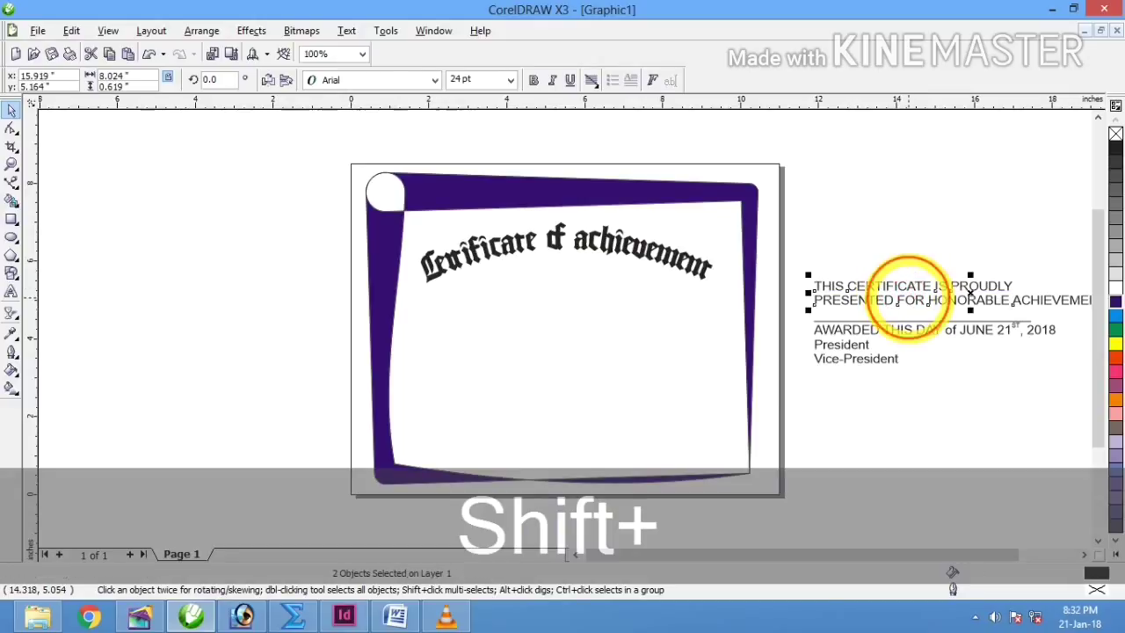
pyautogui.moveTo(964, 284); pyautogui.dragTo(580, 312)
pyautogui.press('c')
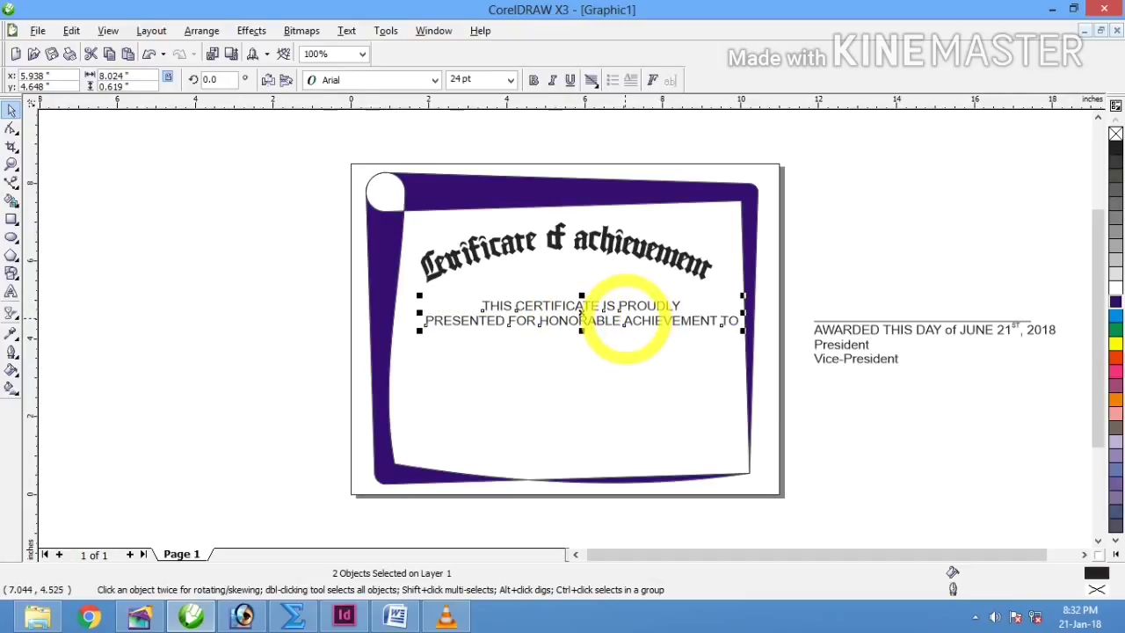
pyautogui.keyDown('shift'); pyautogui.click(607, 362); pyautogui.keyUp('shift')
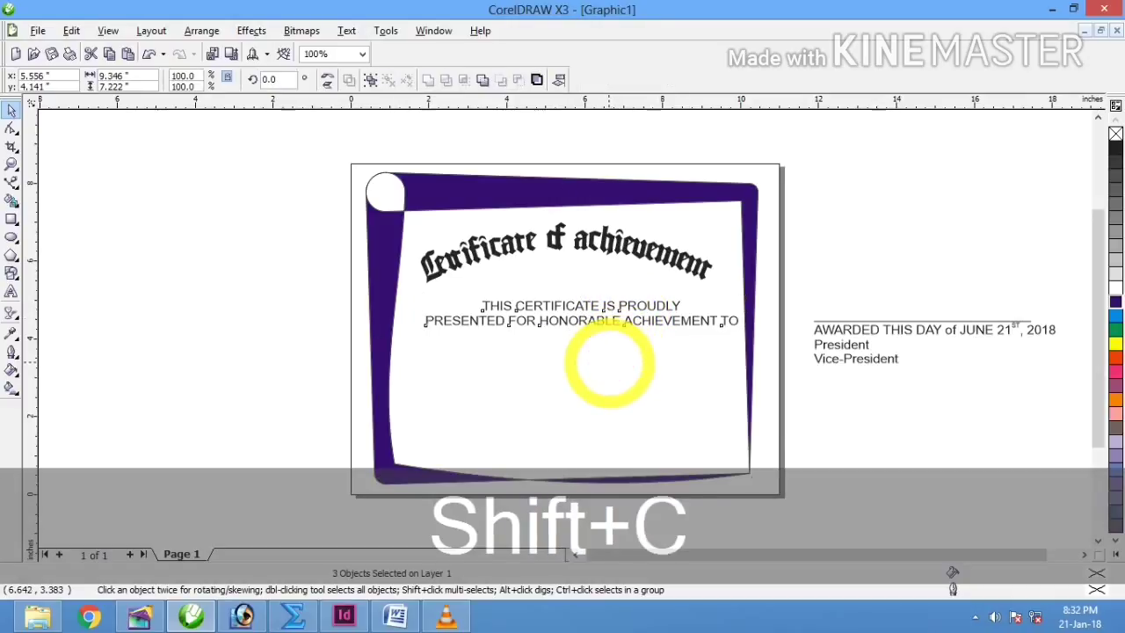
pyautogui.hotkey('shift', 'c')
pyautogui.click(850, 292)
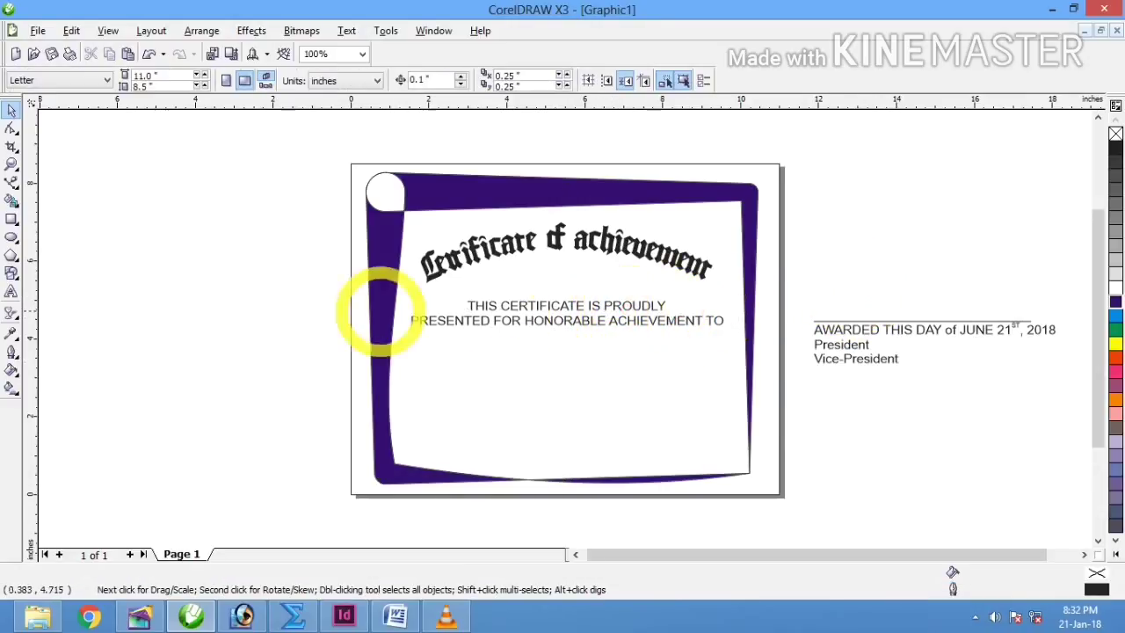
# Step: Reduce the presentation lines to 20 pt and recentre them on the certificate
pyautogui.moveTo(296, 292); pyautogui.dragTo(738, 369)
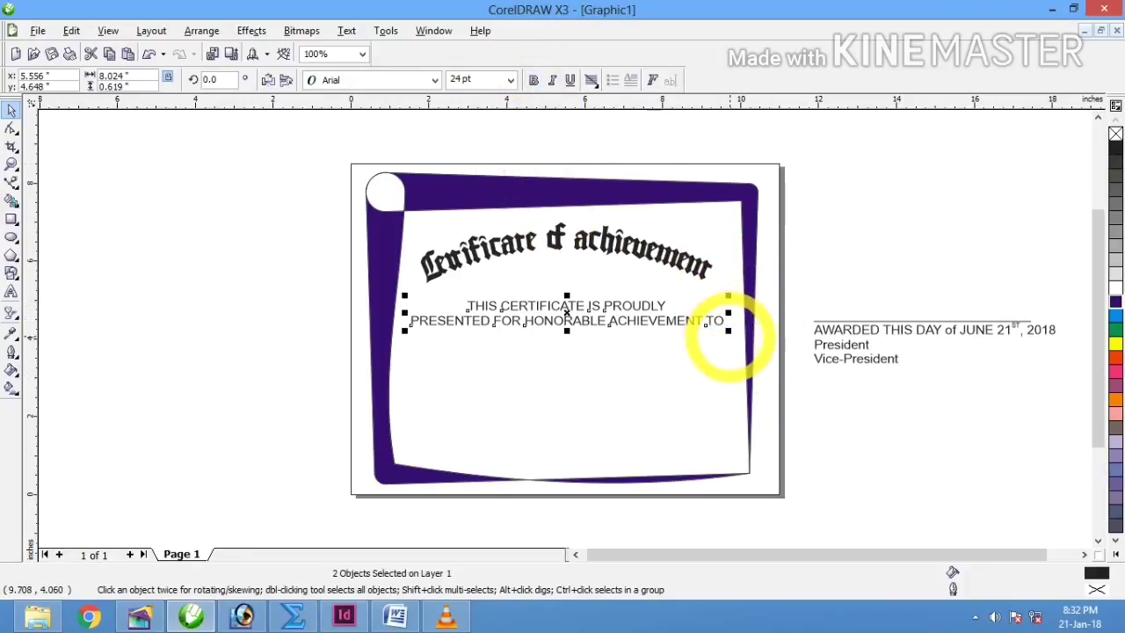
pyautogui.click(483, 79)
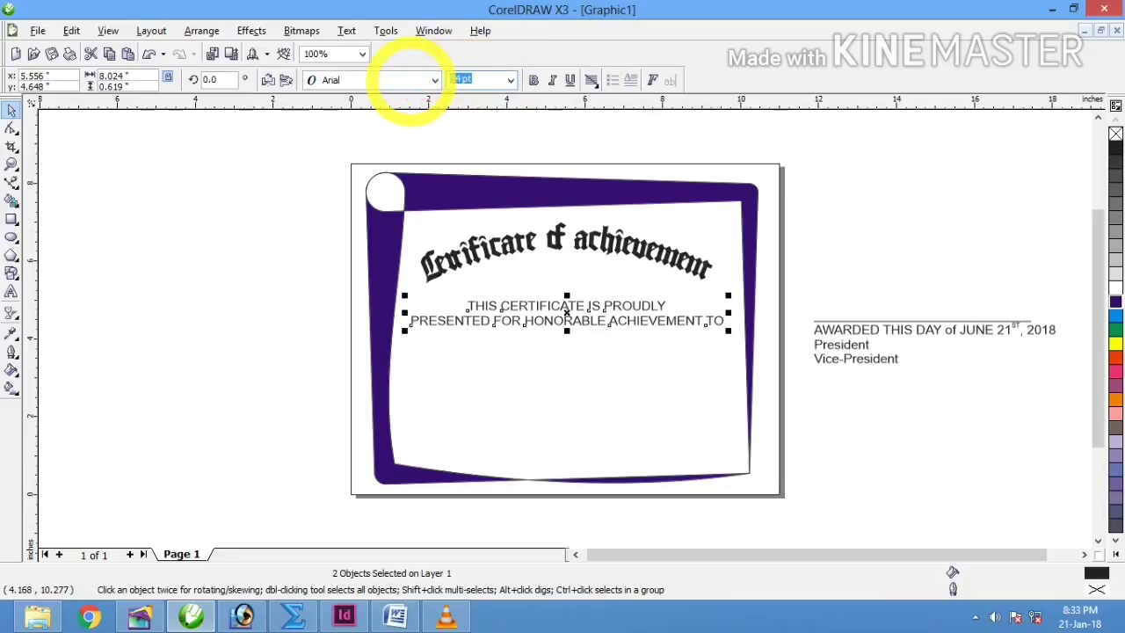
pyautogui.press('Return')
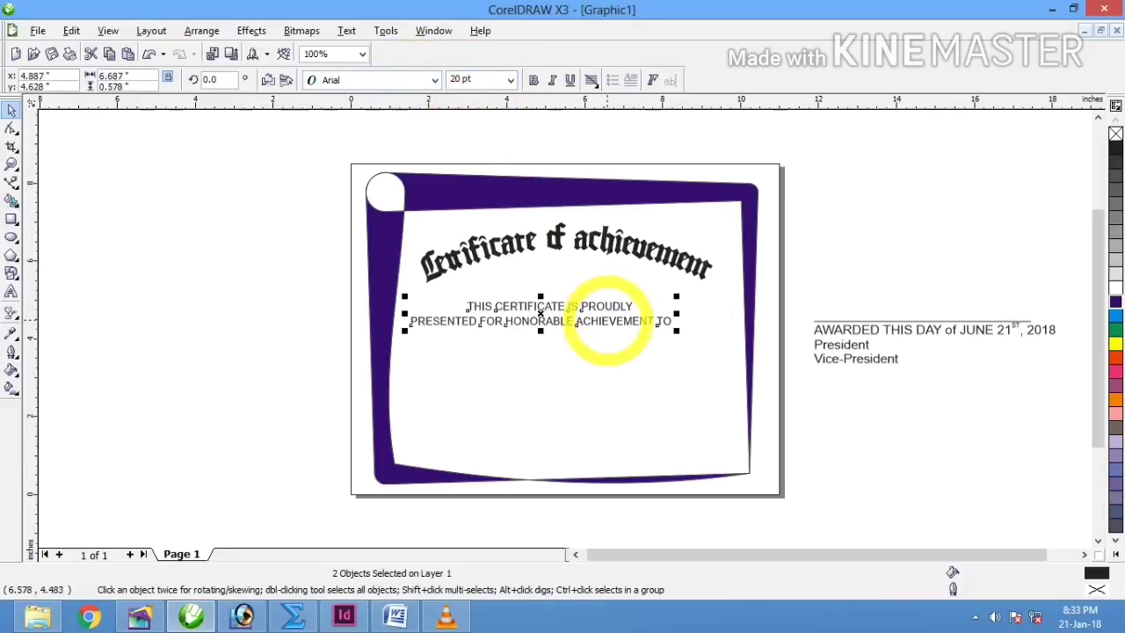
pyautogui.moveTo(540, 312)
pyautogui.mouseDown()
pyautogui.moveTo(547, 326)
pyautogui.moveTo(535, 334)
pyautogui.moveTo(553, 326)
pyautogui.mouseUp()
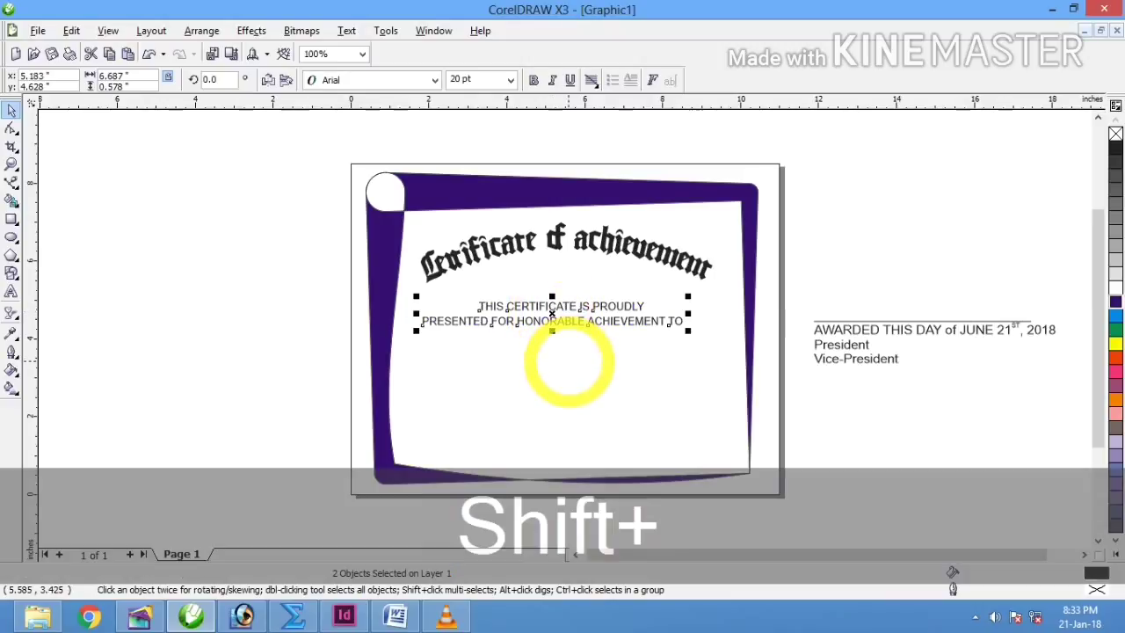
pyautogui.keyDown('shift'); pyautogui.click(569, 358); pyautogui.keyUp('shift')
pyautogui.hotkey('shift', 'c')
pyautogui.click(898, 272)
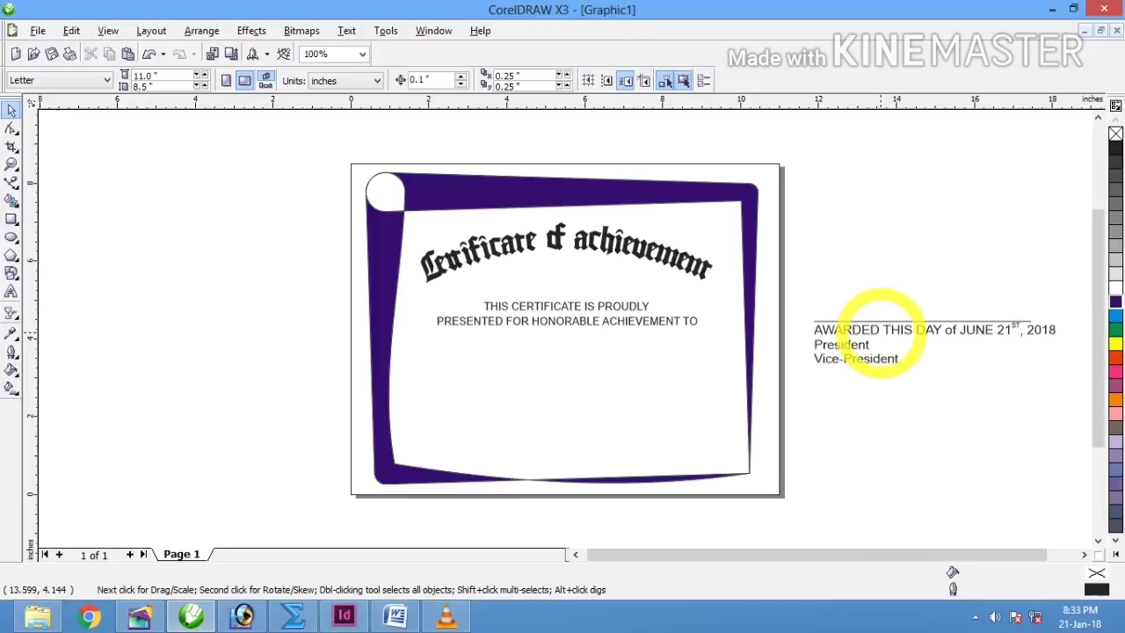
# Step: Bring the AWARDED date line and the blank name line onto the certificate, line above date
pyautogui.click(918, 338)
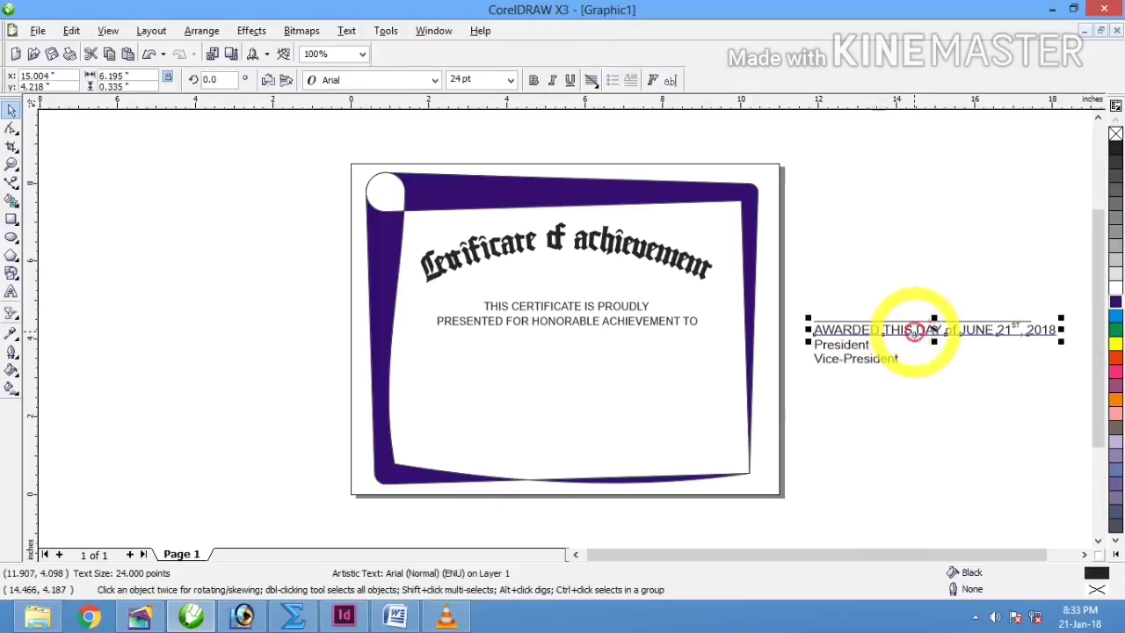
pyautogui.moveTo(918, 337); pyautogui.dragTo(554, 378)
pyautogui.keyDown('shift'); pyautogui.click(567, 417); pyautogui.keyUp('shift')
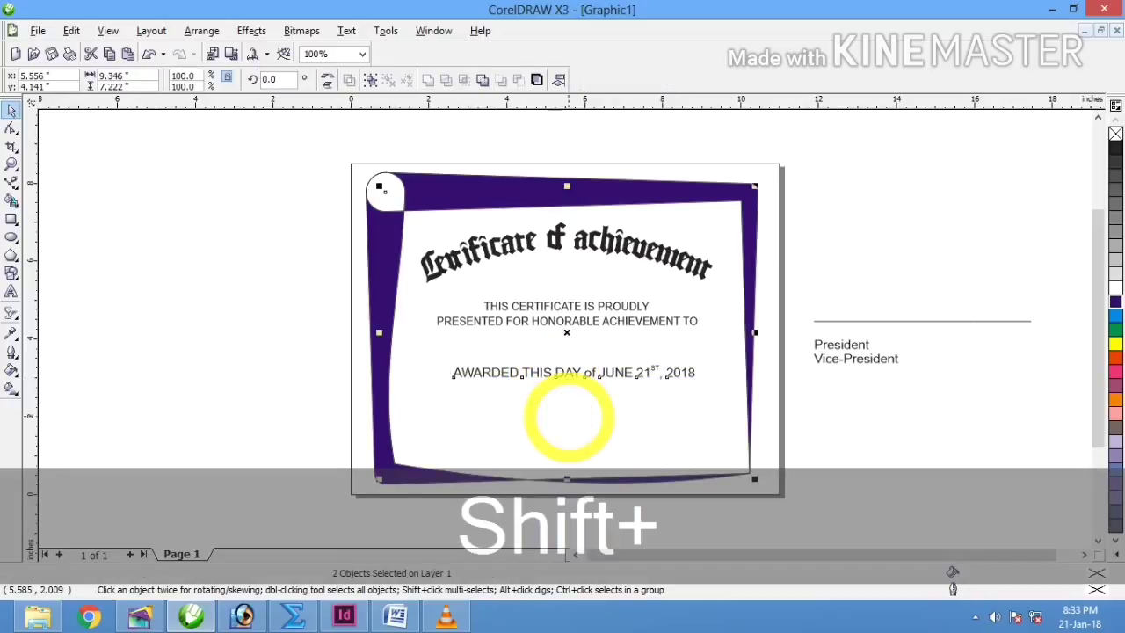
pyautogui.click(929, 320)
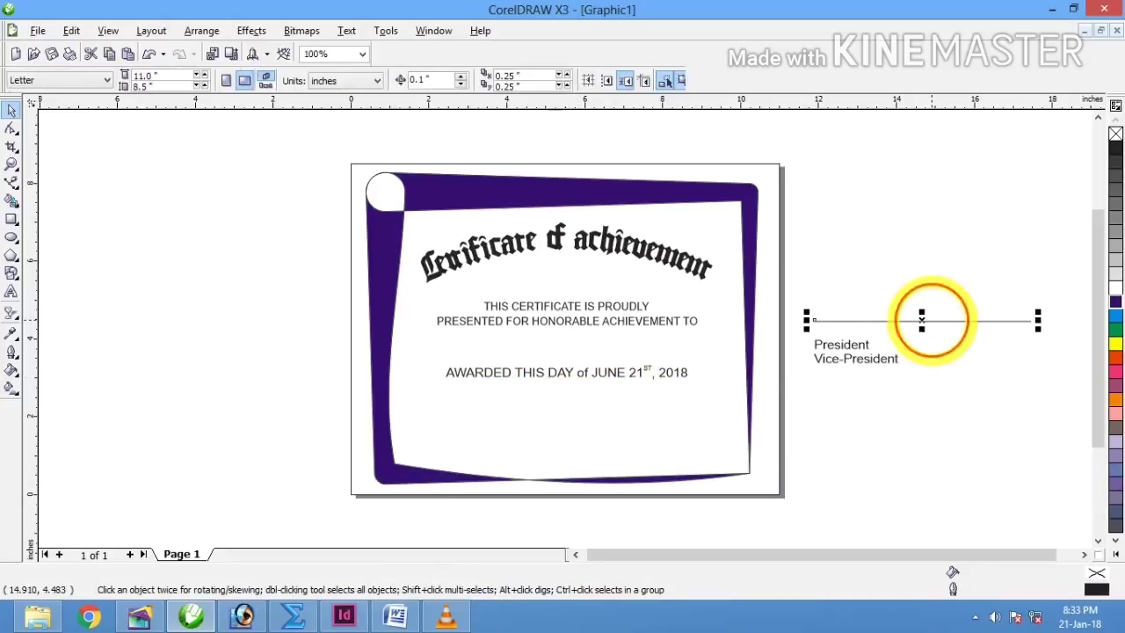
pyautogui.moveTo(922, 320)
pyautogui.mouseDown()
pyautogui.moveTo(723, 380)
pyautogui.moveTo(557, 377)
pyautogui.moveTo(582, 345)
pyautogui.mouseUp()
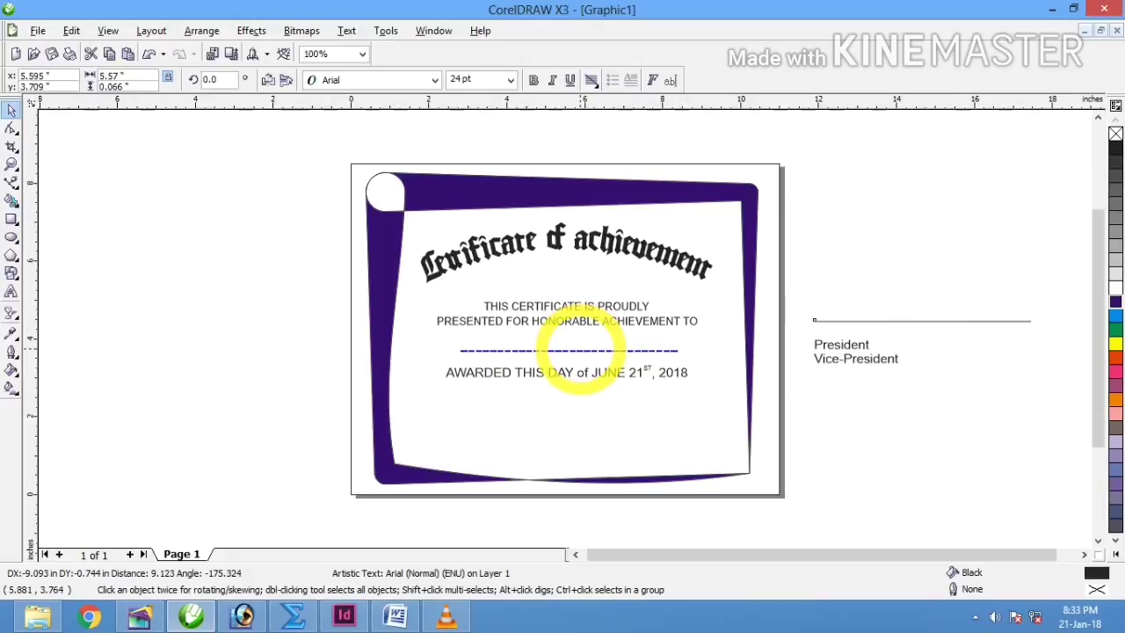
pyautogui.moveTo(581, 345); pyautogui.dragTo(580, 350)
# Step: Raise both presentation lines, nudge the blank line up, and select the centre text with the frame
pyautogui.click(572, 303)
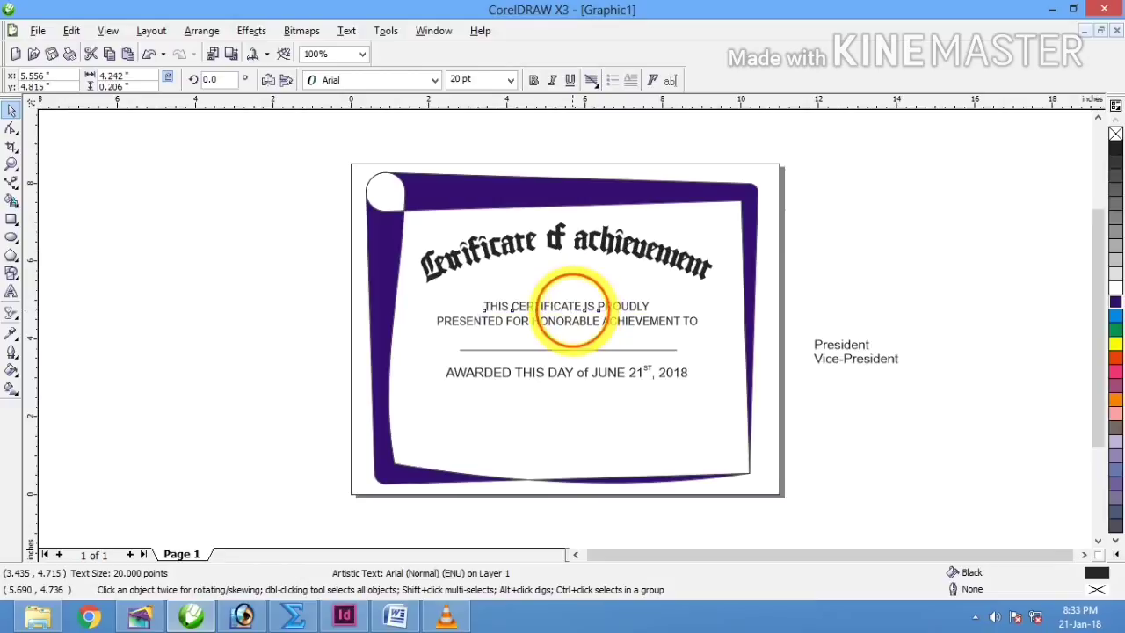
pyautogui.moveTo(572, 310); pyautogui.dragTo(571, 296)
pyautogui.hotkey('ctrl', 'z')
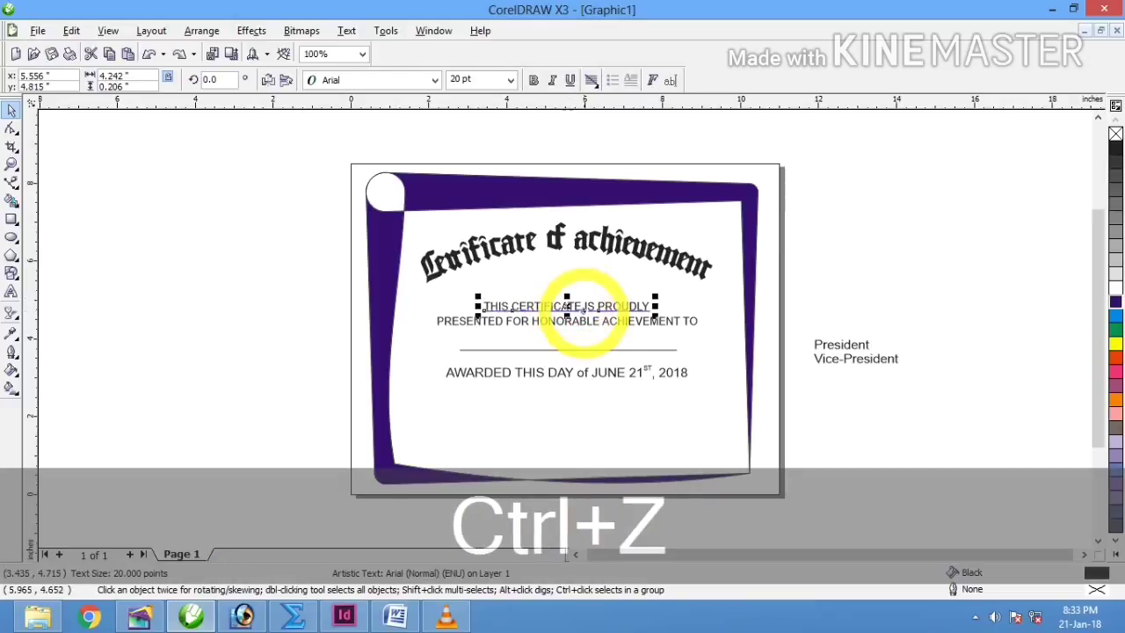
pyautogui.keyDown('shift'); pyautogui.click(580, 319); pyautogui.keyUp('shift')
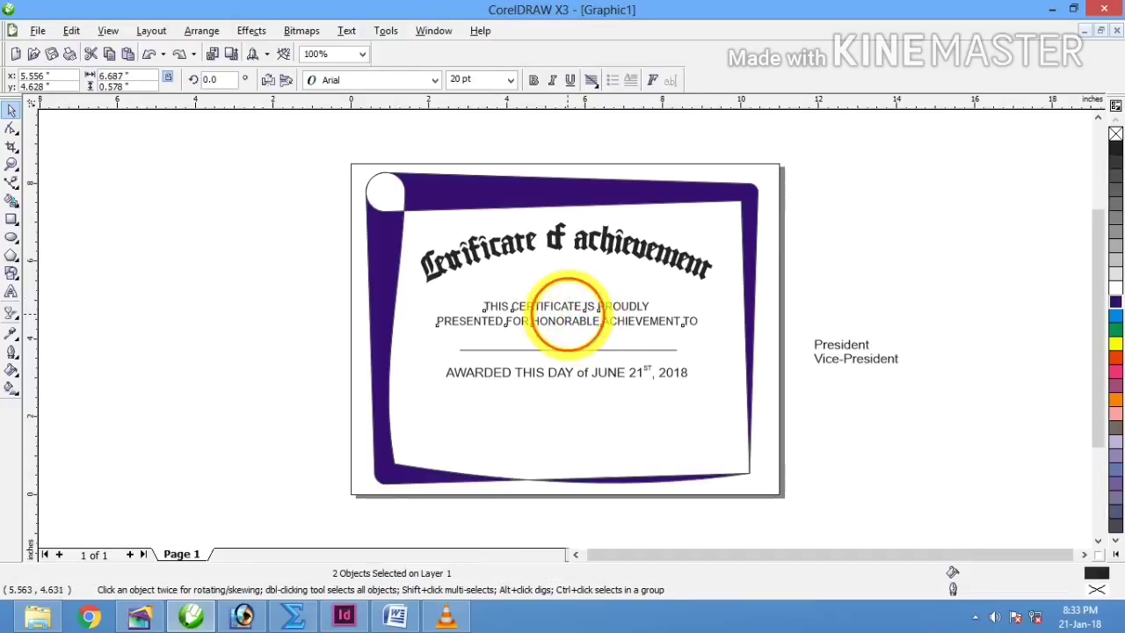
pyautogui.moveTo(580, 312); pyautogui.dragTo(567, 301)
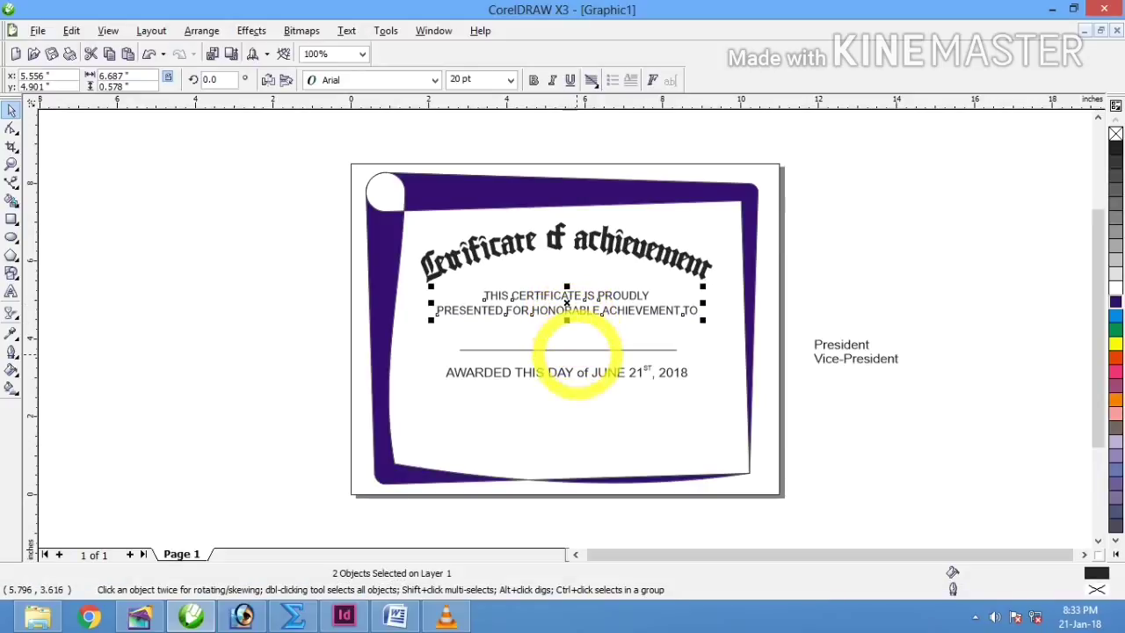
pyautogui.click(568, 350)
pyautogui.moveTo(568, 350); pyautogui.dragTo(568, 345)
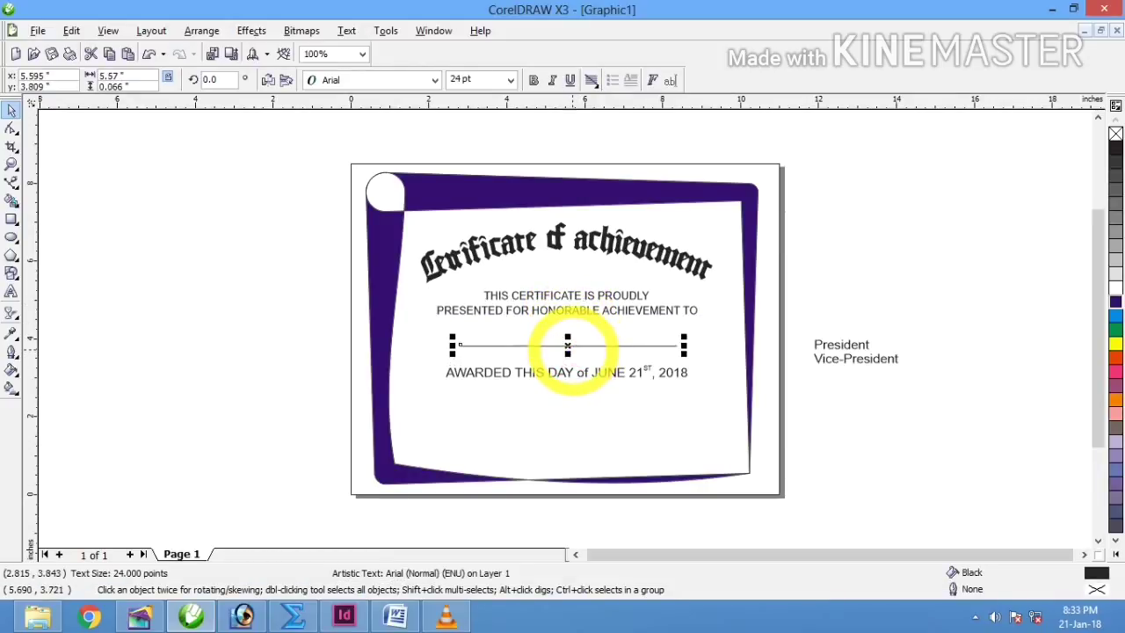
pyautogui.click(582, 373)
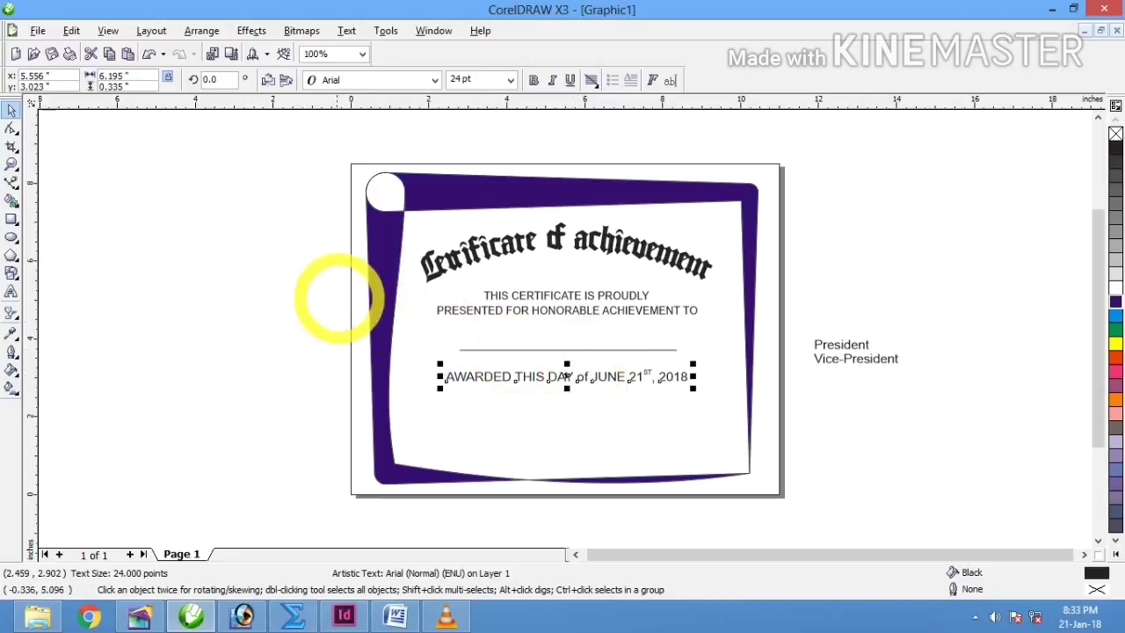
pyautogui.moveTo(336, 284); pyautogui.dragTo(802, 401)
pyautogui.keyDown('shift'); pyautogui.click(678, 427); pyautogui.keyUp('shift')
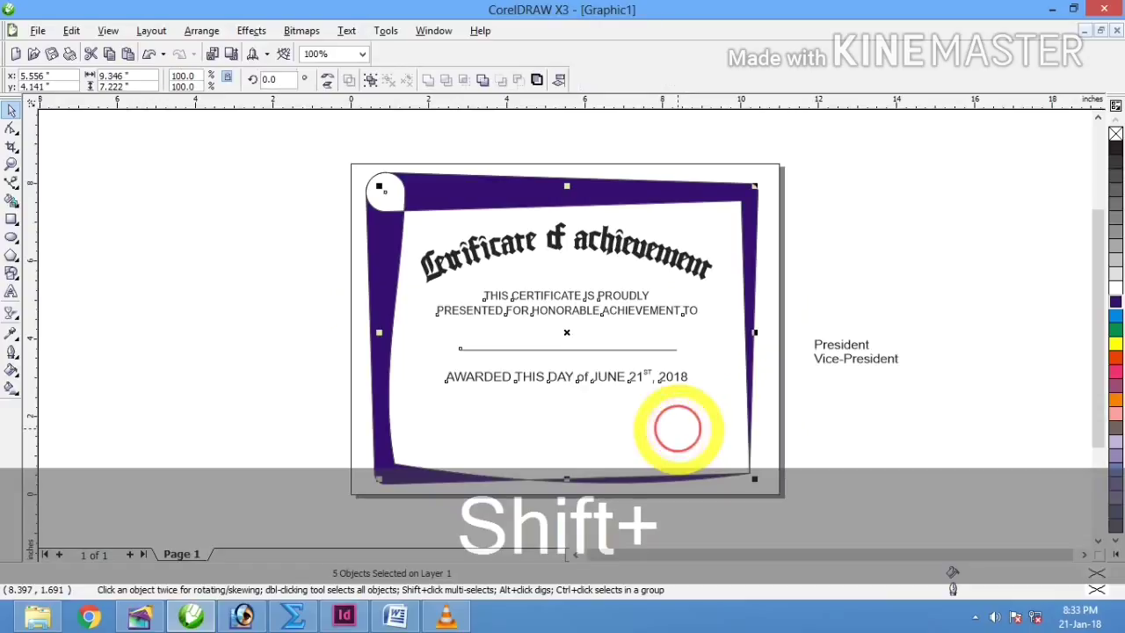
pyautogui.click(848, 346)
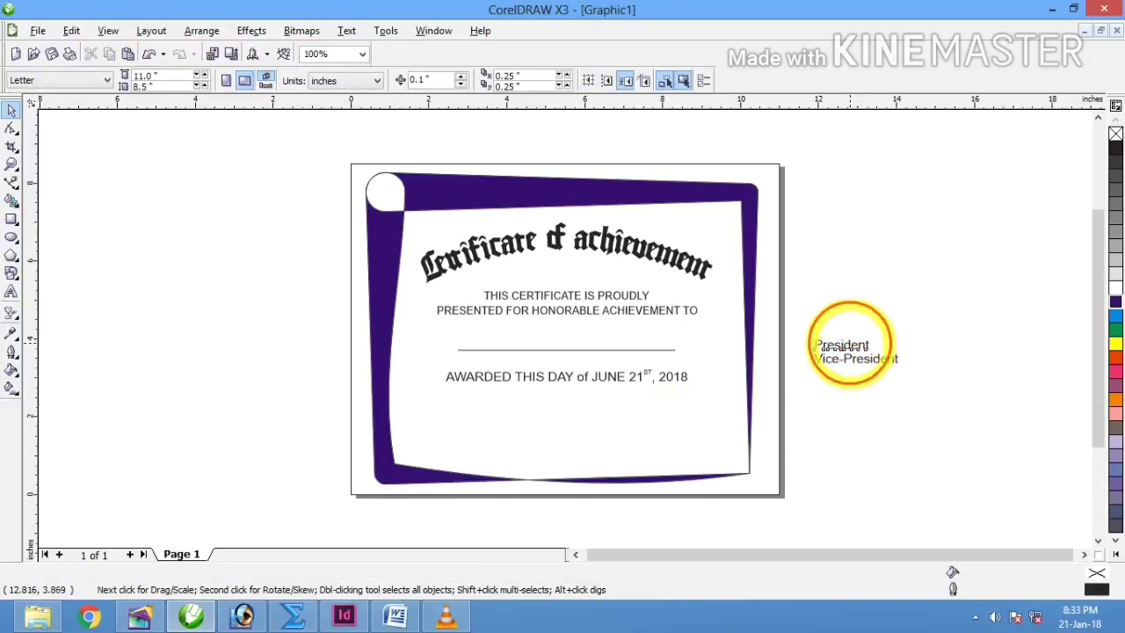
# Step: Place President at the lower left and Vice-President at the lower right, aligned
pyautogui.moveTo(845, 346); pyautogui.dragTo(444, 447)
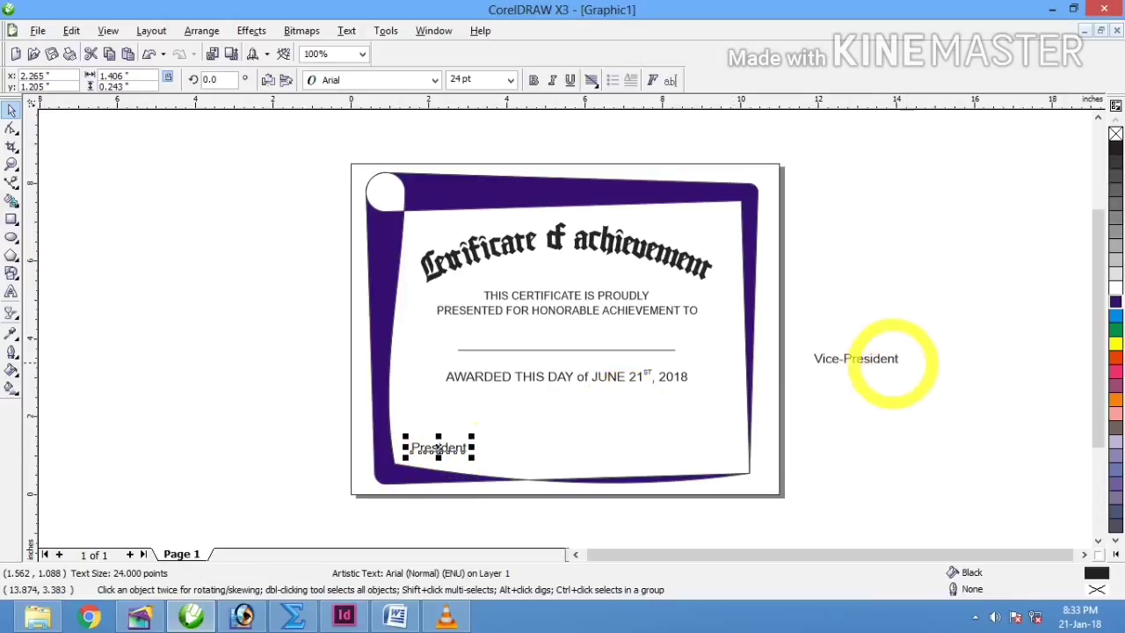
pyautogui.moveTo(879, 357); pyautogui.dragTo(709, 452)
pyautogui.keyDown('shift'); pyautogui.click(455, 448); pyautogui.keyUp('shift')
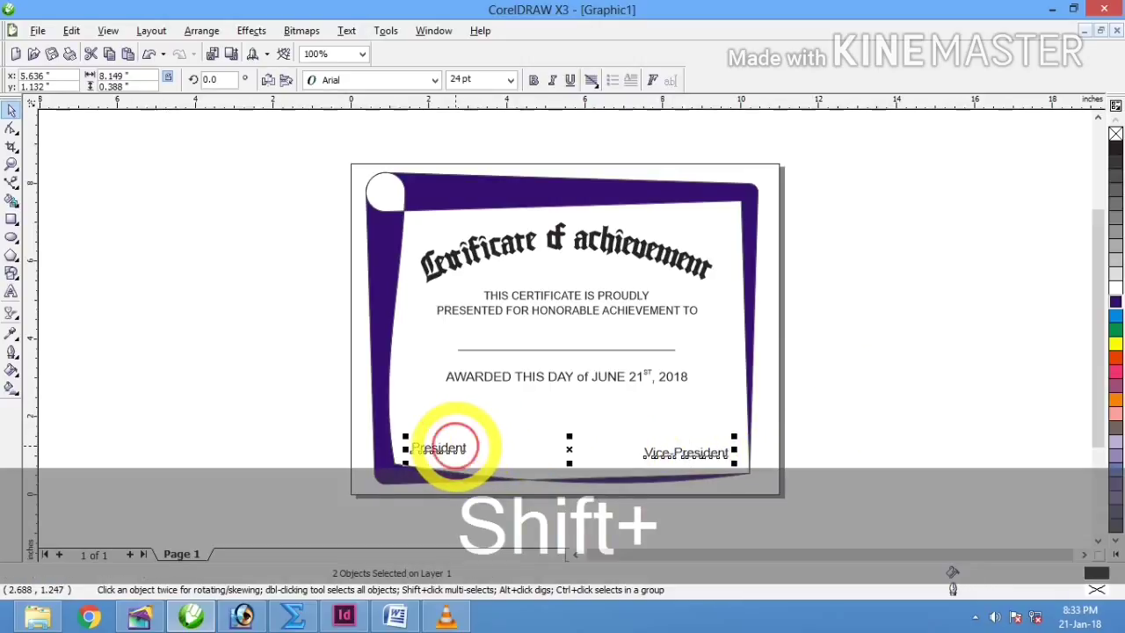
pyautogui.hotkey('shift', 'e')
pyautogui.click(908, 431)
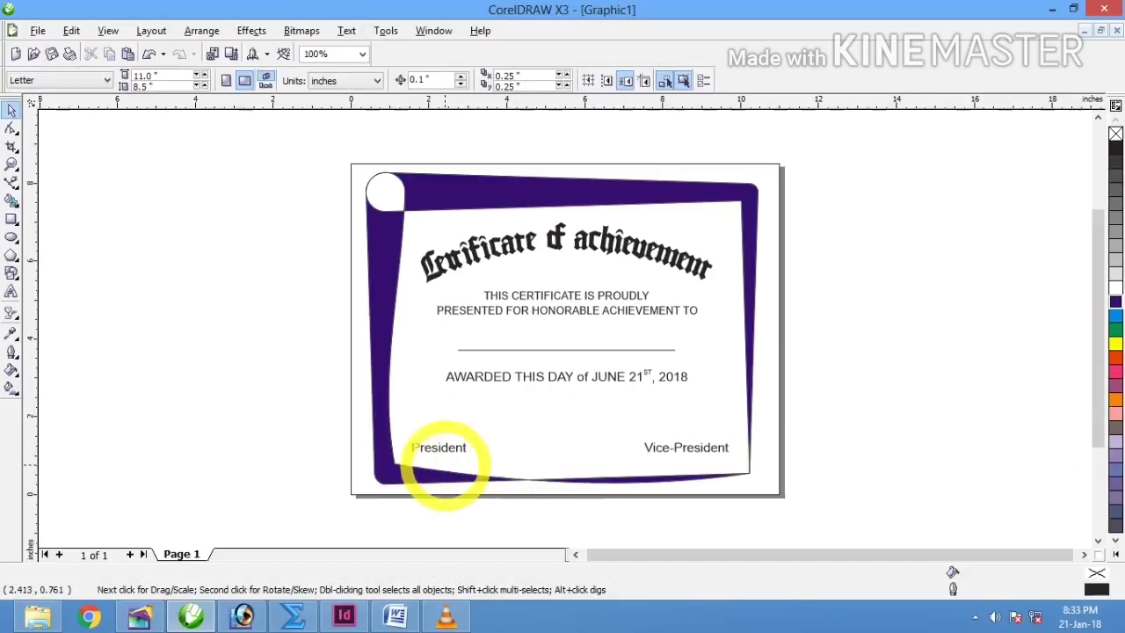
# Step: Type the president's full name in front of the President title
pyautogui.doubleClick(455, 448)
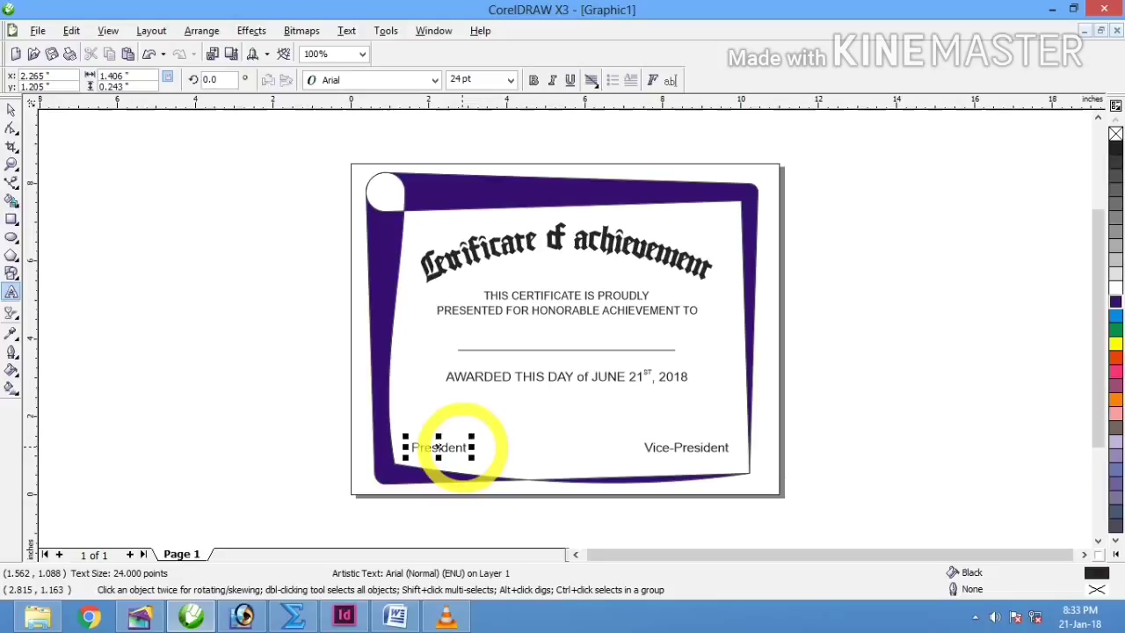
pyautogui.hotkey('ctrl', 'Right')
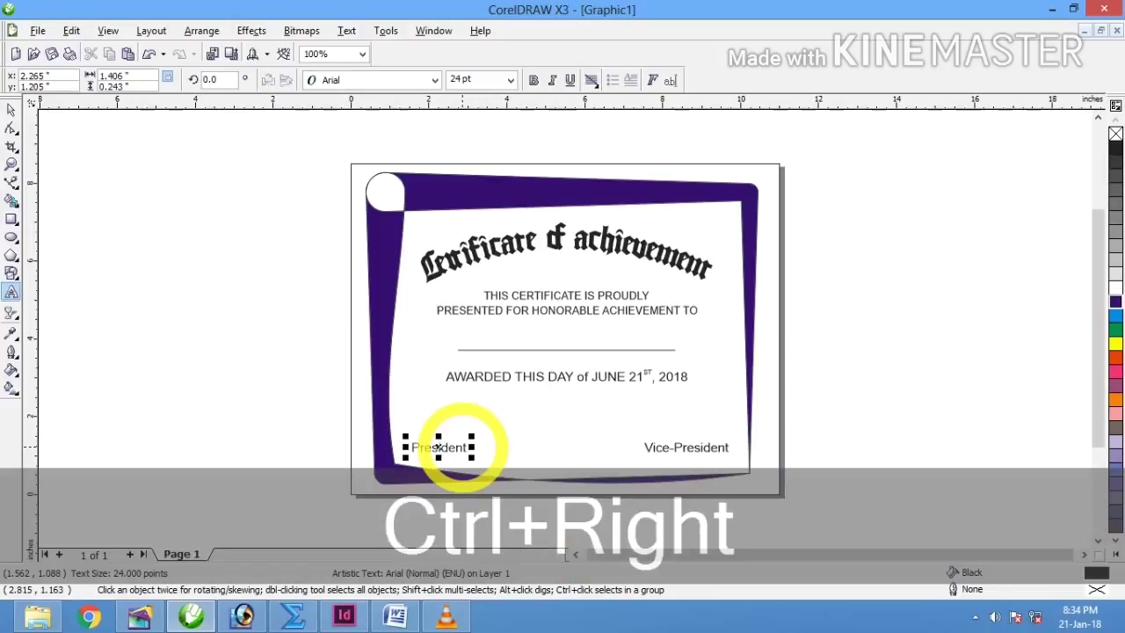
pyautogui.hotkey('ctrl', 'Left')
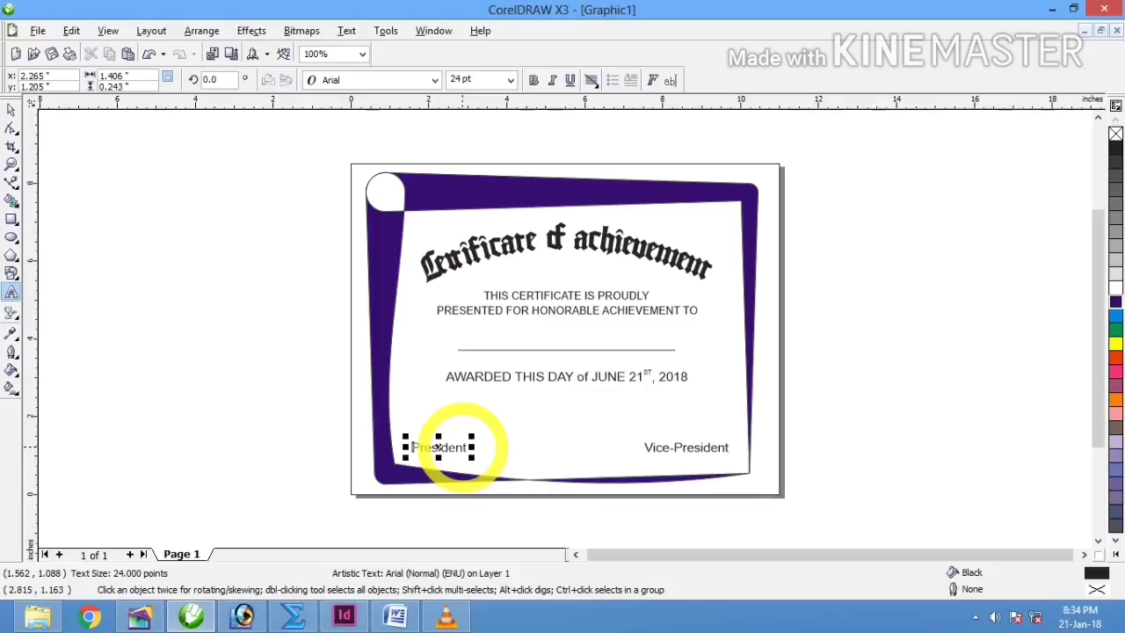
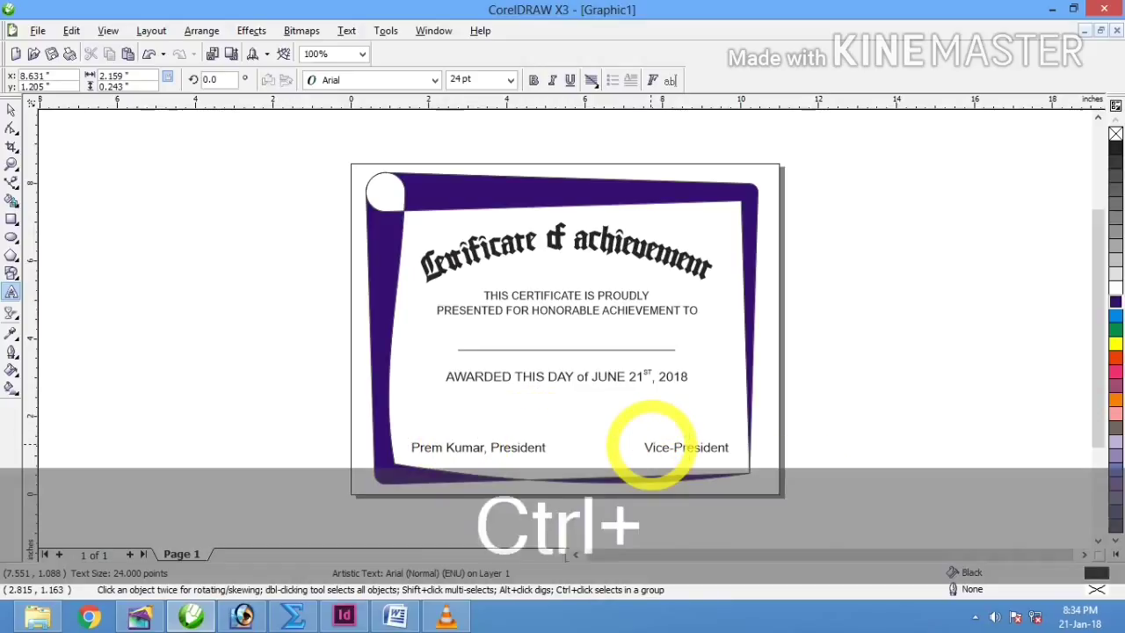
# Step: Type the vice-president's full name in front of the Vice-President title
pyautogui.hotkey('ctrl', 'Left')
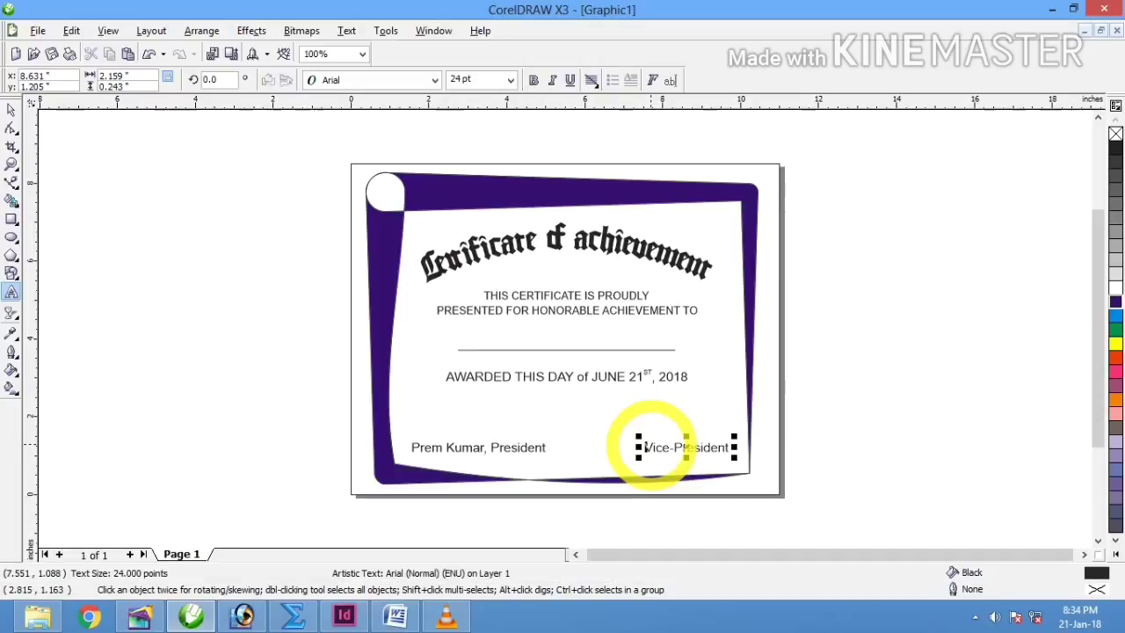
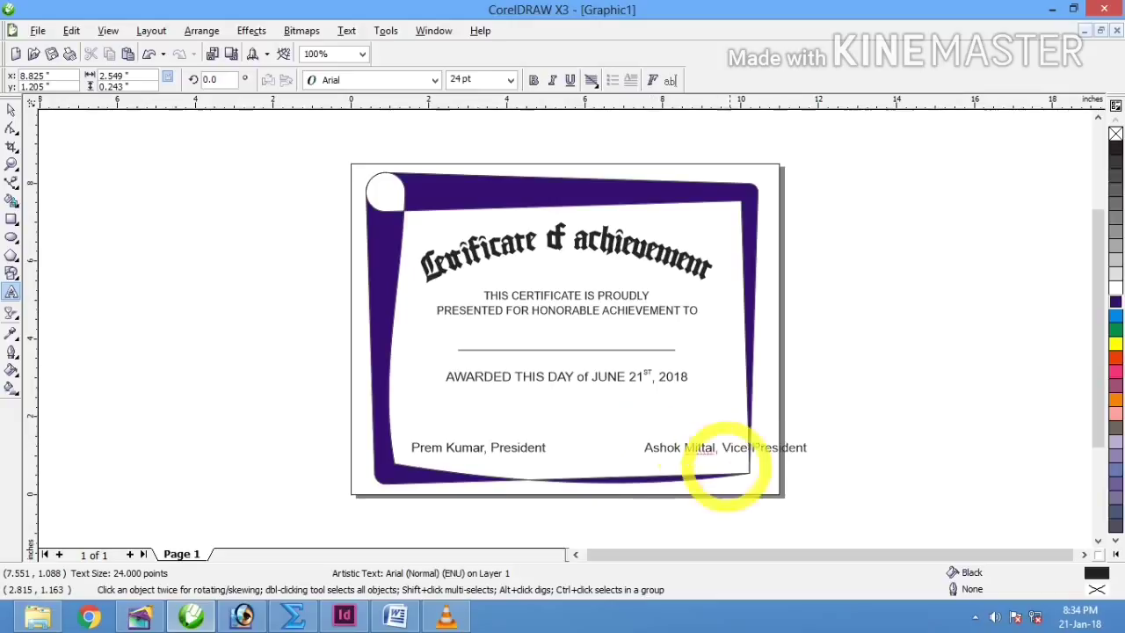
pyautogui.click(11, 110)
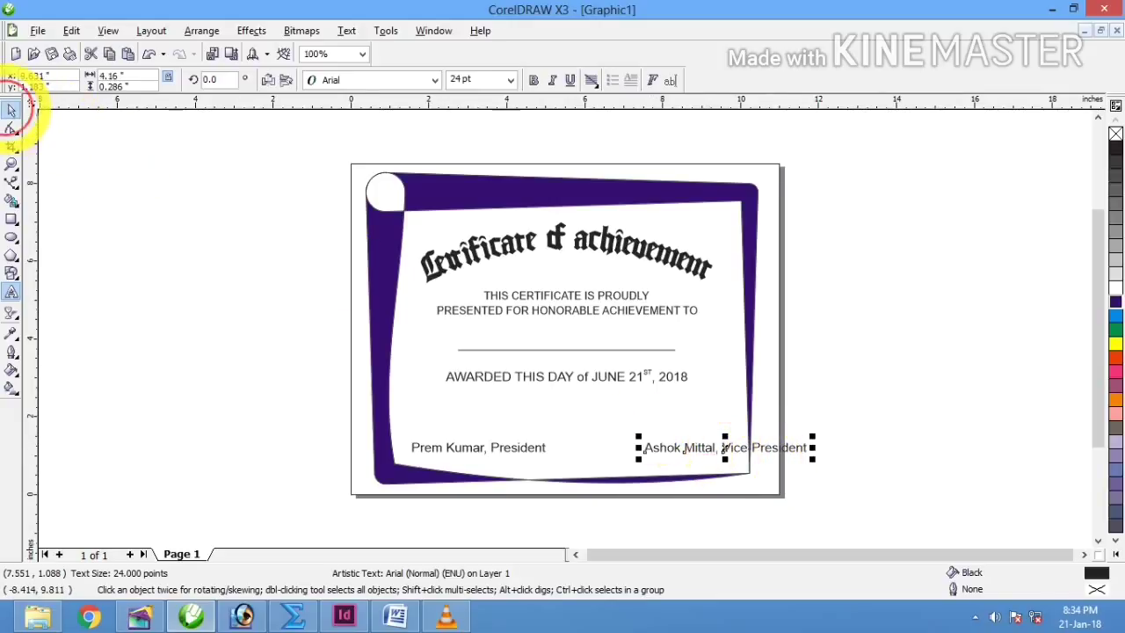
# Step: Set the Vice-President and President signature lines to 18 pt
pyautogui.click(464, 80)
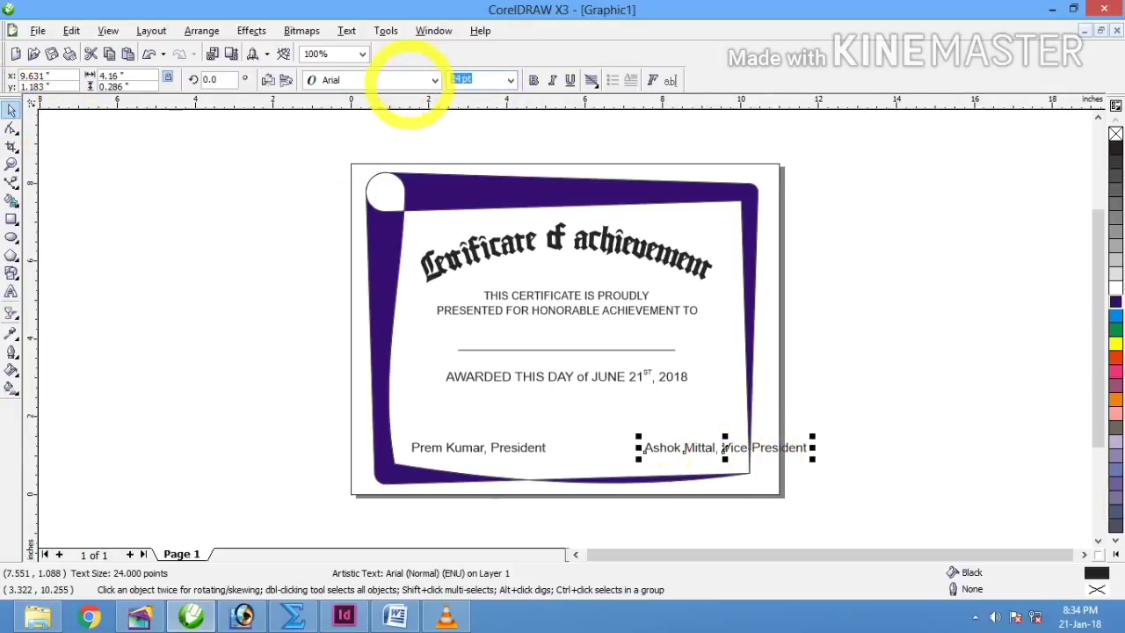
pyautogui.press('Return')
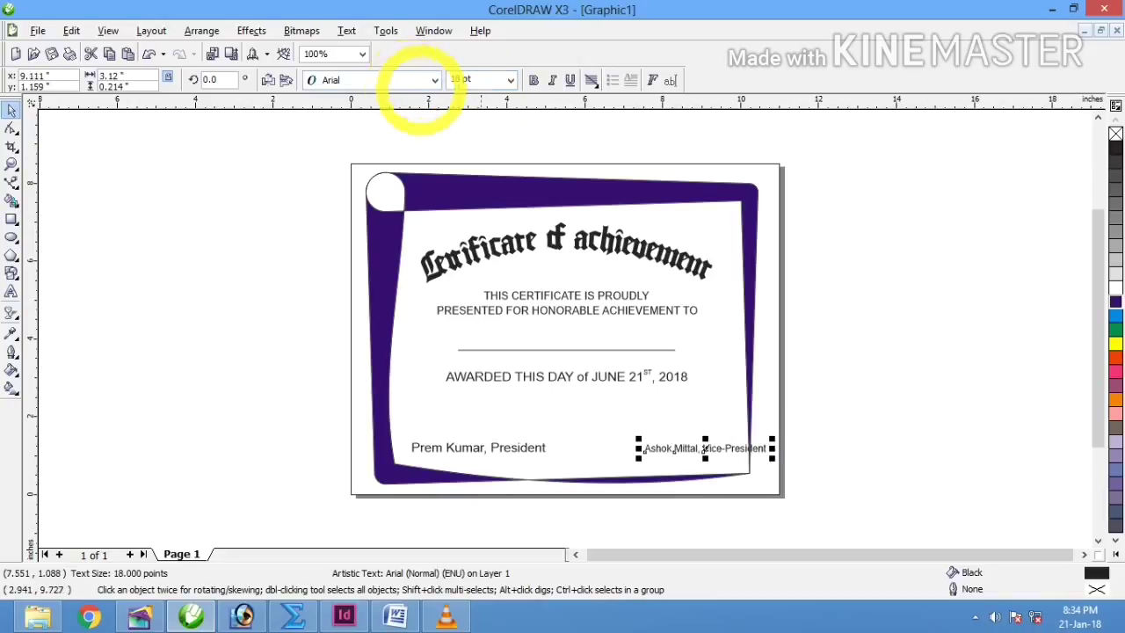
pyautogui.click(466, 448)
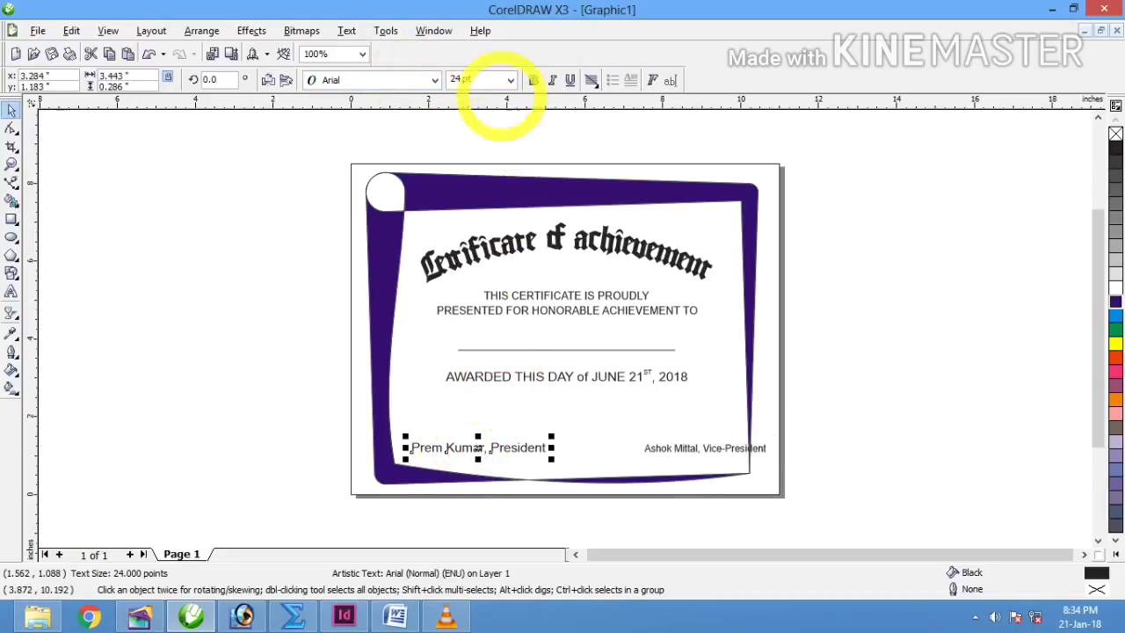
pyautogui.click(493, 80)
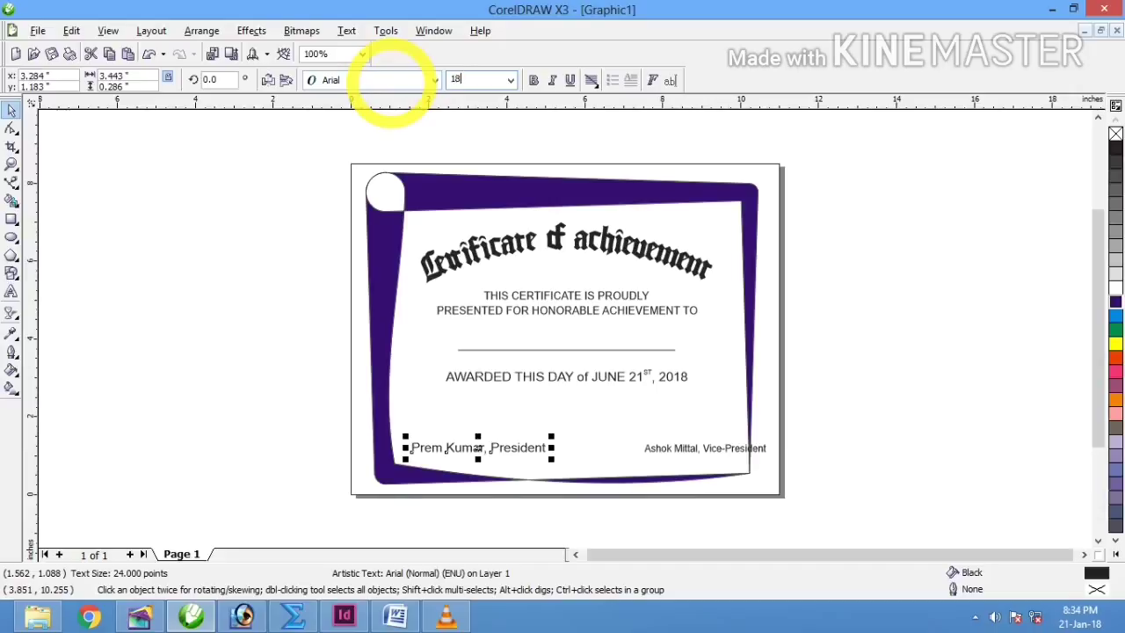
pyautogui.write('18')
pyautogui.press('Return')
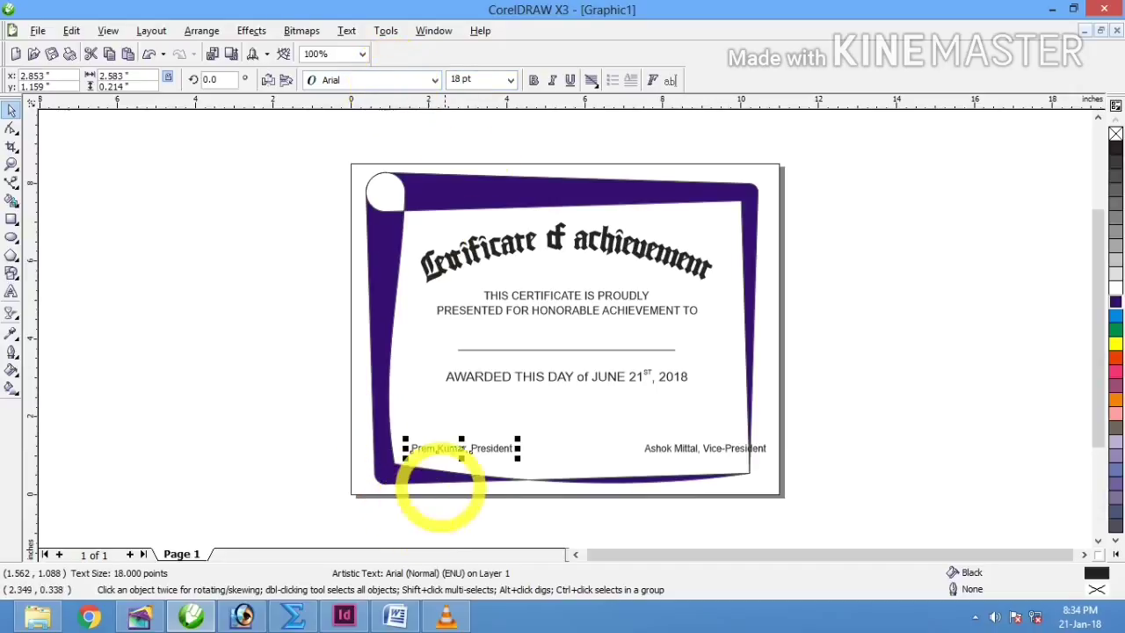
# Step: Shift the President and Vice-President lines left to sit inside the frame
pyautogui.moveTo(453, 449); pyautogui.dragTo(436, 448)
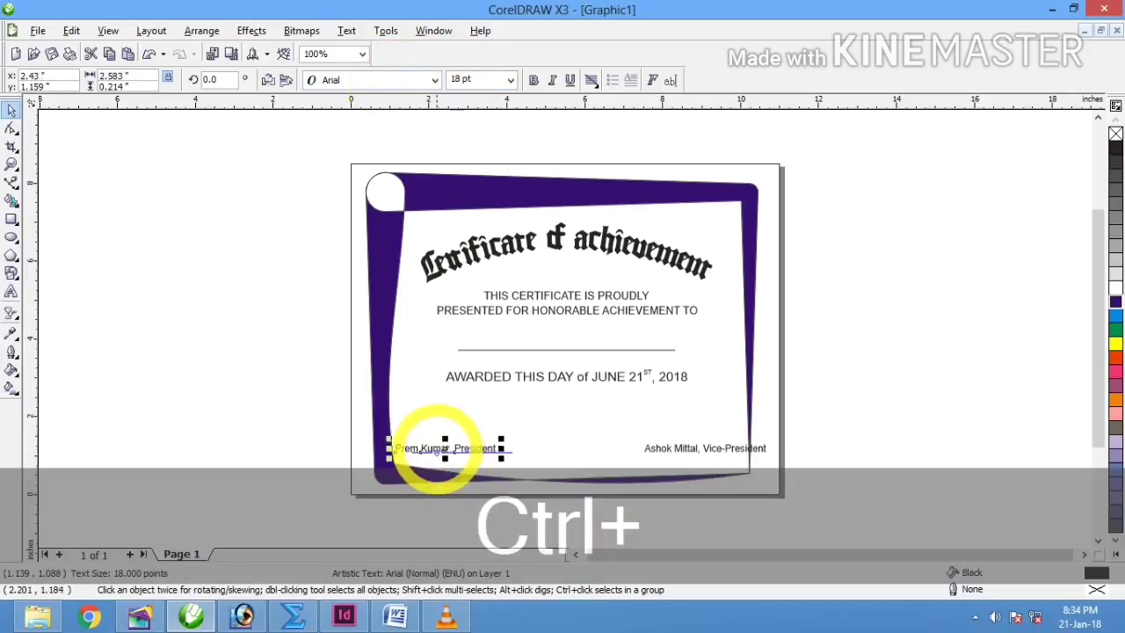
pyautogui.click(686, 451)
pyautogui.moveTo(686, 451); pyautogui.dragTo(661, 456)
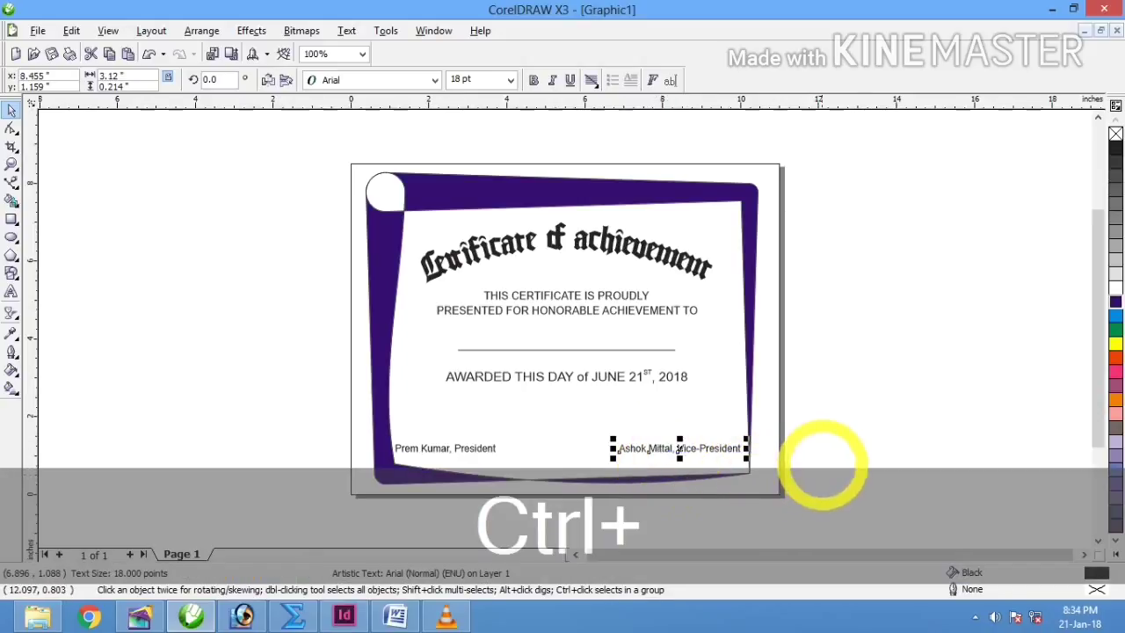
# Step: Make both the Vice-President and President signature lines bold
pyautogui.click(534, 80)
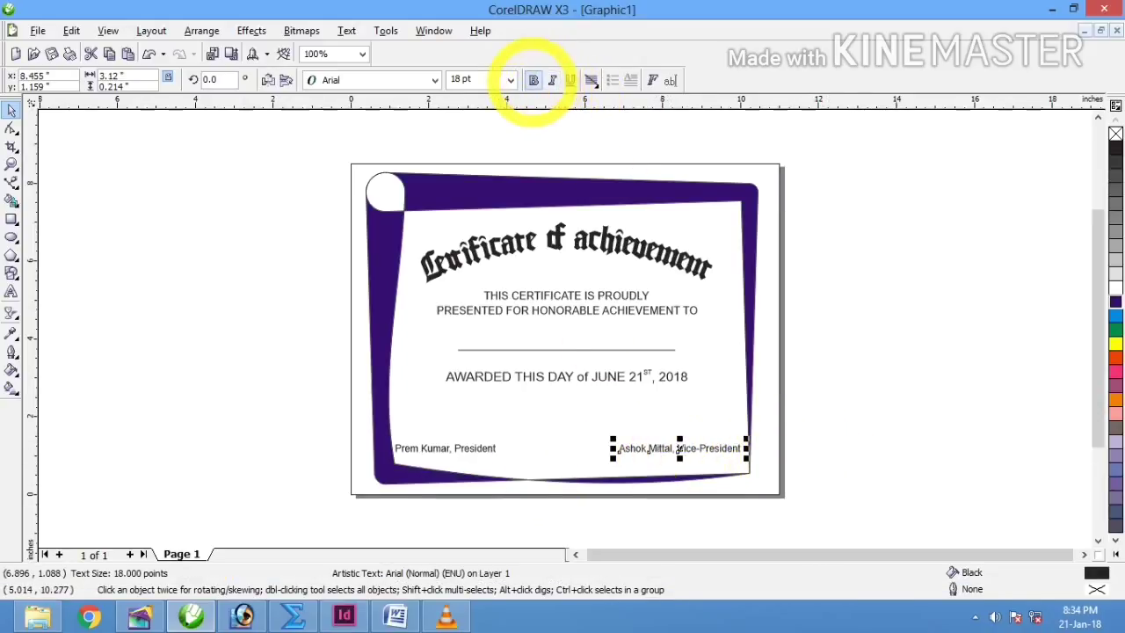
pyautogui.click(431, 442)
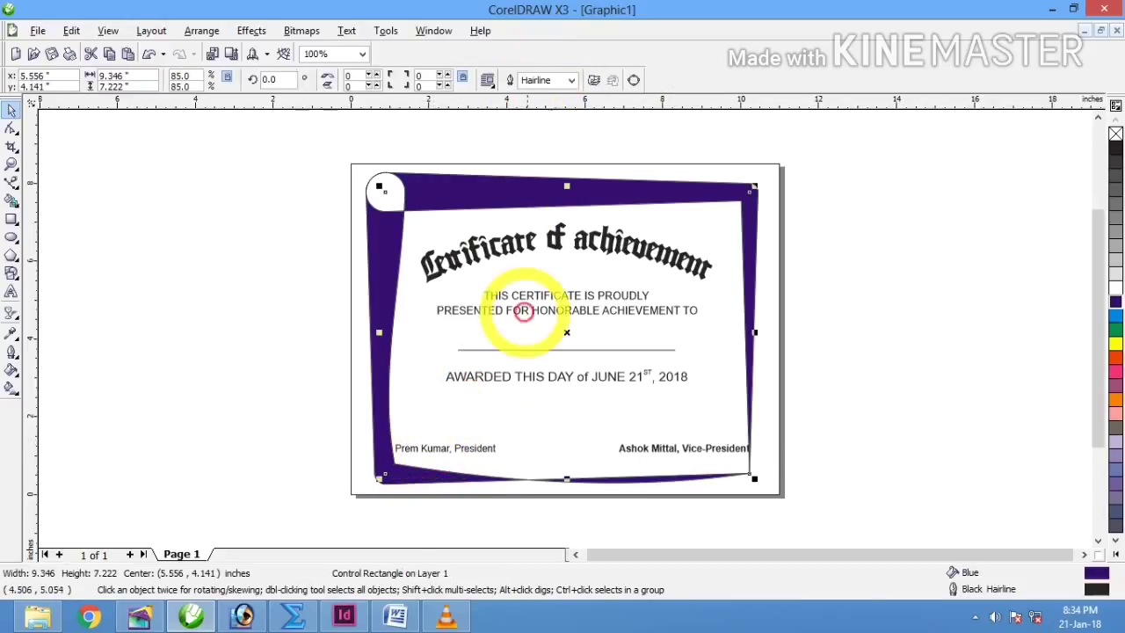
pyautogui.click(466, 448)
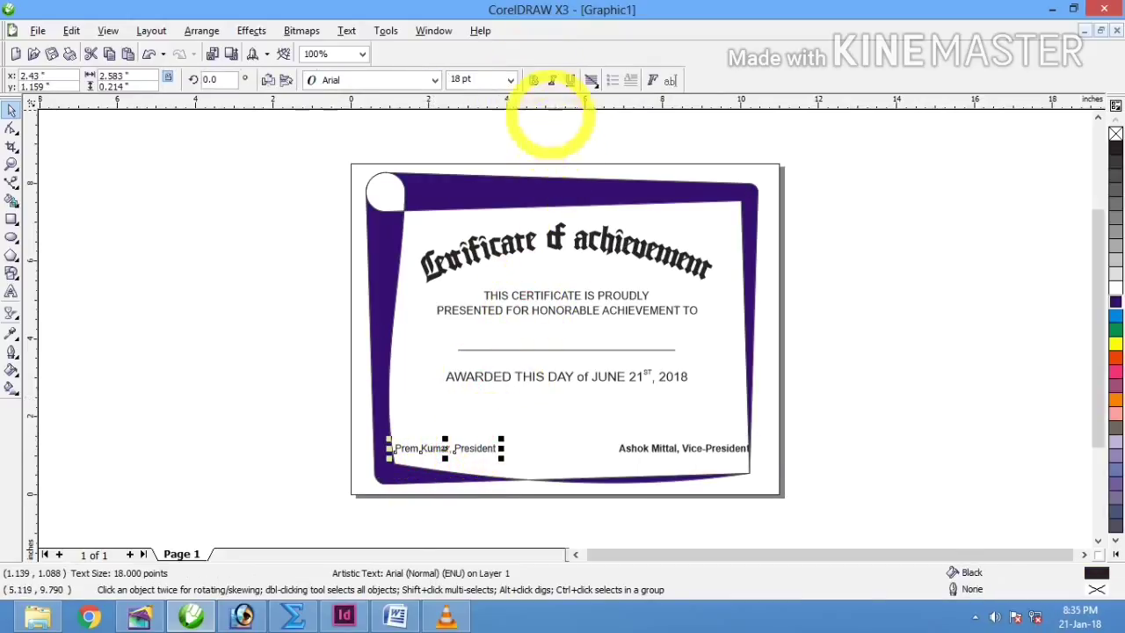
pyautogui.click(533, 80)
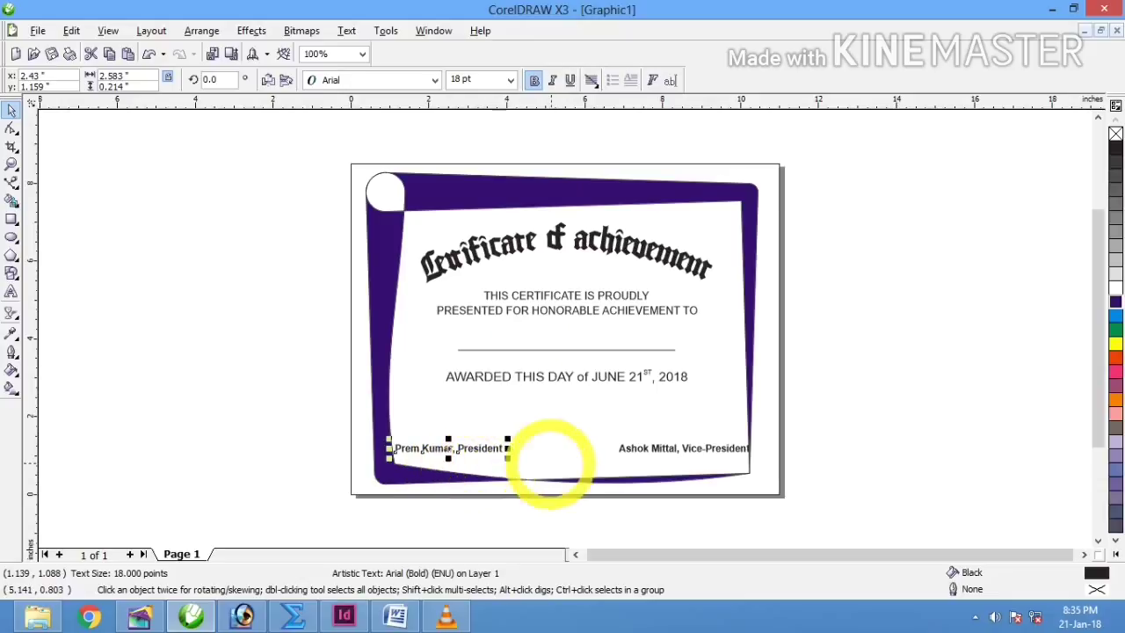
pyautogui.click(753, 549)
# Step: Nudge the Vice-President line left, then lower both signature lines slightly
pyautogui.click(670, 449)
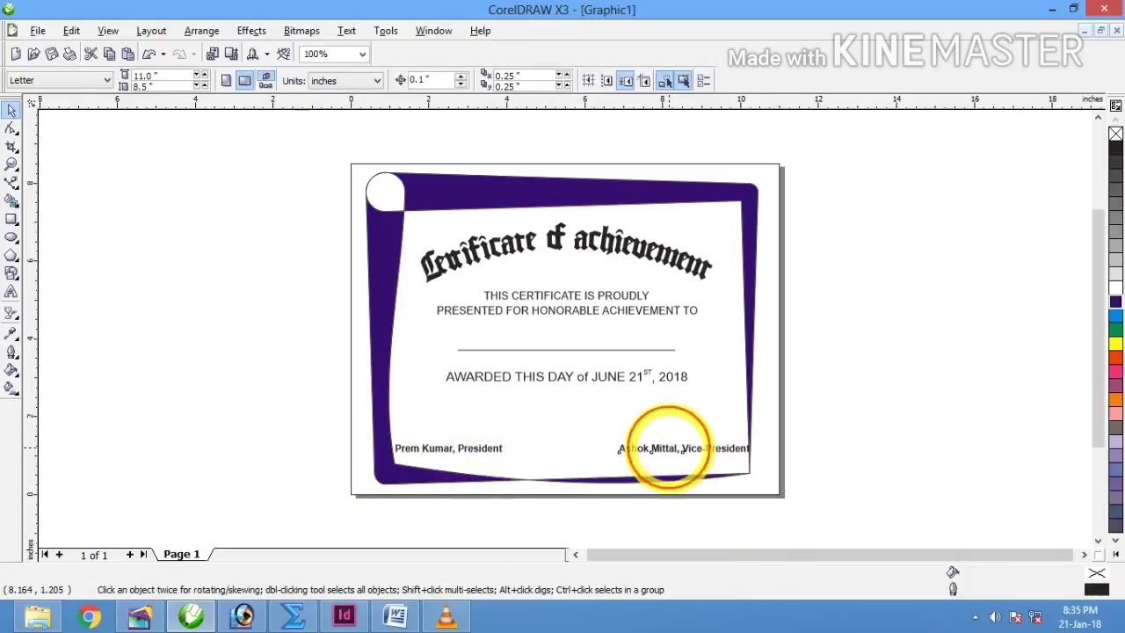
pyautogui.moveTo(666, 450); pyautogui.dragTo(656, 451)
pyautogui.keyDown('shift'); pyautogui.click(490, 450); pyautogui.keyUp('shift')
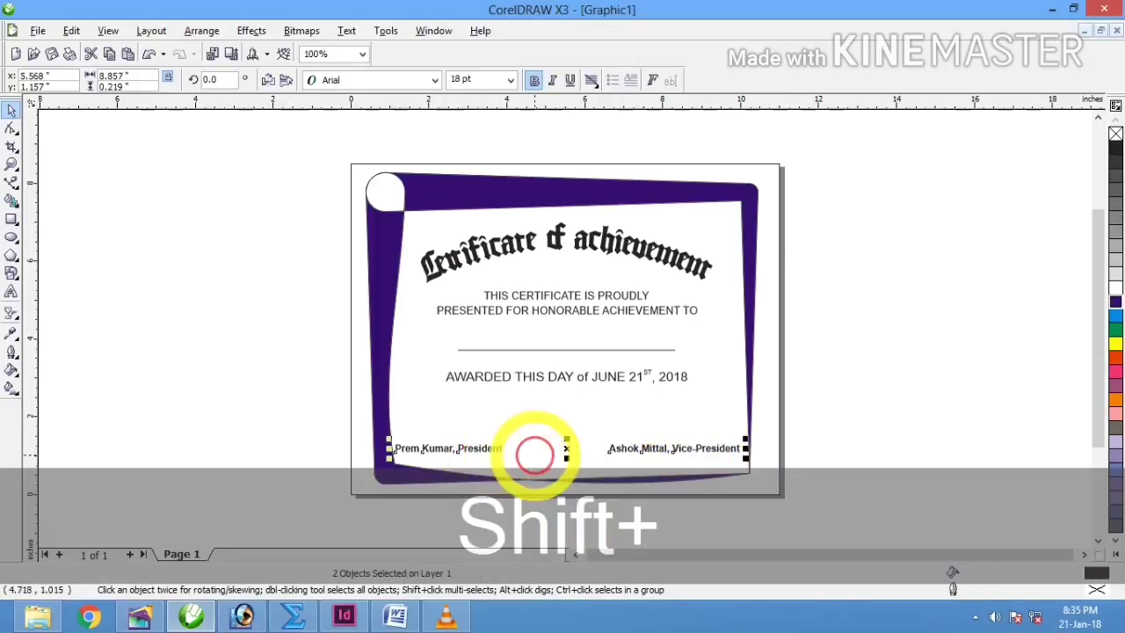
pyautogui.moveTo(567, 448); pyautogui.dragTo(566, 454)
pyautogui.click(882, 400)
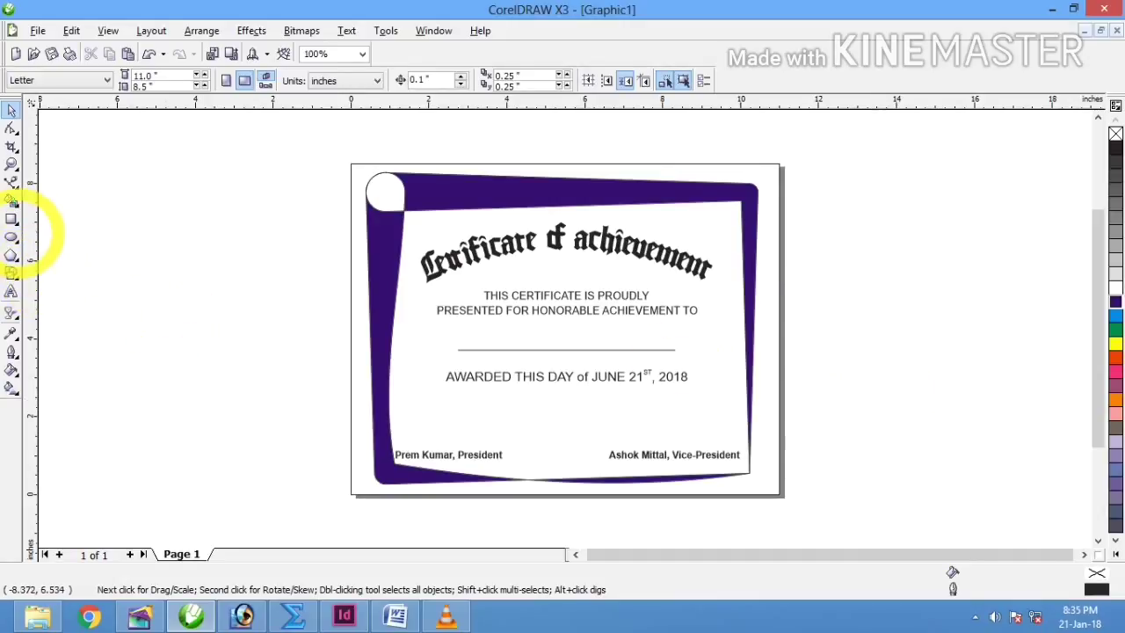
# Step: Draw a 2.855-inch circle with the Ellipse tool on the canvas left of the page
pyautogui.click(12, 237)
pyautogui.moveTo(142, 255); pyautogui.dragTo(263, 376)
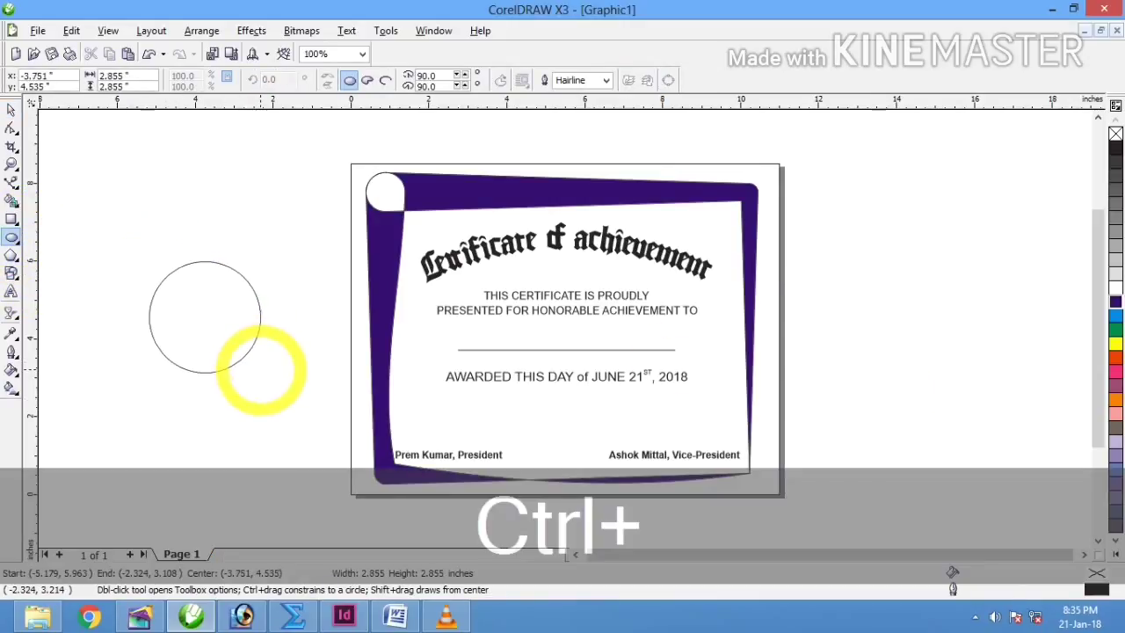
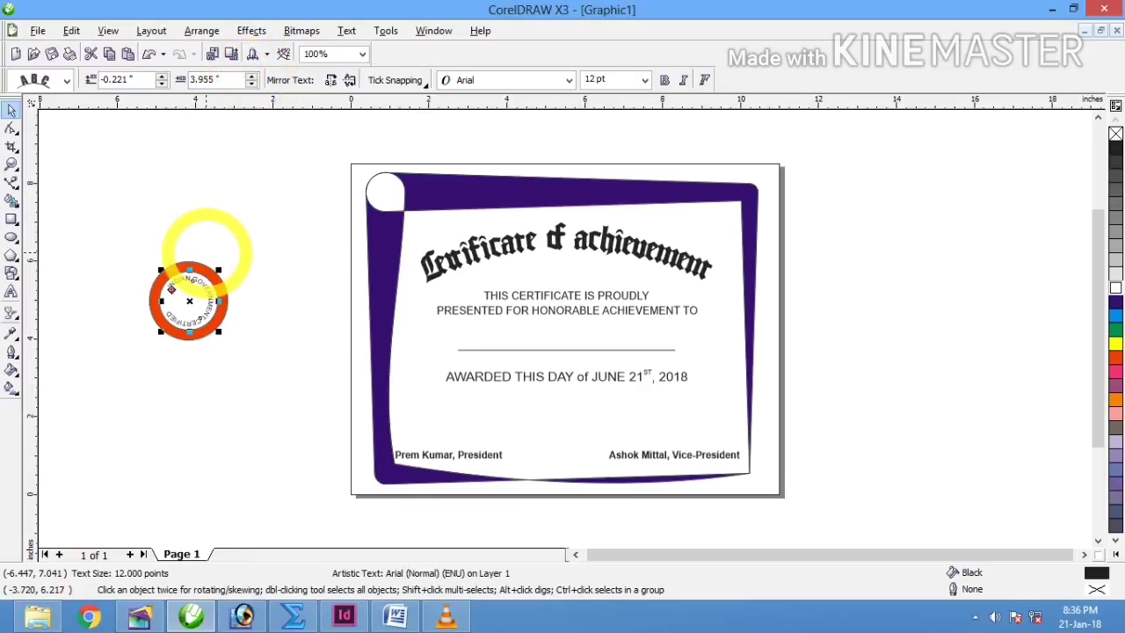
# Step: Zoom in on the seal with a marquee drawn around it
pyautogui.press('z')
pyautogui.moveTo(144, 256); pyautogui.dragTo(250, 347)
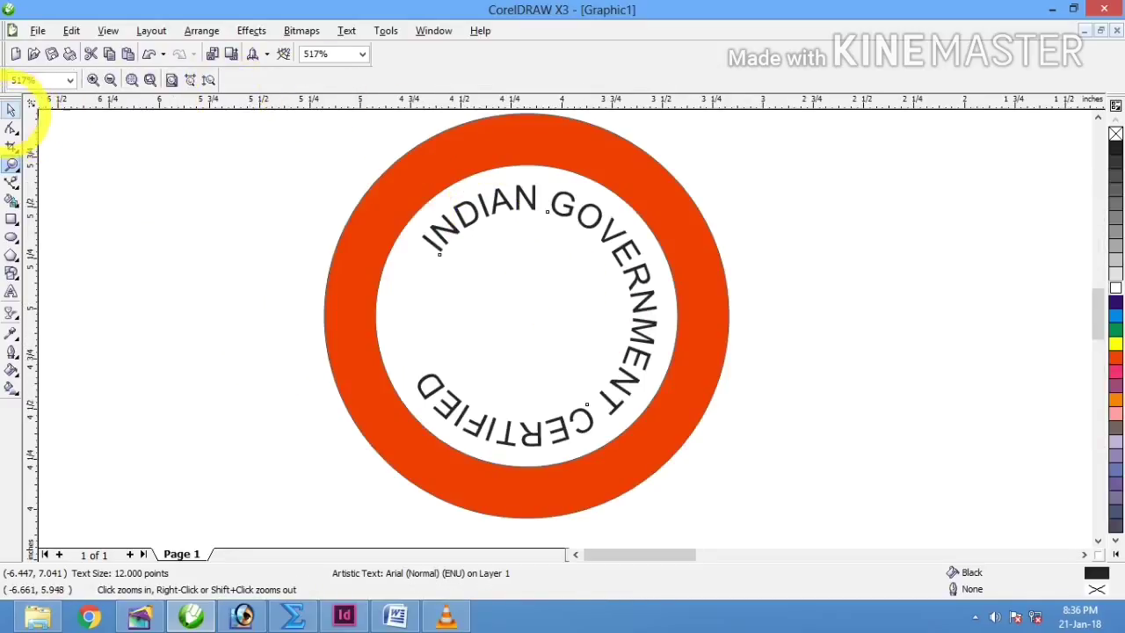
pyautogui.click(11, 109)
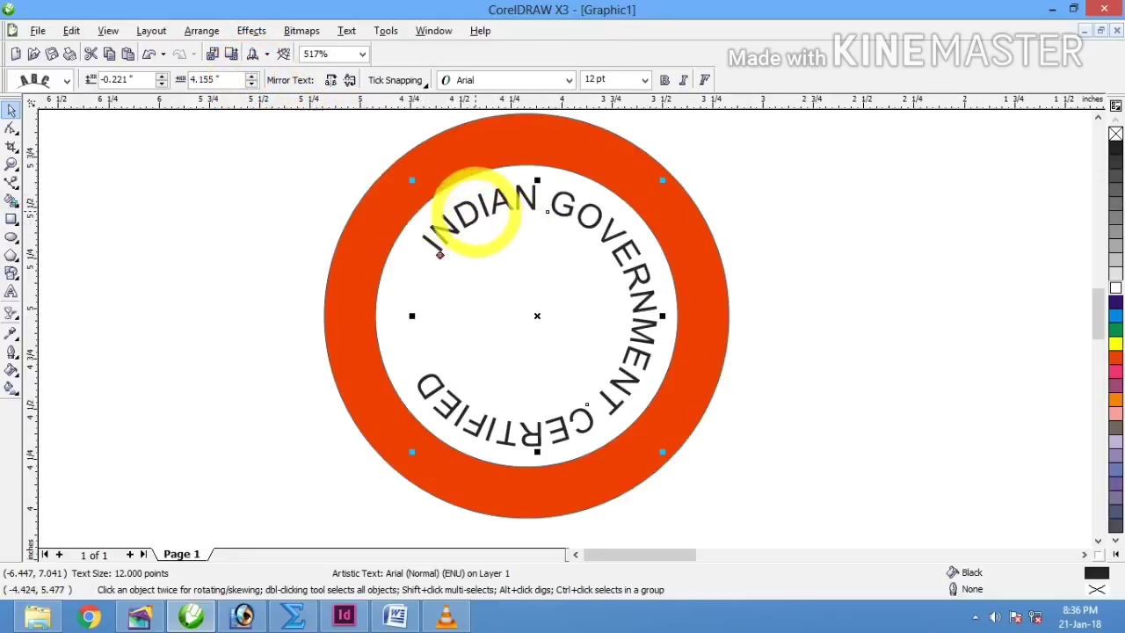
pyautogui.click(476, 210)
pyautogui.moveTo(412, 180); pyautogui.dragTo(449, 376)
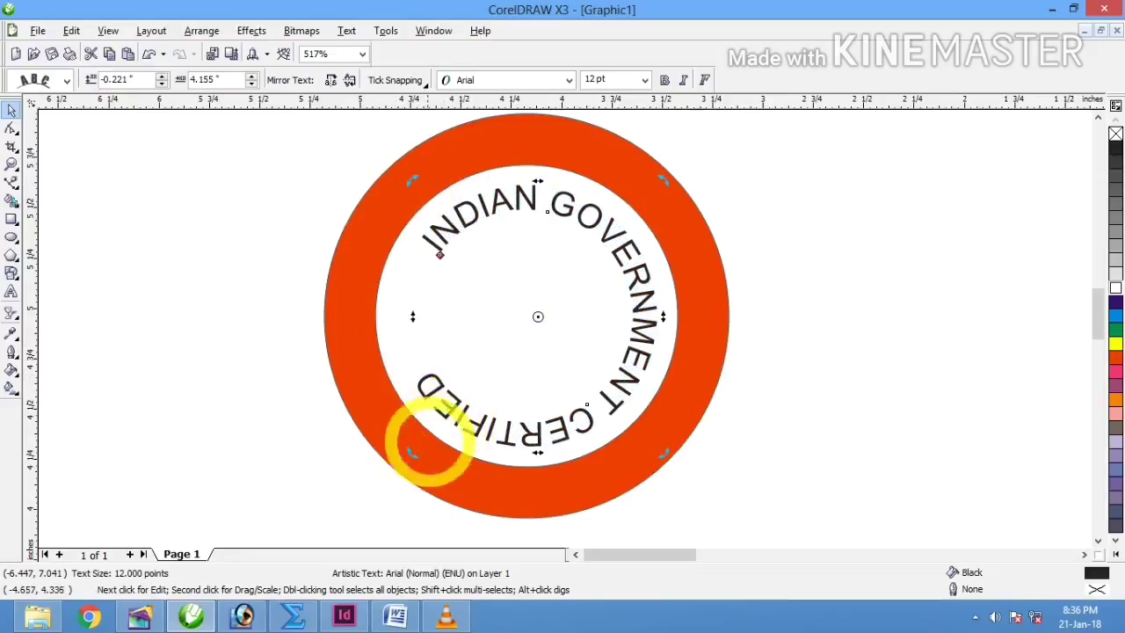
pyautogui.moveTo(413, 451); pyautogui.dragTo(484, 486)
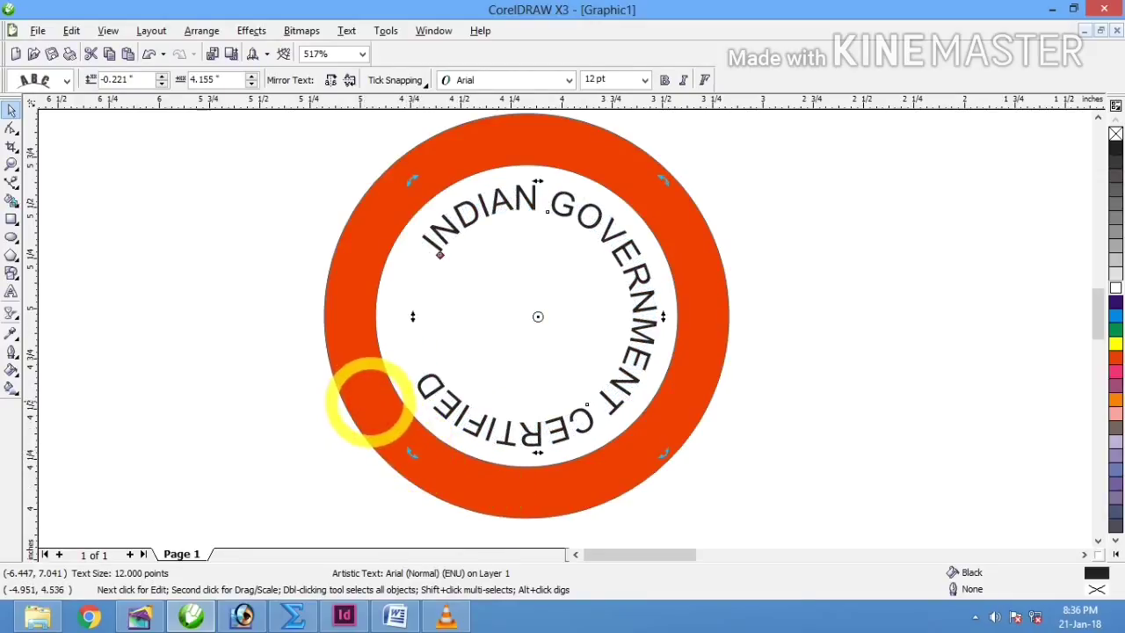
pyautogui.click(162, 76)
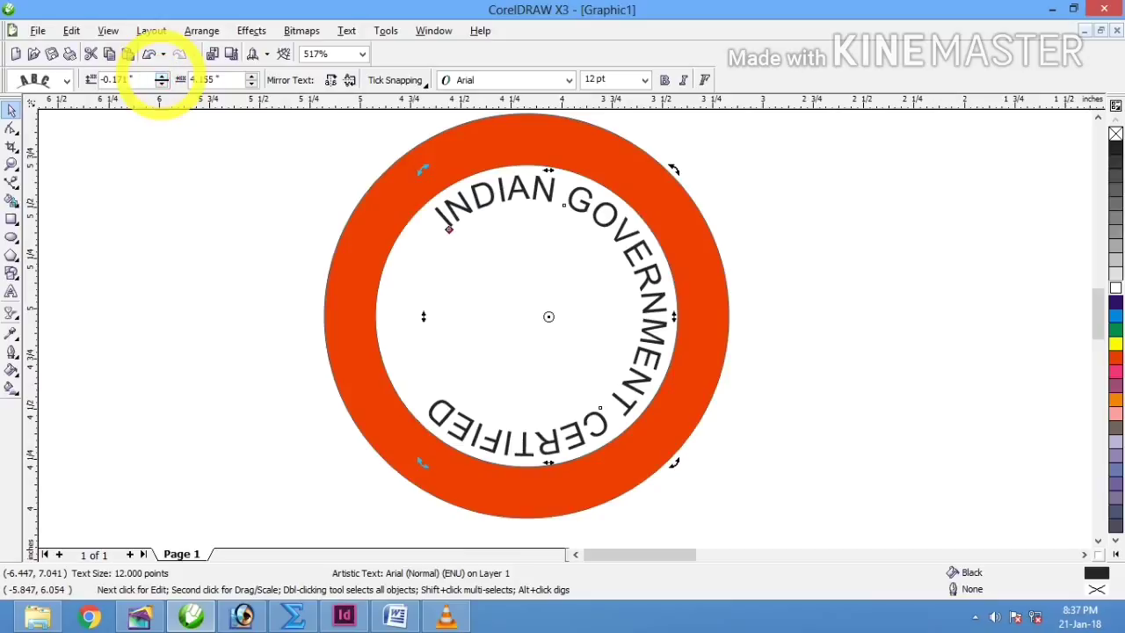
pyautogui.click(162, 76)
pyautogui.click(162, 83)
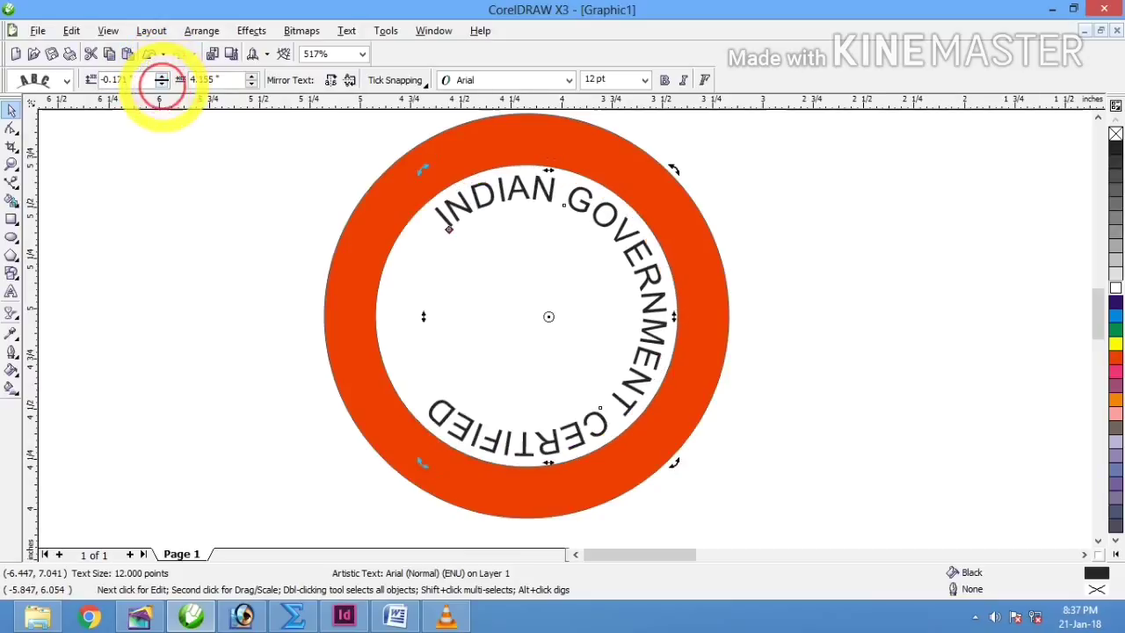
pyautogui.click(162, 84)
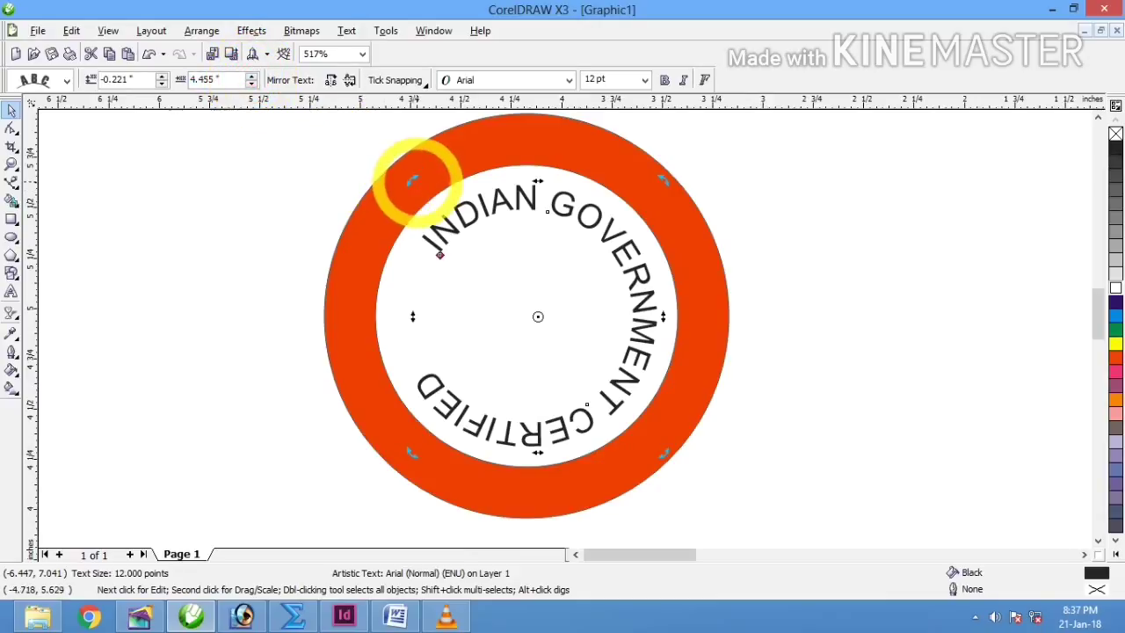
pyautogui.moveTo(415, 181); pyautogui.dragTo(384, 243)
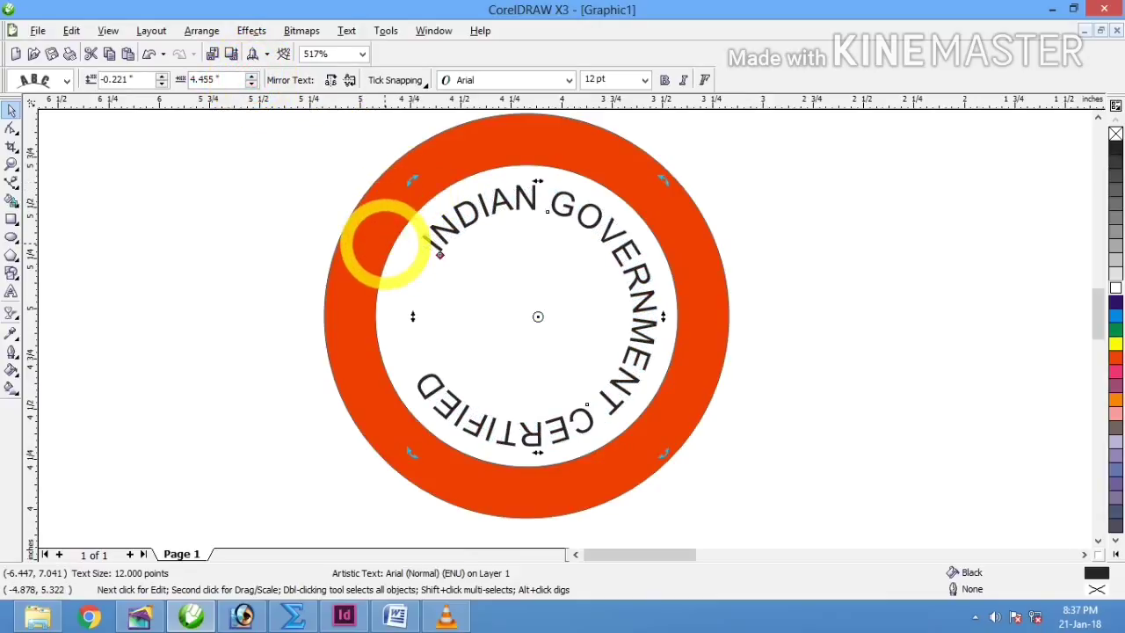
pyautogui.doubleClick(491, 207)
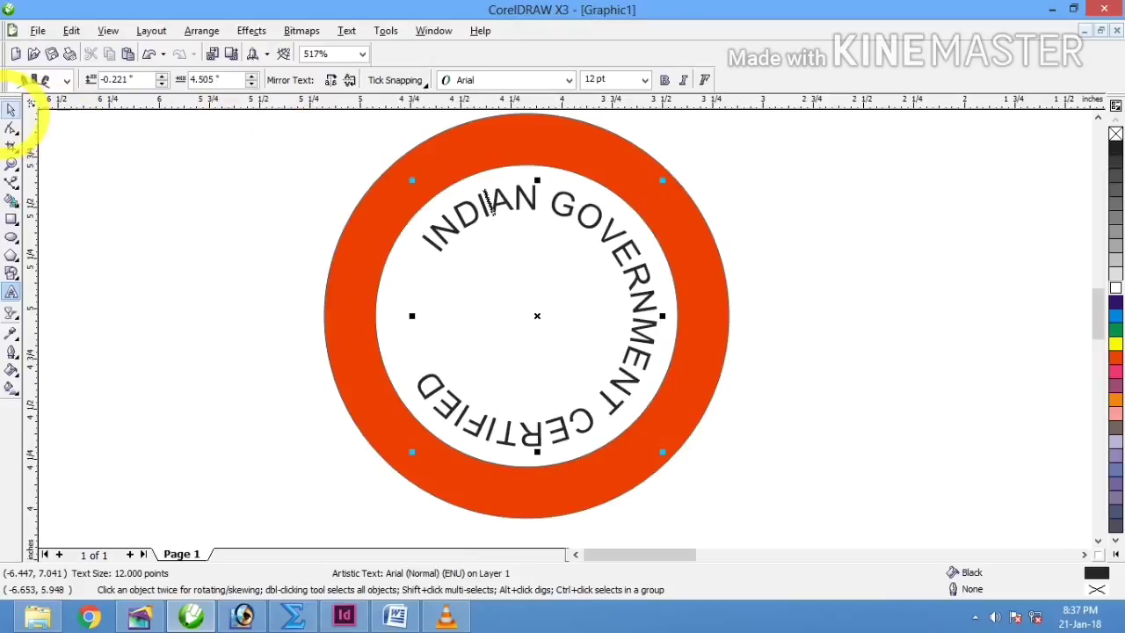
pyautogui.click(11, 110)
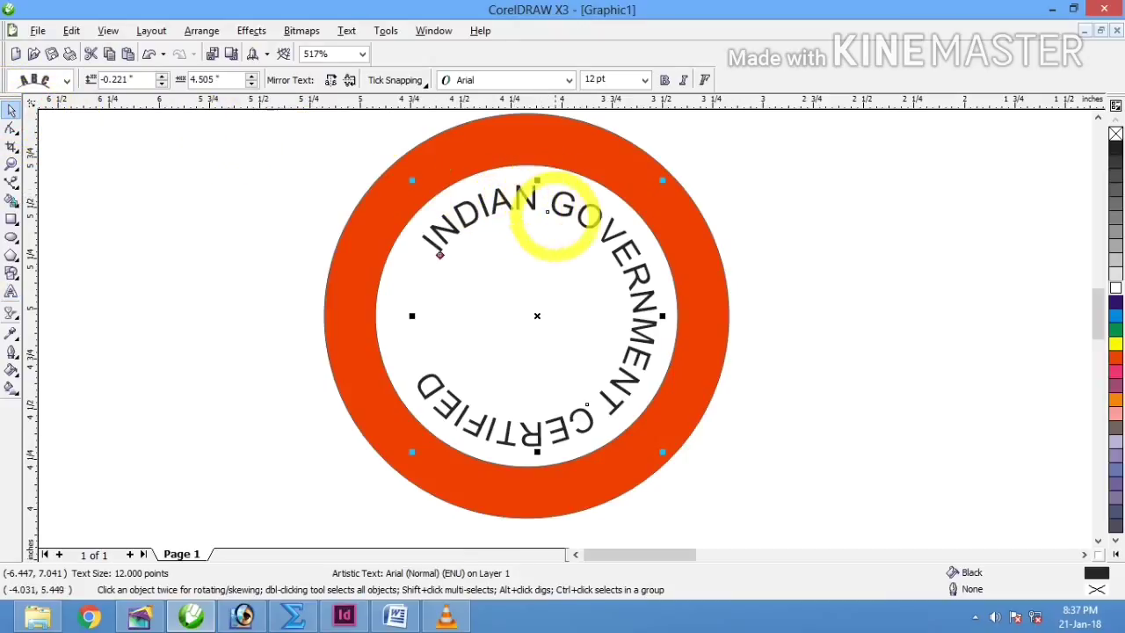
# Step: Rotate the seal's text circle about 89.9° so GOVERNMENT arches centred across the top
pyautogui.click(580, 208)
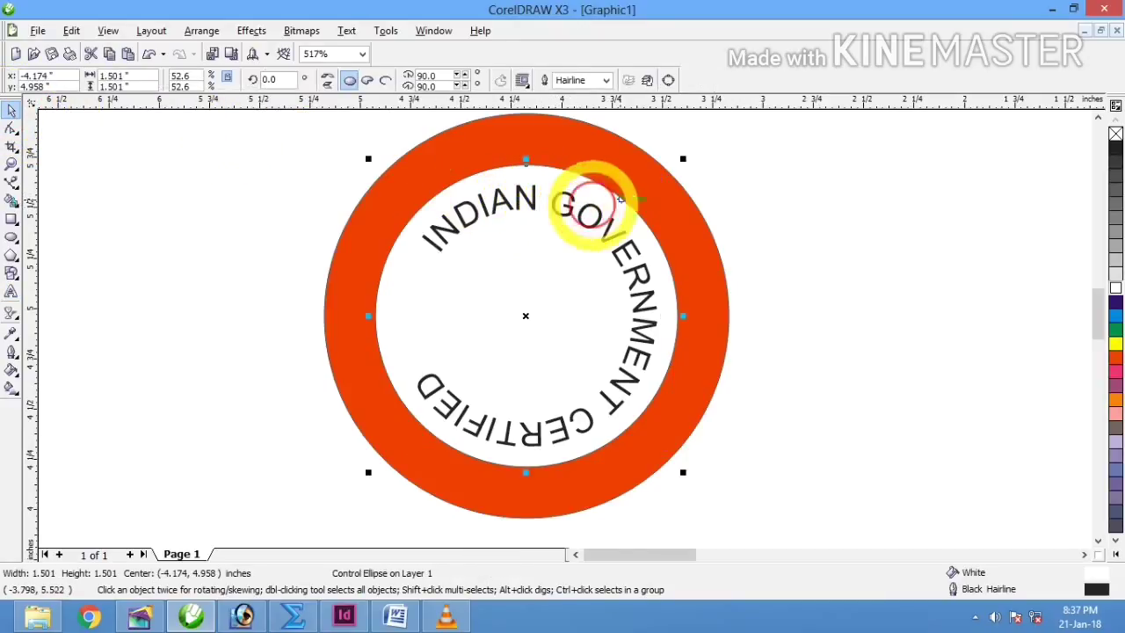
pyautogui.click(526, 317)
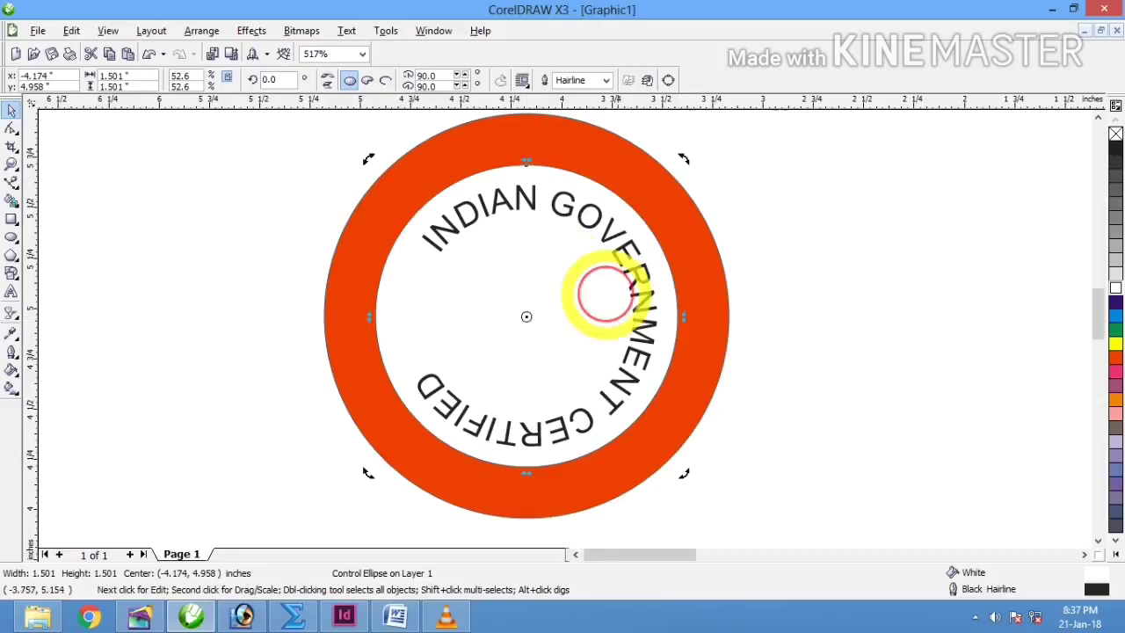
pyautogui.moveTo(683, 151); pyautogui.dragTo(712, 269)
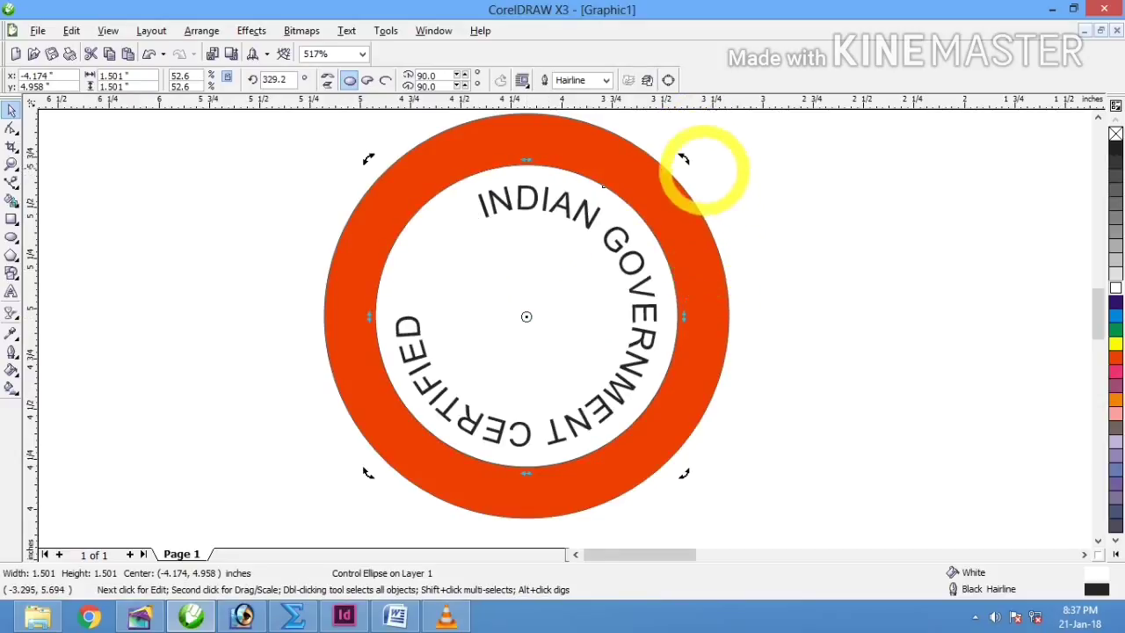
pyautogui.moveTo(683, 156); pyautogui.dragTo(696, 279)
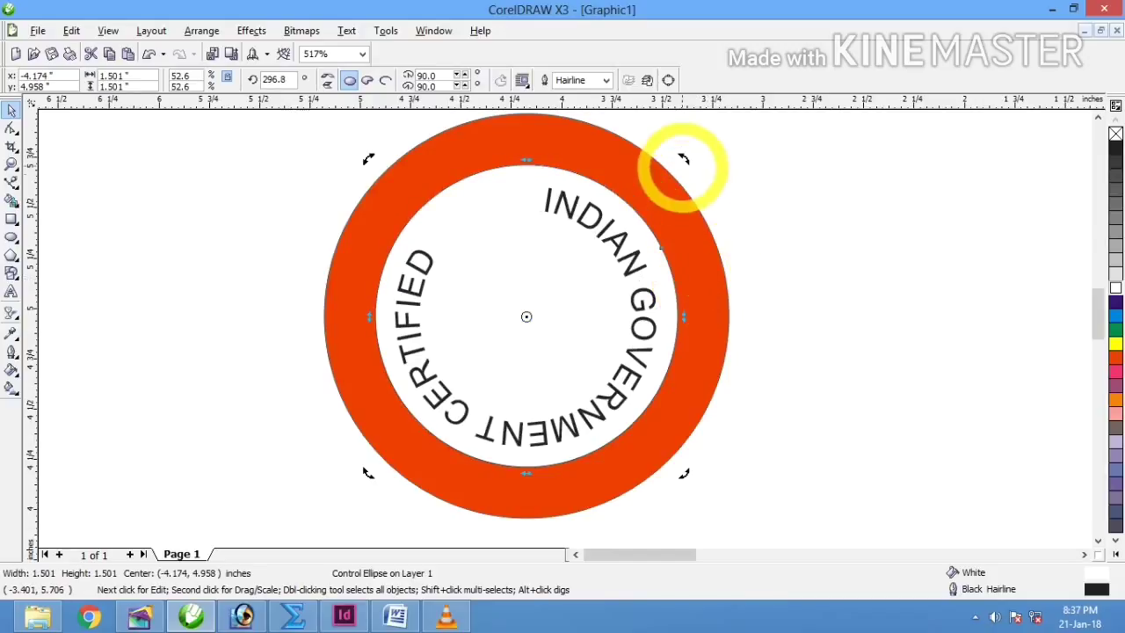
pyautogui.moveTo(677, 166); pyautogui.dragTo(648, 350)
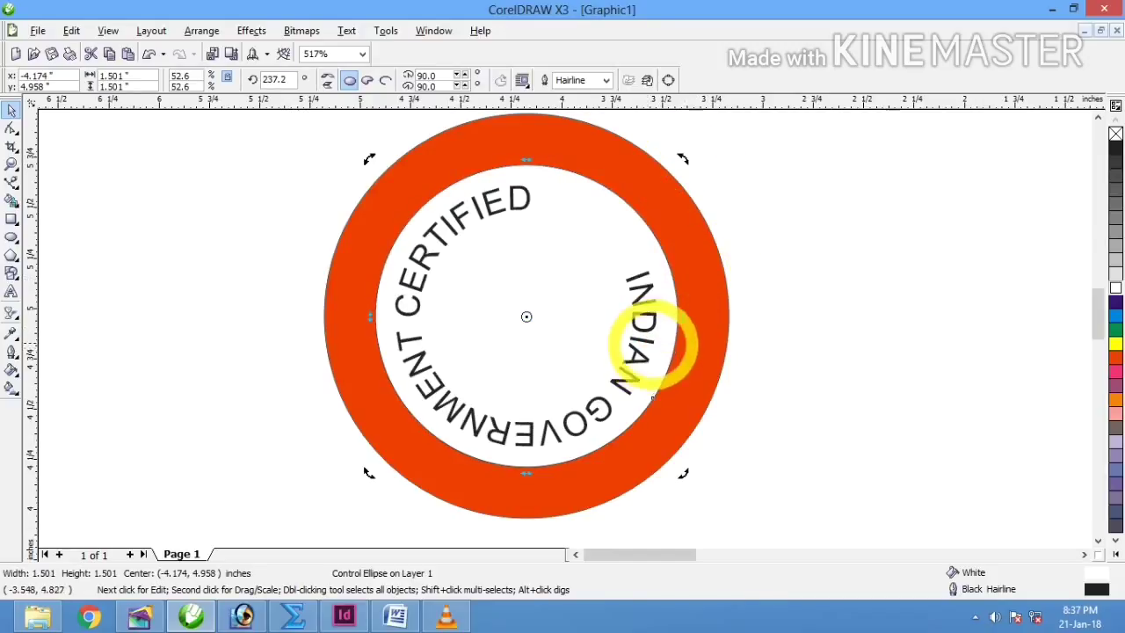
pyautogui.moveTo(684, 165); pyautogui.dragTo(613, 360)
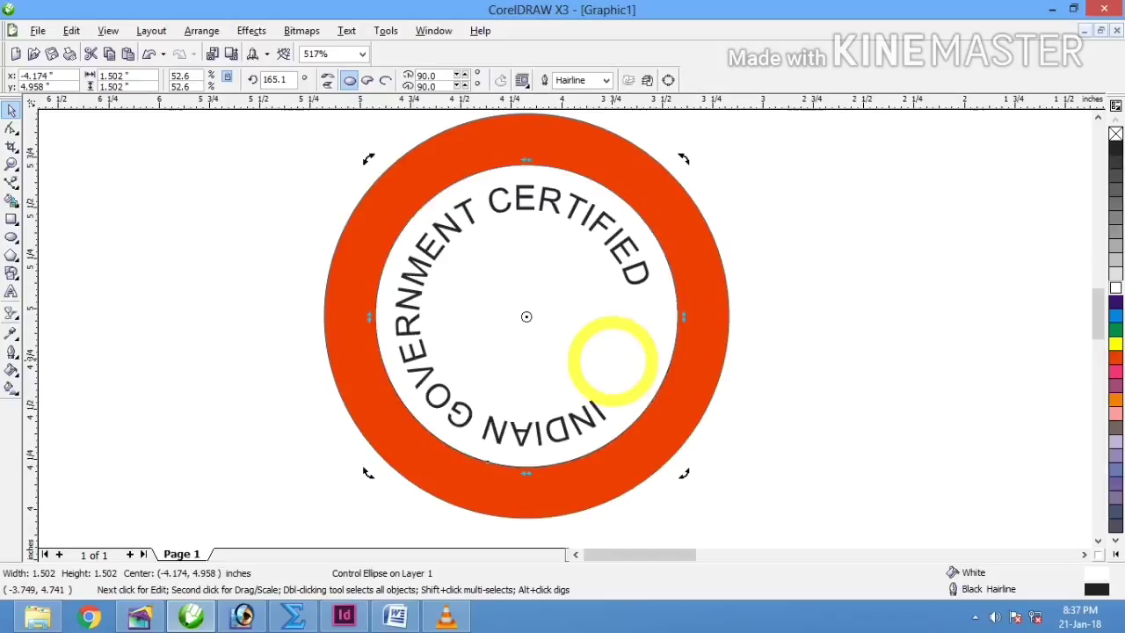
pyautogui.moveTo(689, 163); pyautogui.dragTo(691, 301)
pyautogui.moveTo(686, 161); pyautogui.dragTo(707, 259)
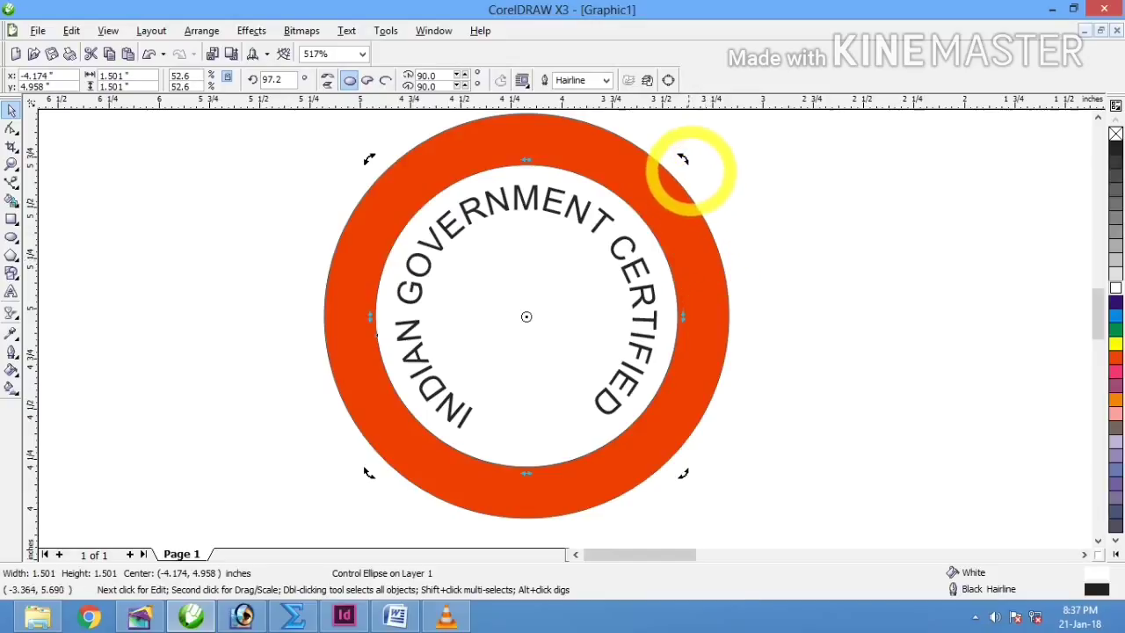
pyautogui.moveTo(683, 158); pyautogui.dragTo(698, 184)
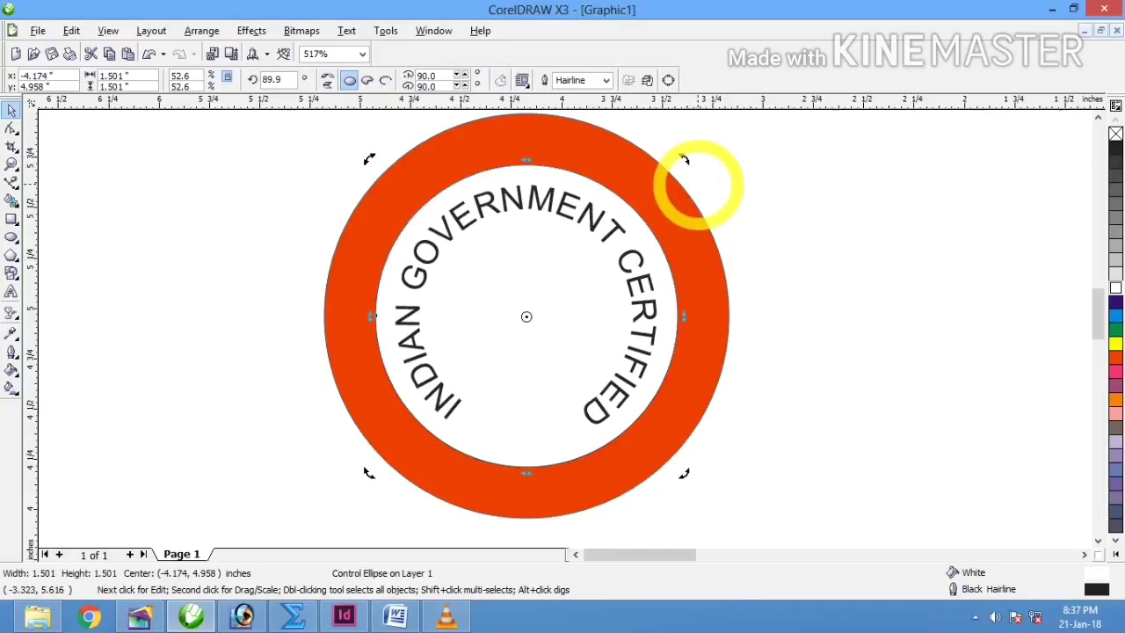
pyautogui.click(834, 275)
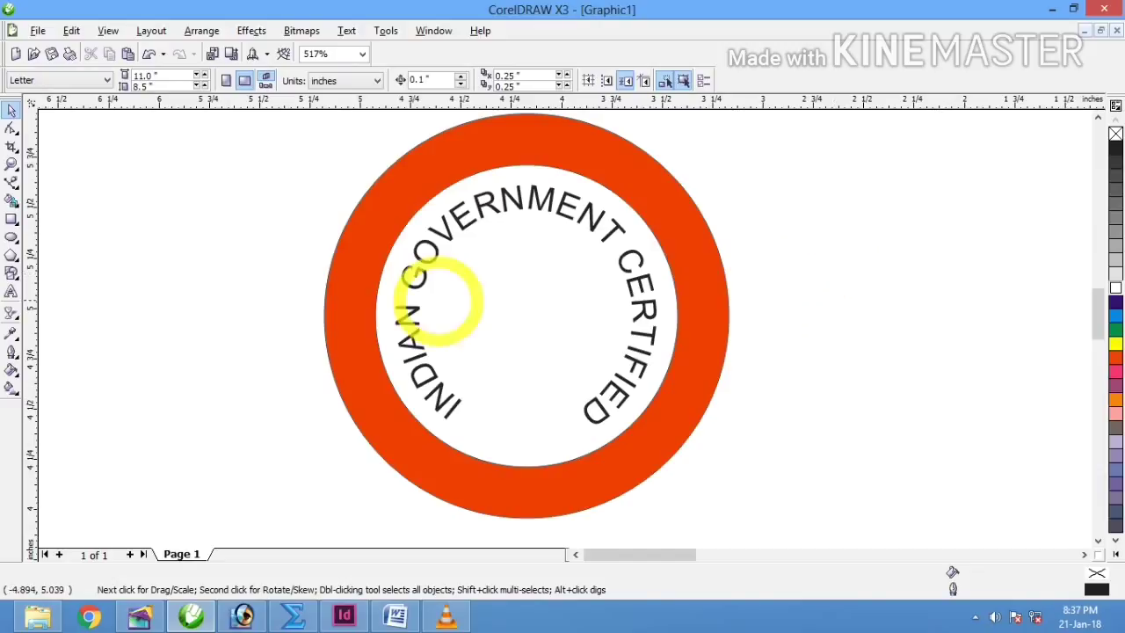
# Step: Draw a five-pointed star below the seal text and centre it horizontally in the circle
pyautogui.click(12, 237)
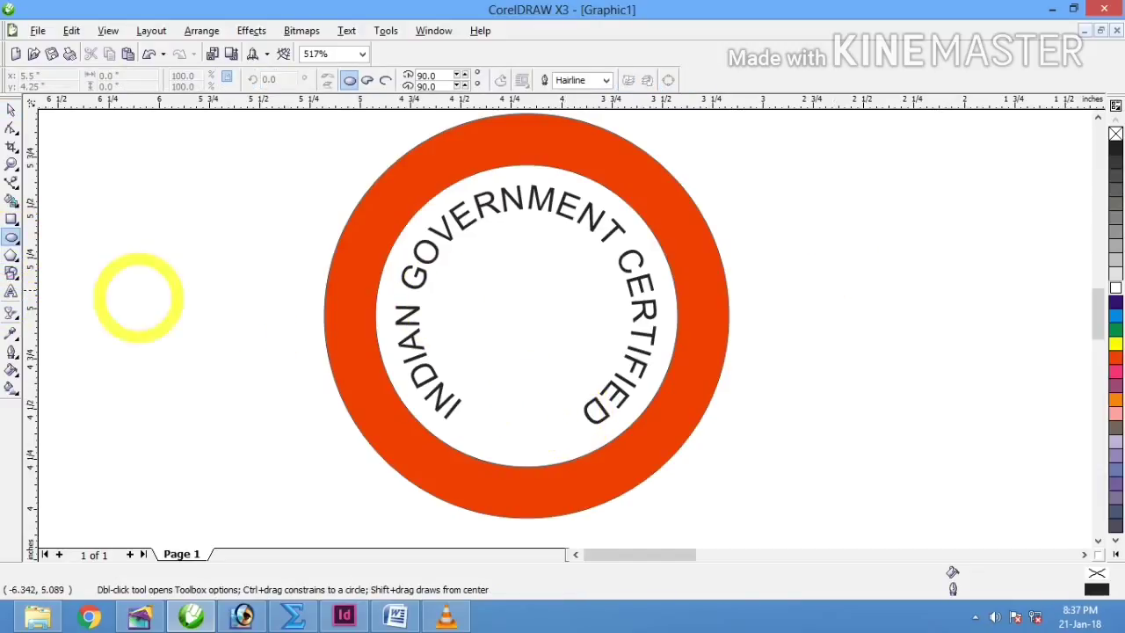
pyautogui.click(12, 255)
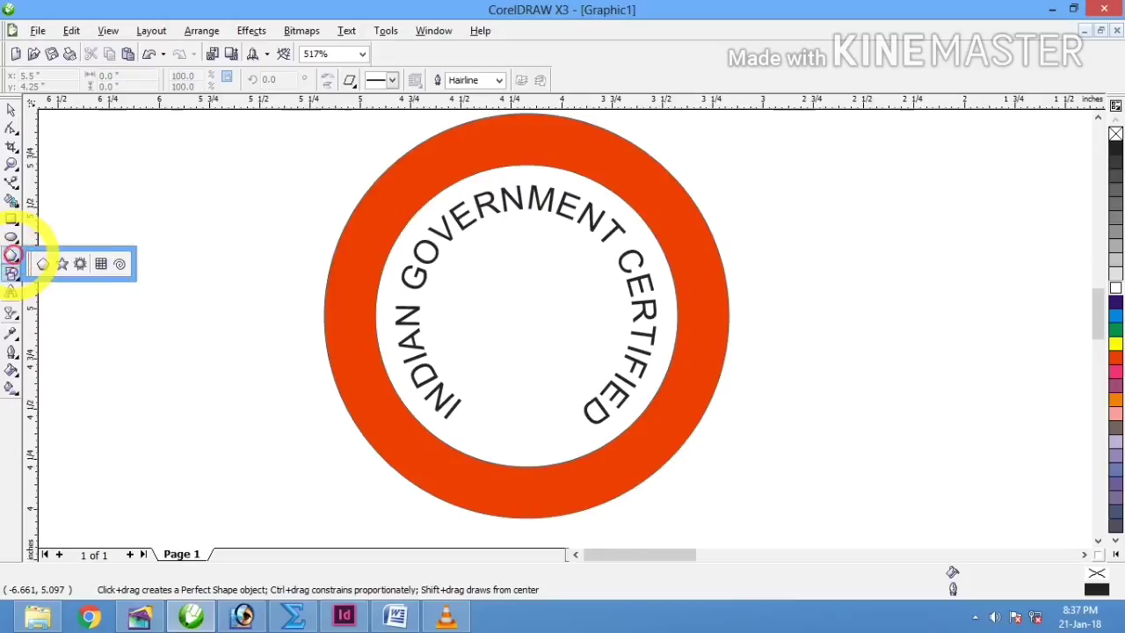
pyautogui.click(61, 264)
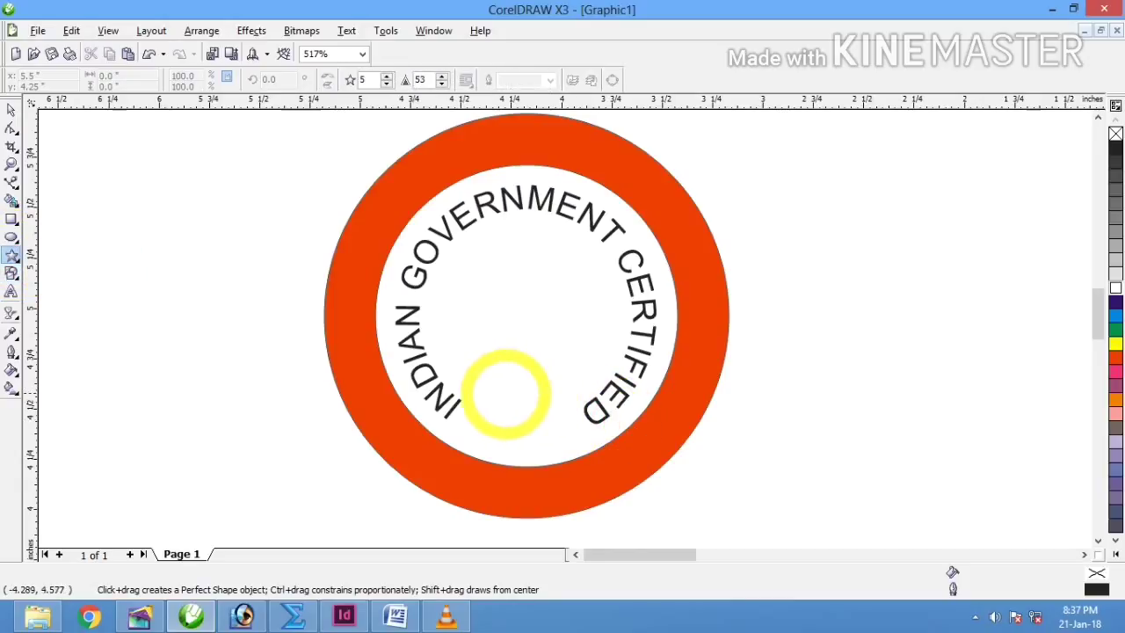
pyautogui.moveTo(503, 392); pyautogui.dragTo(562, 451)
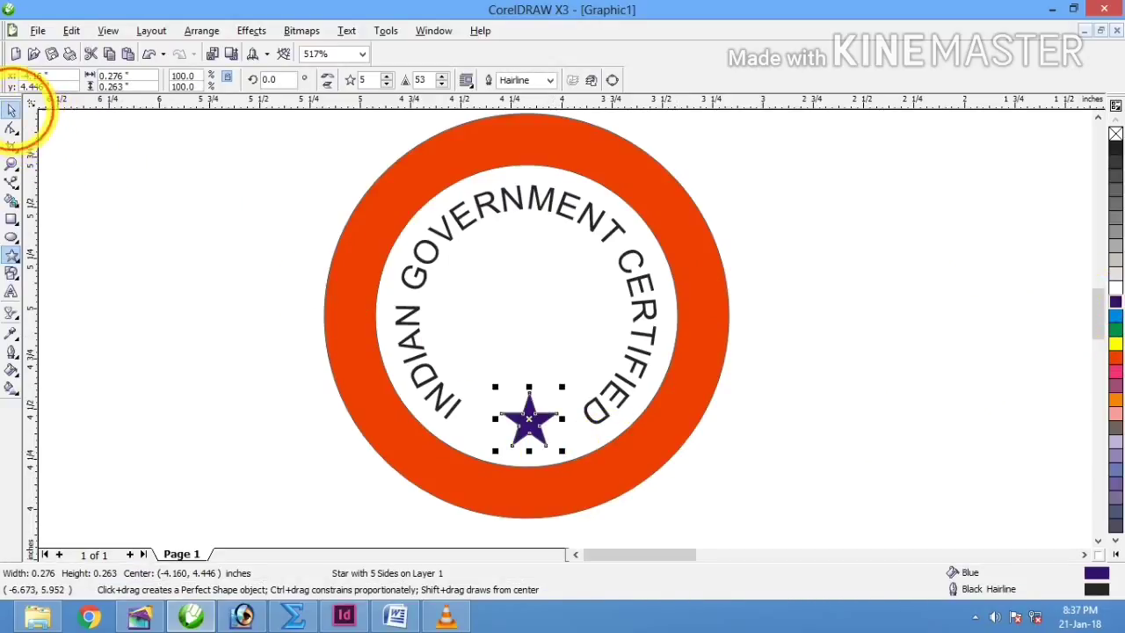
pyautogui.click(11, 109)
pyautogui.keyDown('shift'); pyautogui.click(517, 326); pyautogui.keyUp('shift')
pyautogui.press('c')
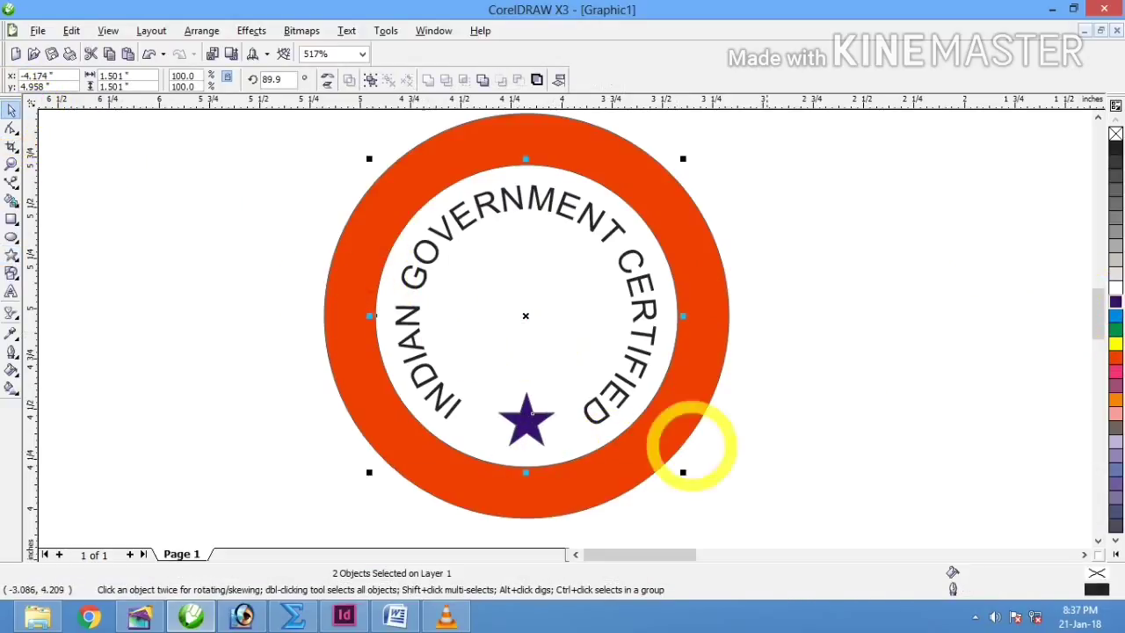
pyautogui.click(885, 491)
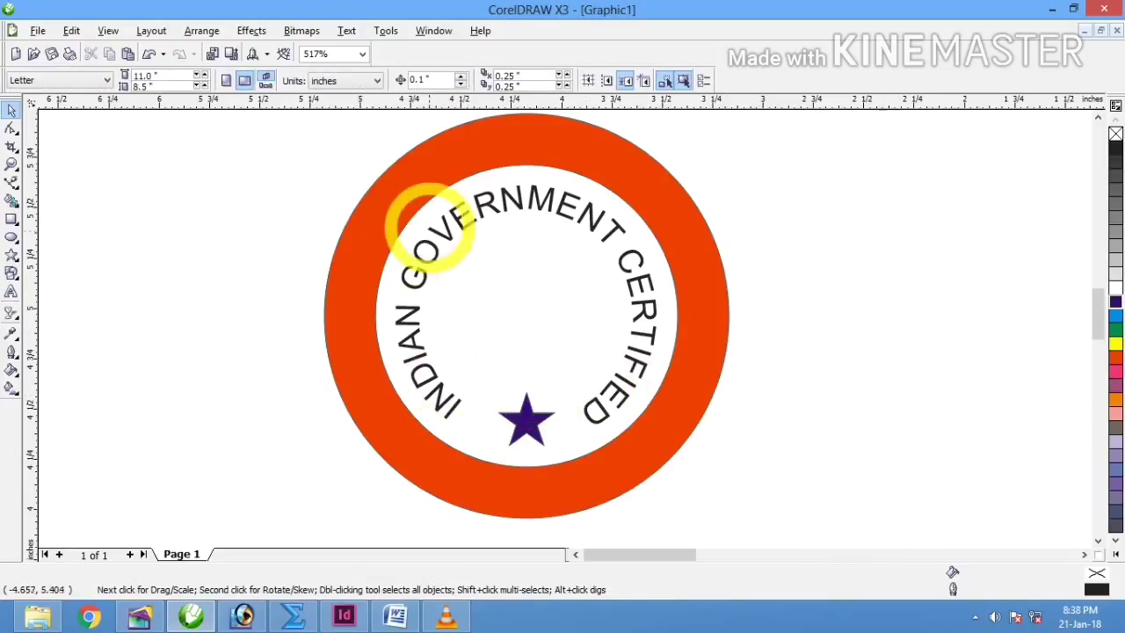
# Step: Make the curved seal text bold and zoom out to the whole certificate
pyautogui.click(470, 230)
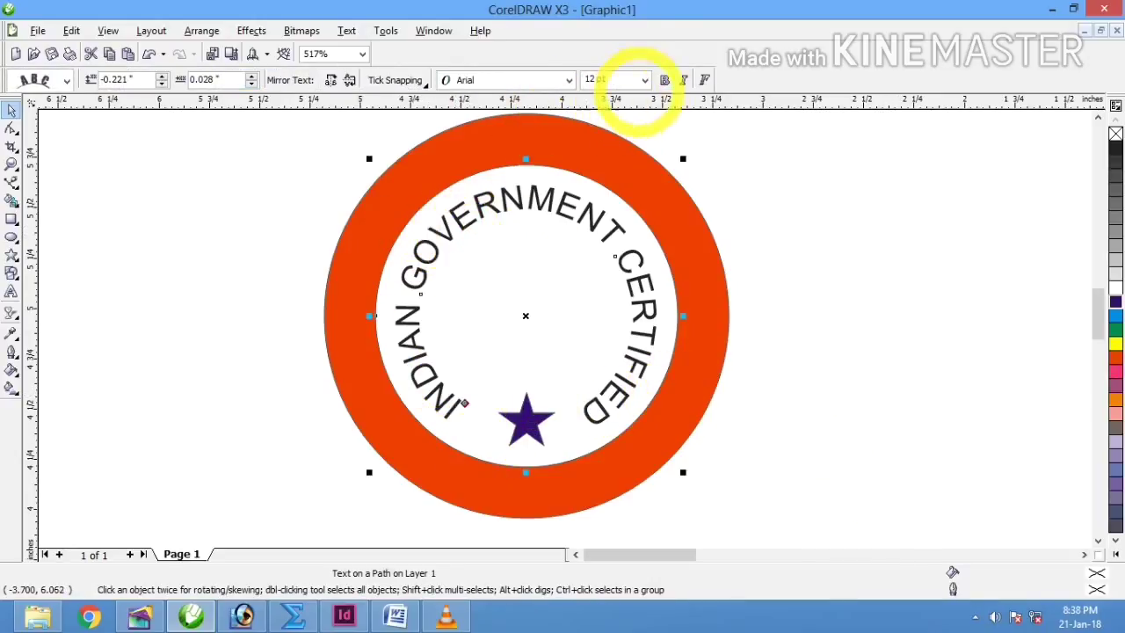
pyautogui.click(665, 80)
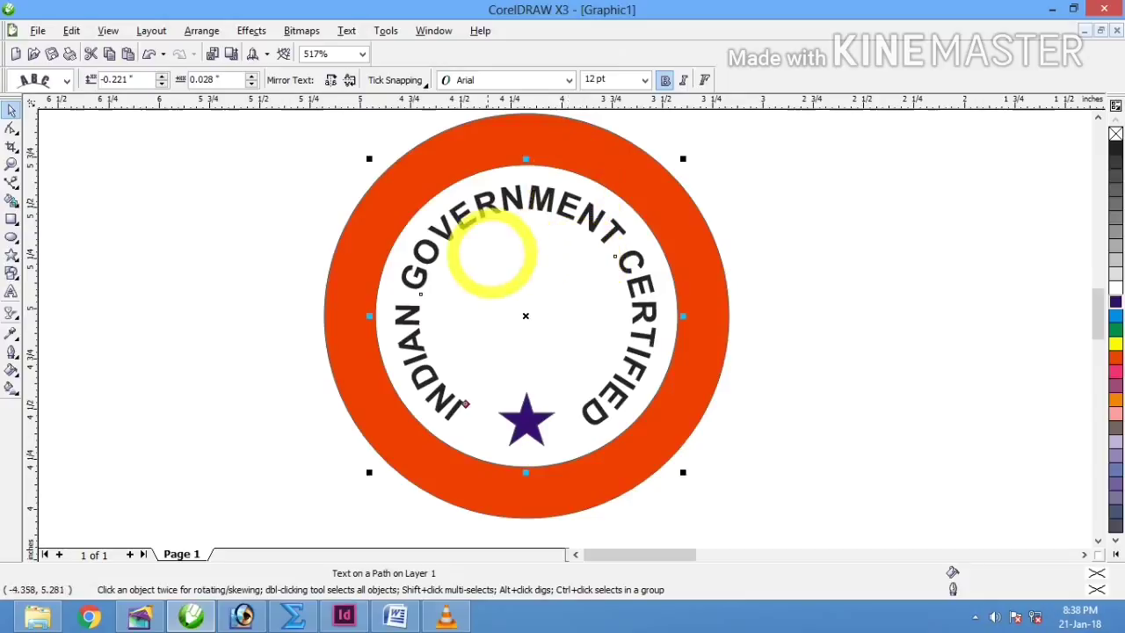
pyautogui.press('z')
pyautogui.rightClick(483, 261)
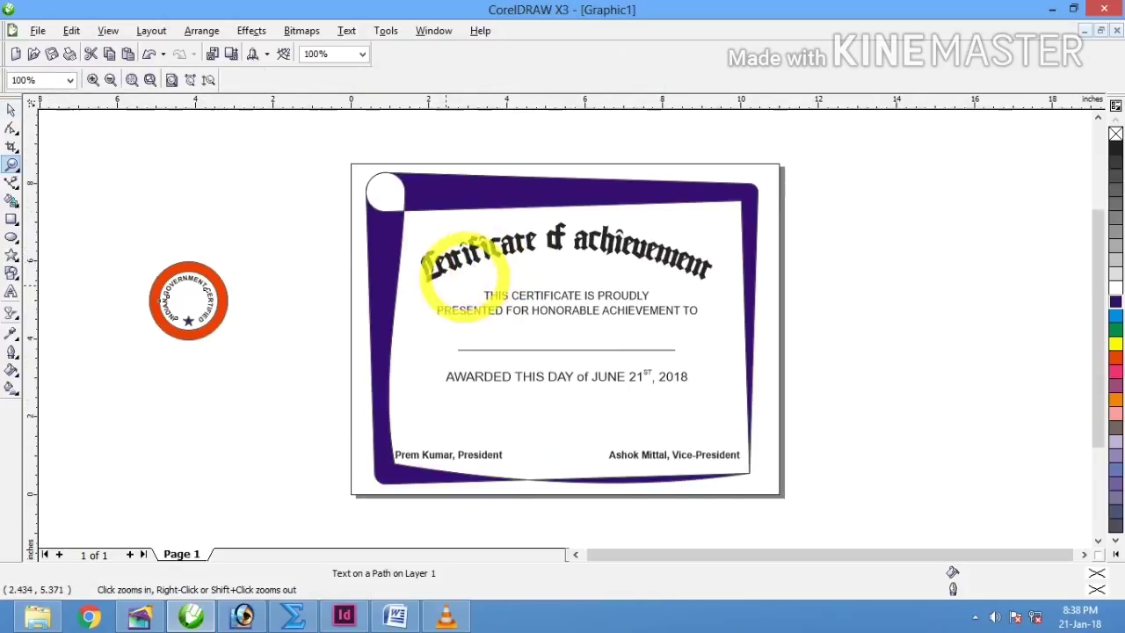
# Step: Select all seal parts, shrink them to about 1.6 inches, and move them onto the certificate bottom
pyautogui.click(12, 110)
pyautogui.moveTo(125, 218); pyautogui.dragTo(259, 414)
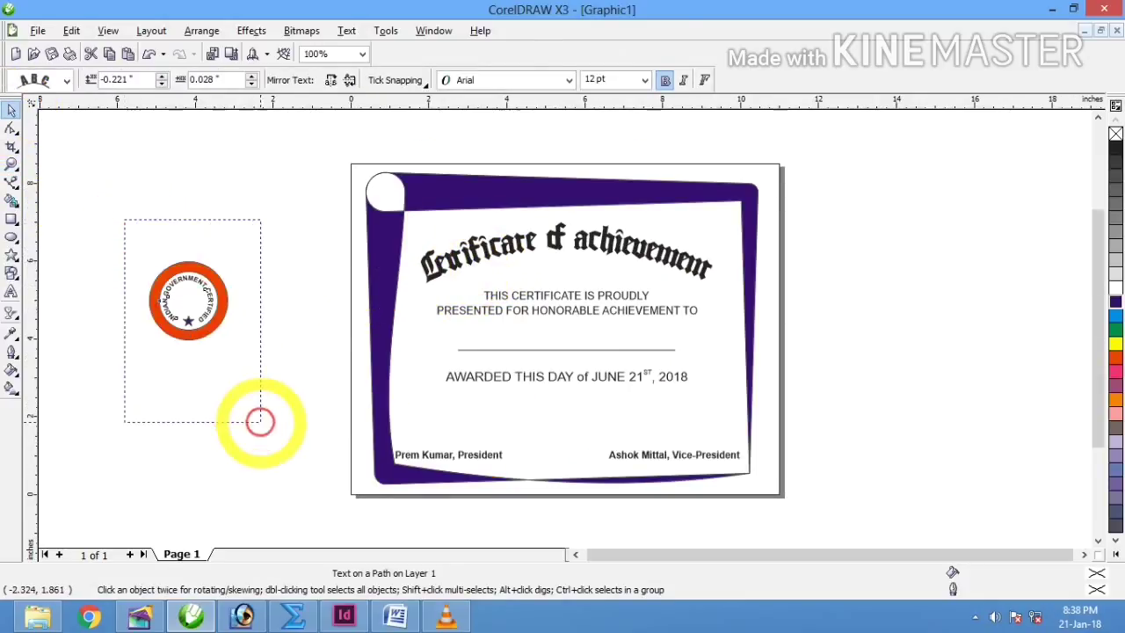
pyautogui.moveTo(232, 346)
pyautogui.mouseDown()
pyautogui.moveTo(231, 327)
pyautogui.moveTo(217, 330)
pyautogui.mouseUp()
pyautogui.moveTo(180, 294); pyautogui.dragTo(555, 440)
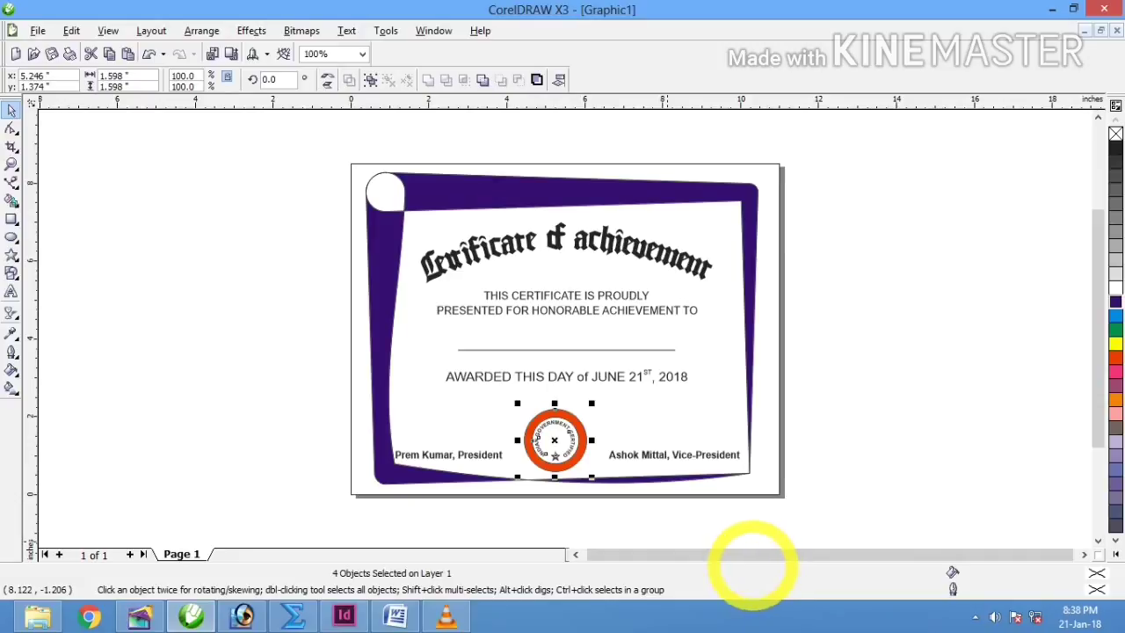
# Step: Group the seal and centre it horizontally on the certificate border
pyautogui.hotkey('ctrl', 'g')
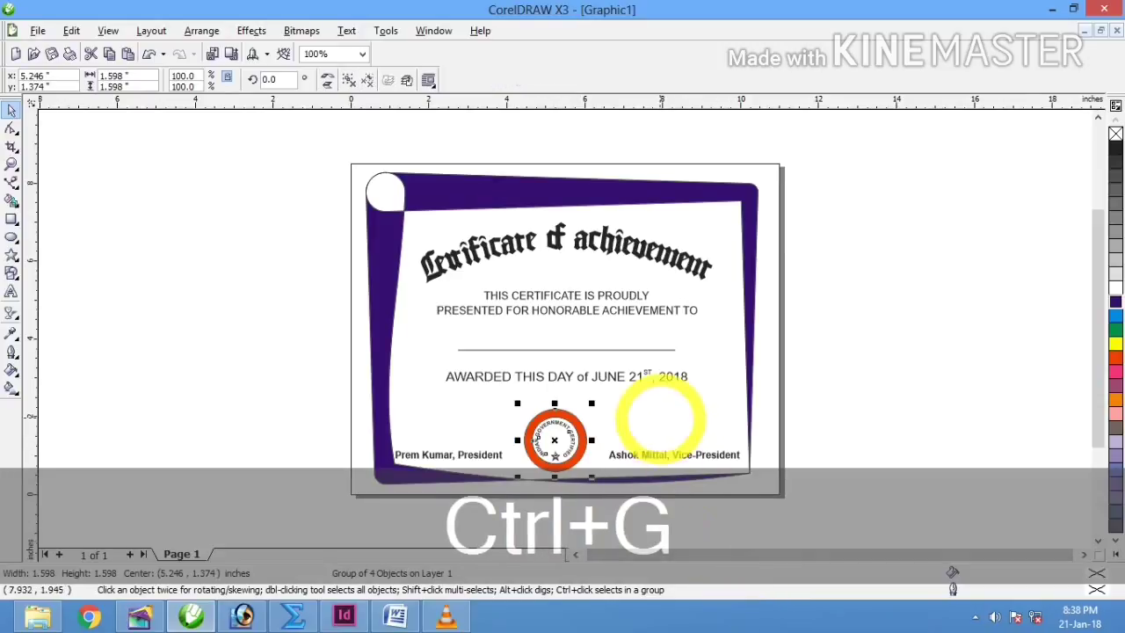
pyautogui.keyDown('shift'); pyautogui.click(659, 418); pyautogui.keyUp('shift')
pyautogui.hotkey('shift', 'c')
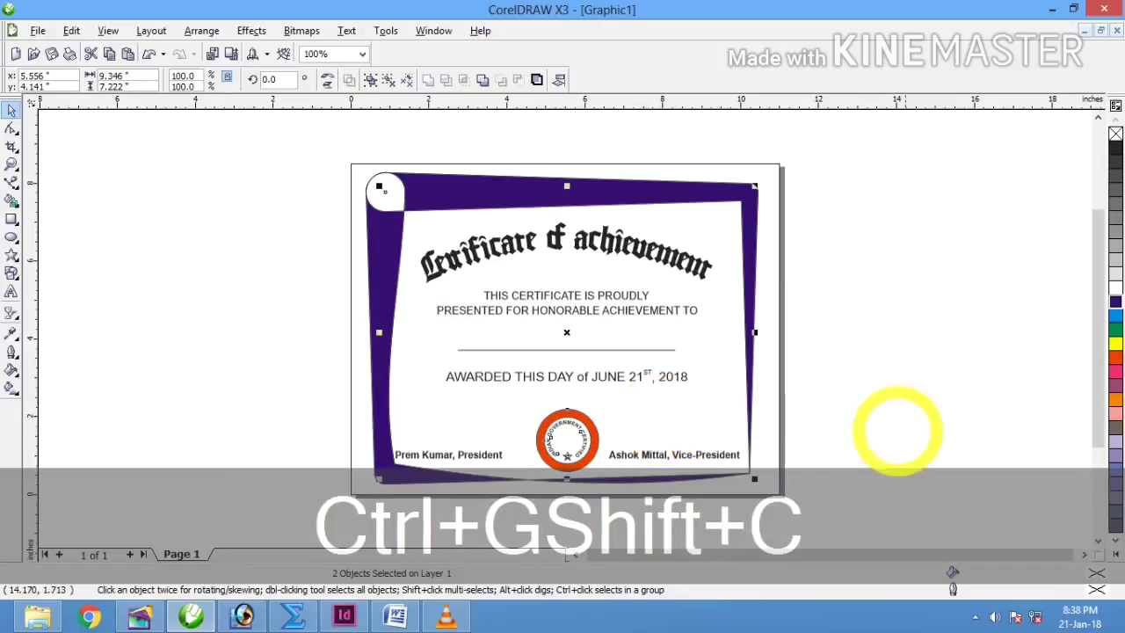
pyautogui.click(977, 418)
pyautogui.click(571, 444)
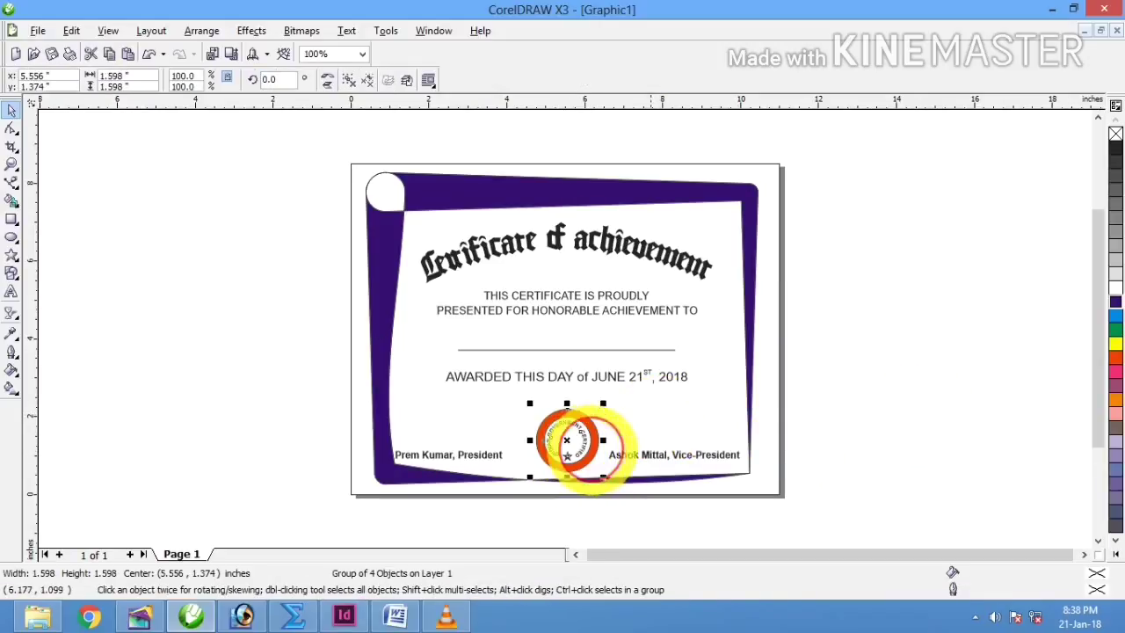
pyautogui.click(962, 420)
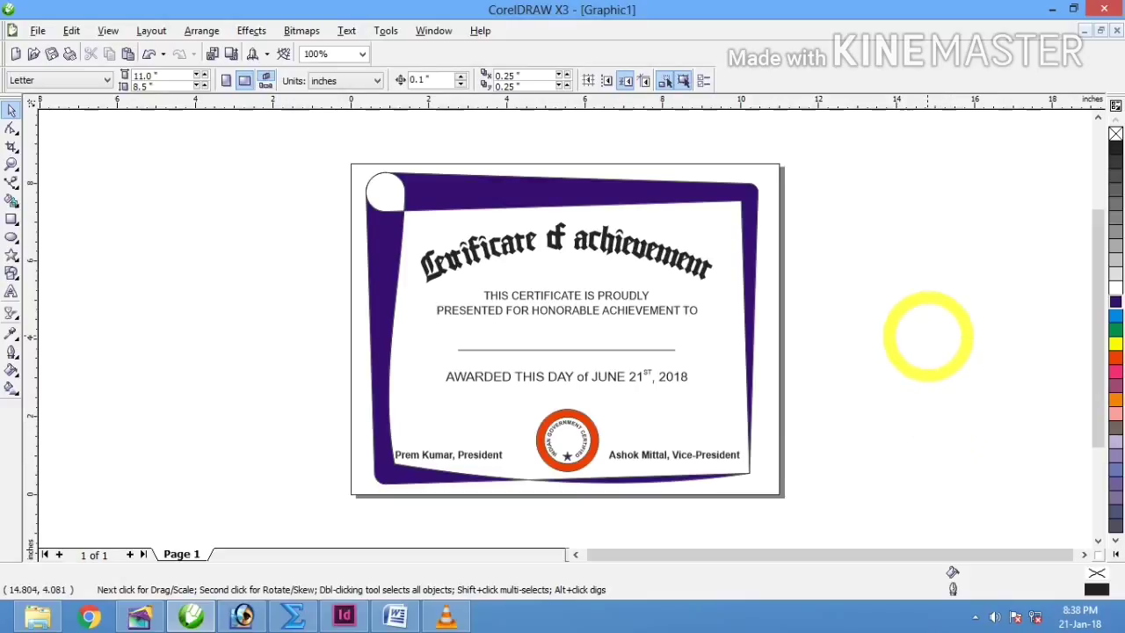
# Step: Select the purple border and try a radial fountain fill, then cancel it
pyautogui.click(604, 199)
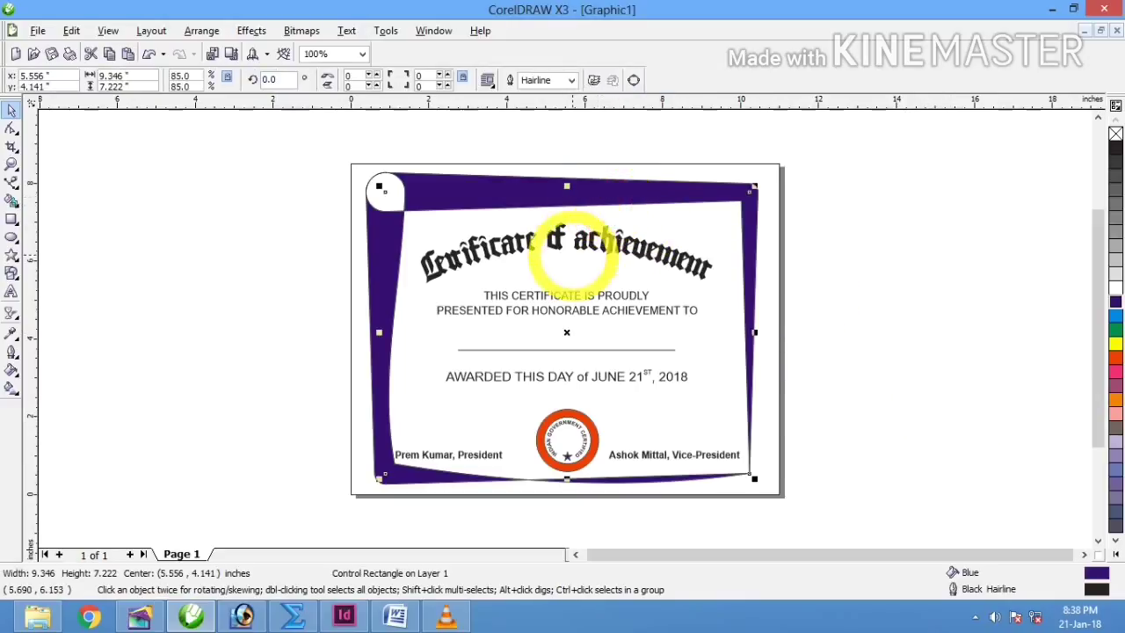
pyautogui.click(12, 369)
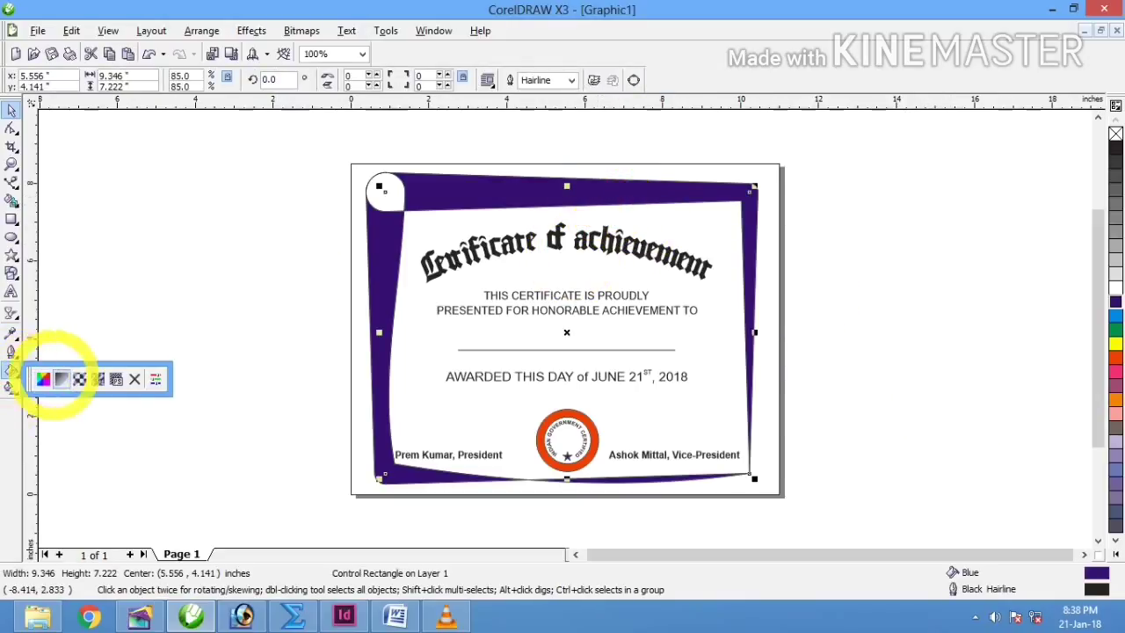
pyautogui.click(56, 376)
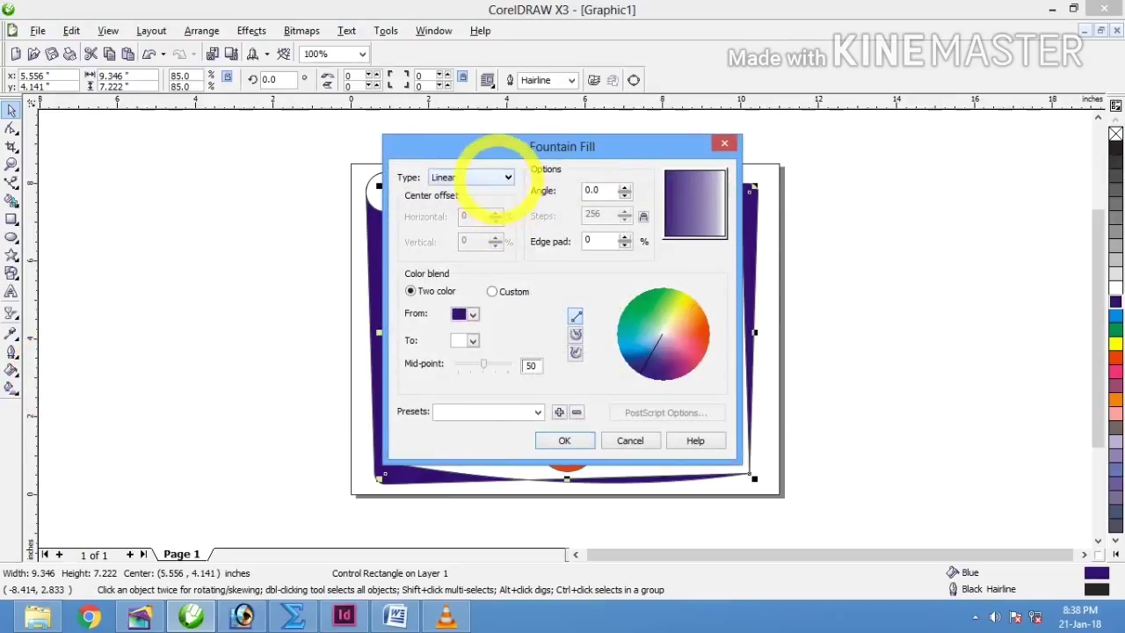
pyautogui.click(479, 177)
pyautogui.click(487, 176)
pyautogui.click(488, 180)
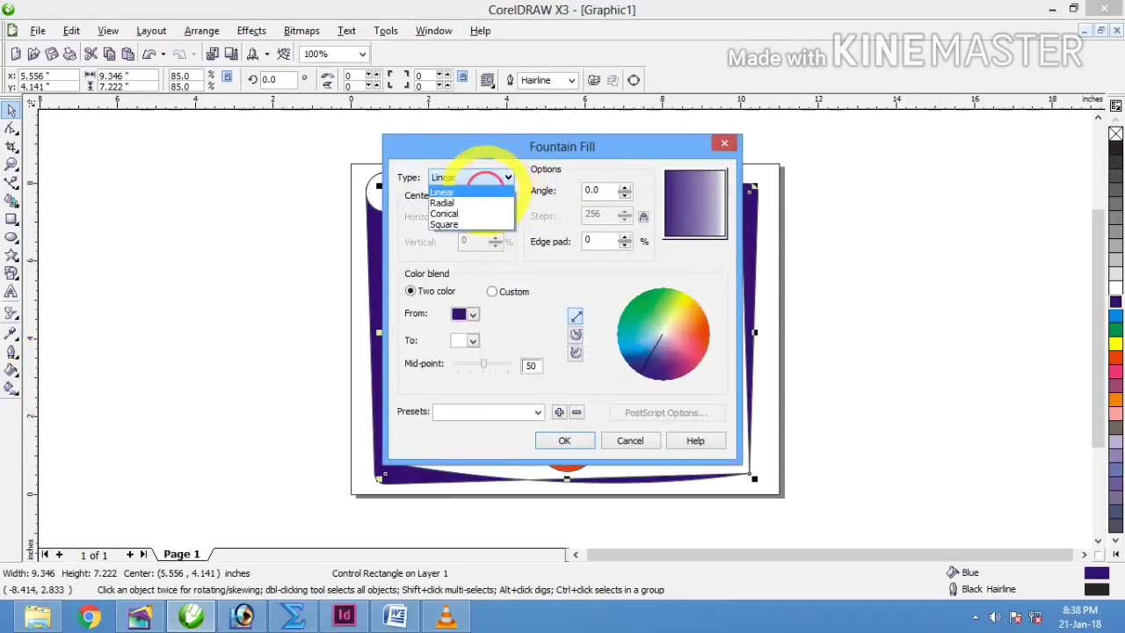
pyautogui.click(453, 211)
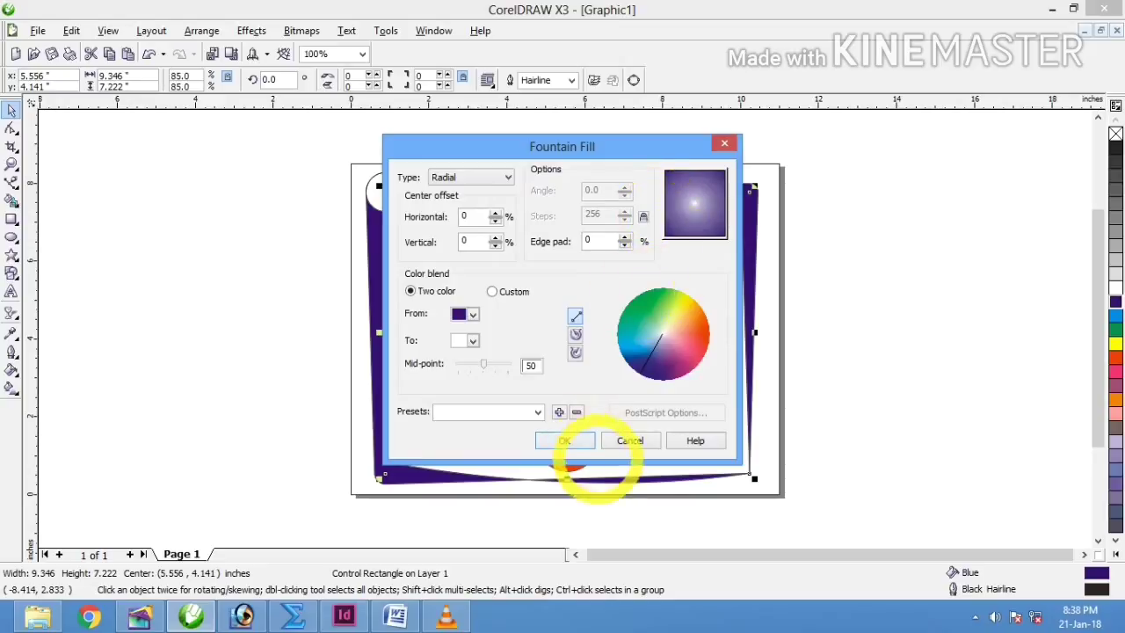
pyautogui.click(619, 440)
# Step: Apply the black-and-white polka-dot pattern fill to the border
pyautogui.click(12, 369)
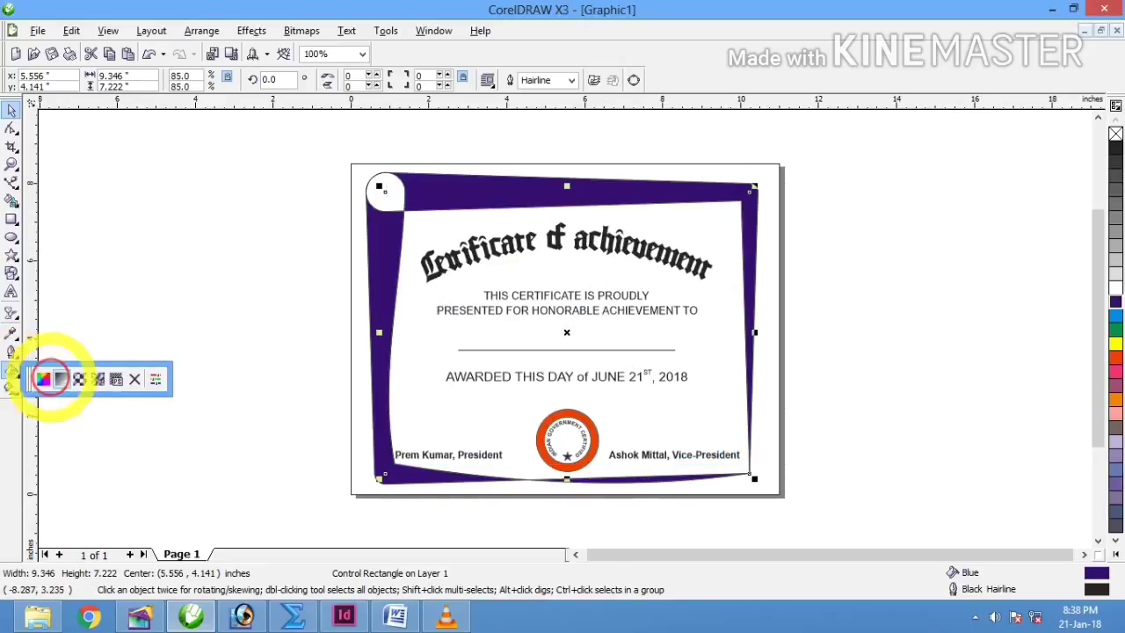
pyautogui.click(79, 378)
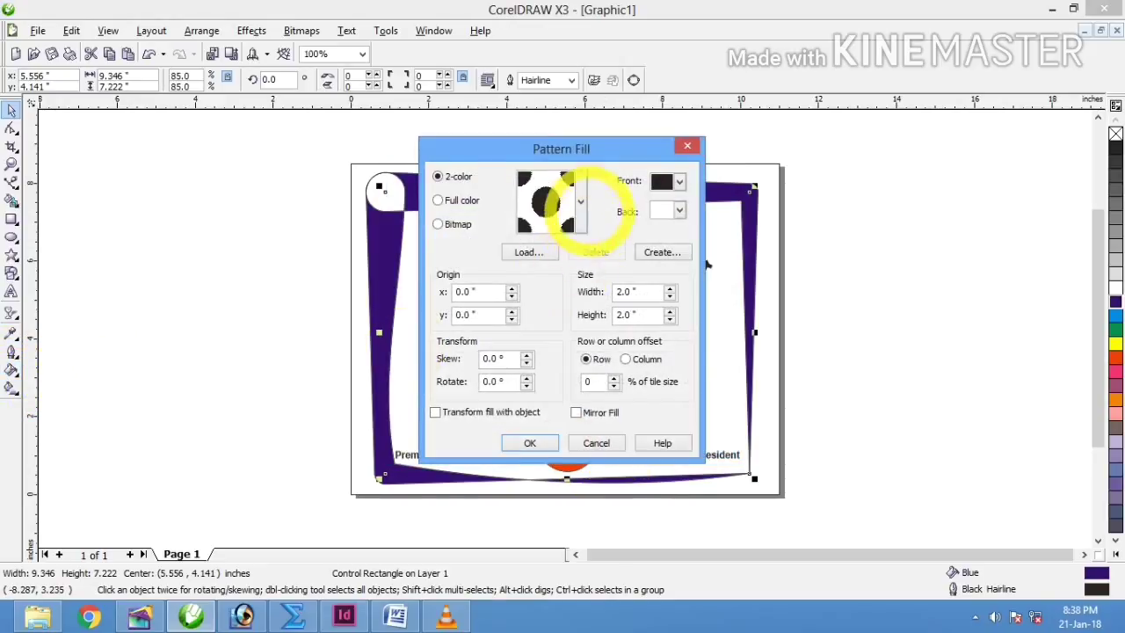
pyautogui.click(576, 201)
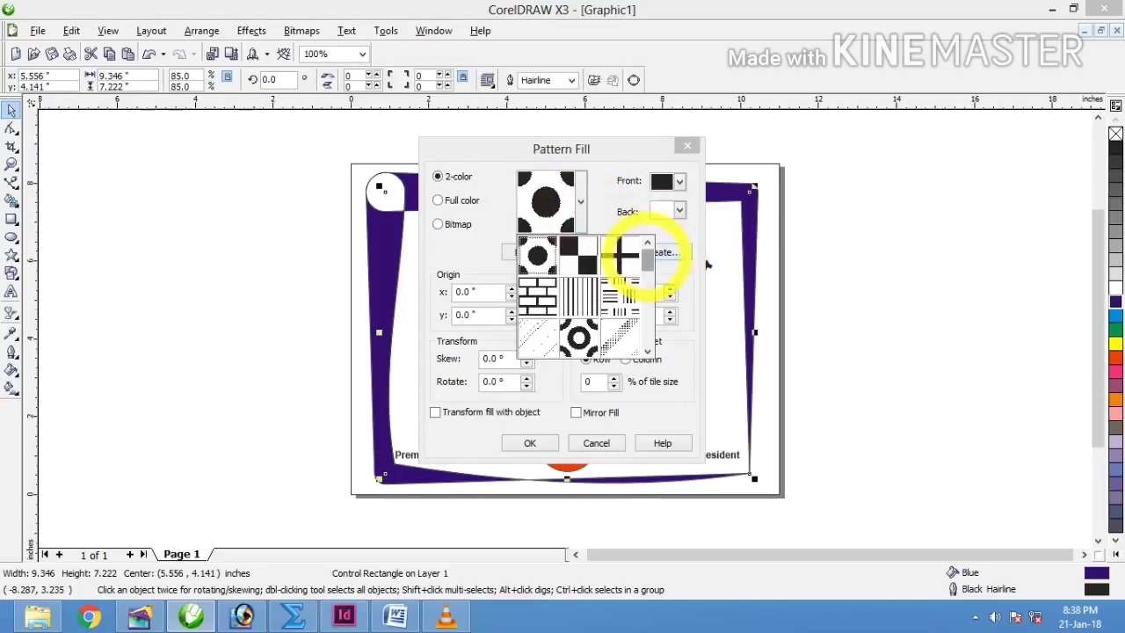
pyautogui.moveTo(647, 256)
pyautogui.mouseDown()
pyautogui.moveTo(648, 336)
pyautogui.moveTo(647, 261)
pyautogui.mouseUp()
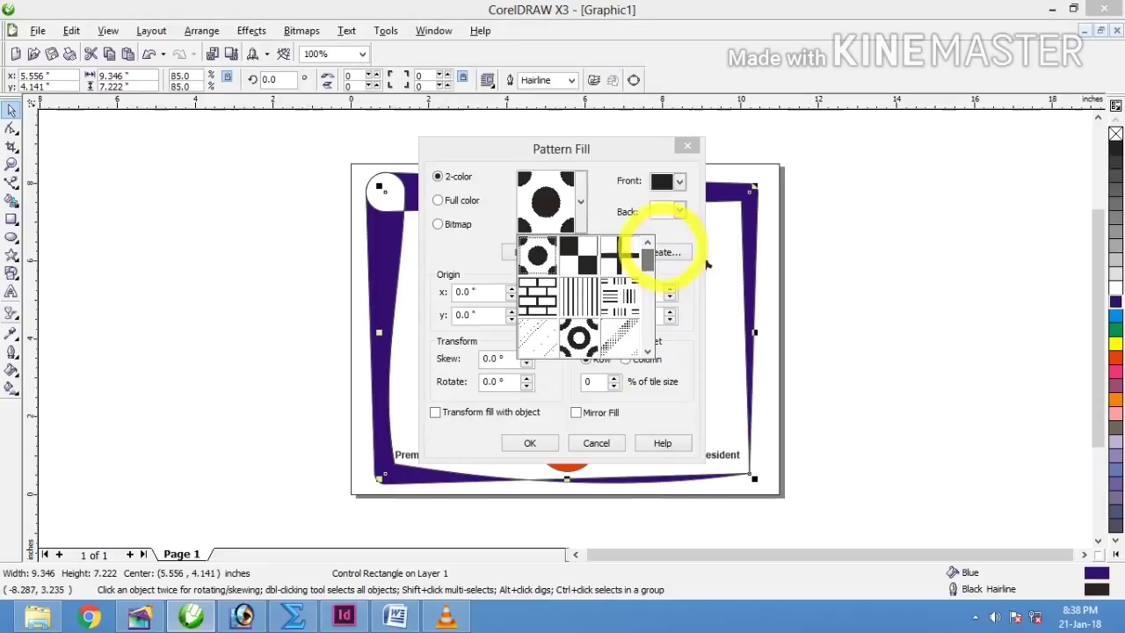
pyautogui.click(537, 254)
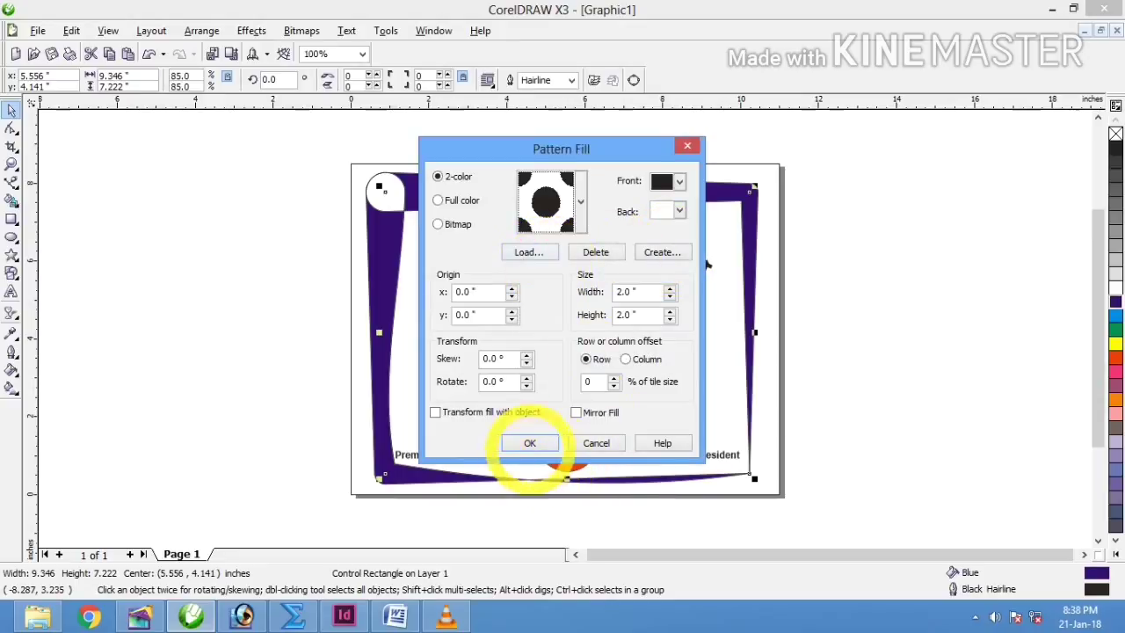
pyautogui.click(530, 442)
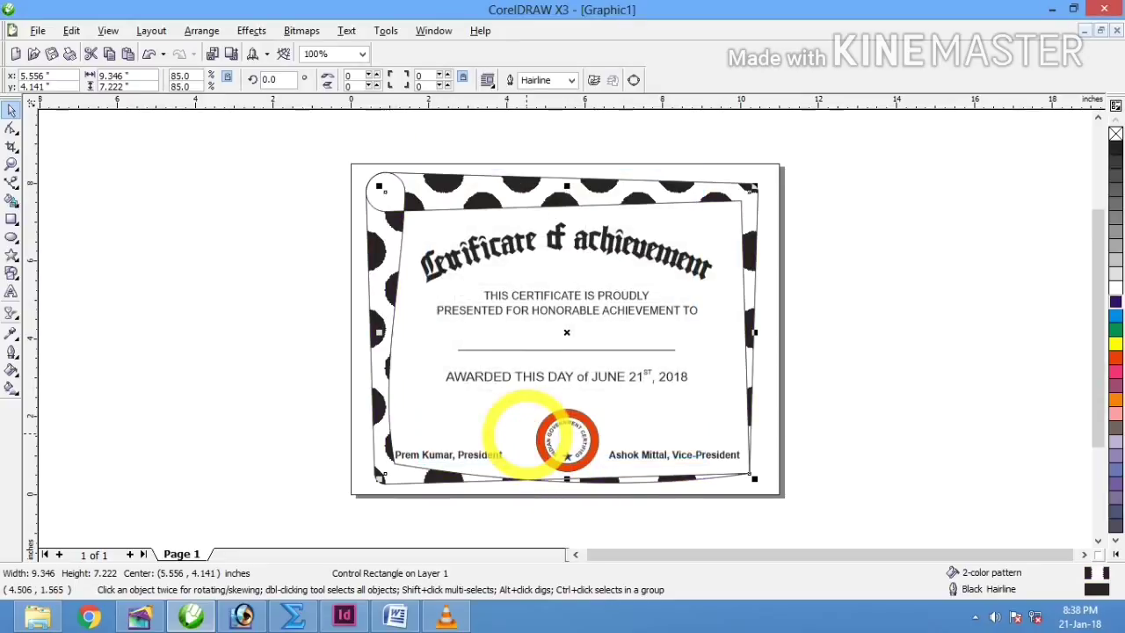
# Step: Try a black fill on the seal, then undo back to the solid purple border
pyautogui.click(889, 311)
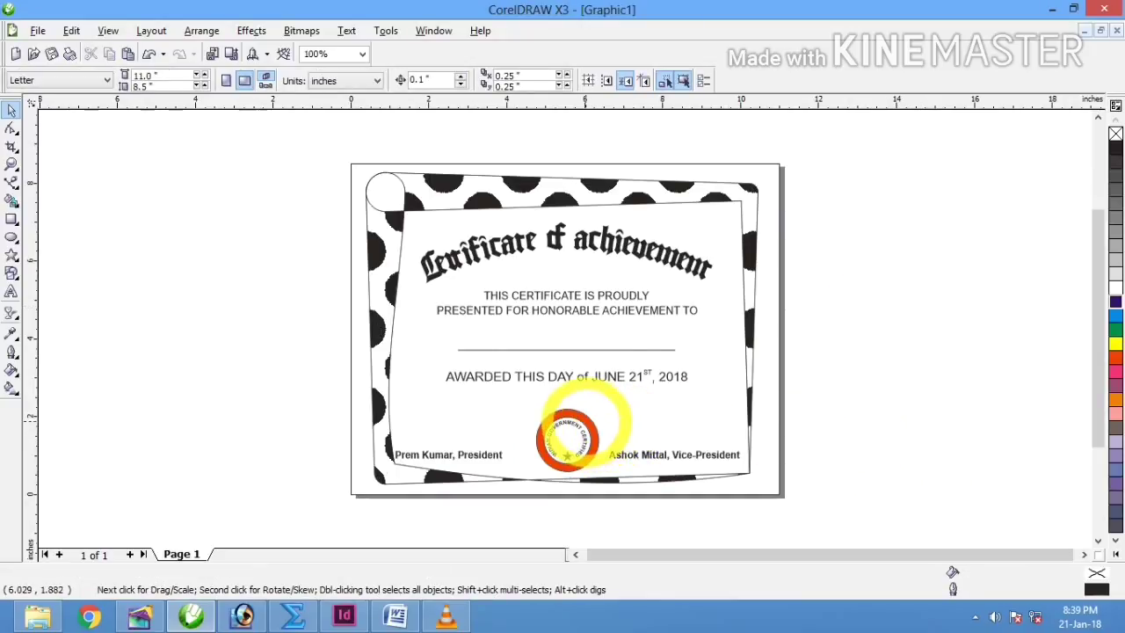
pyautogui.click(573, 425)
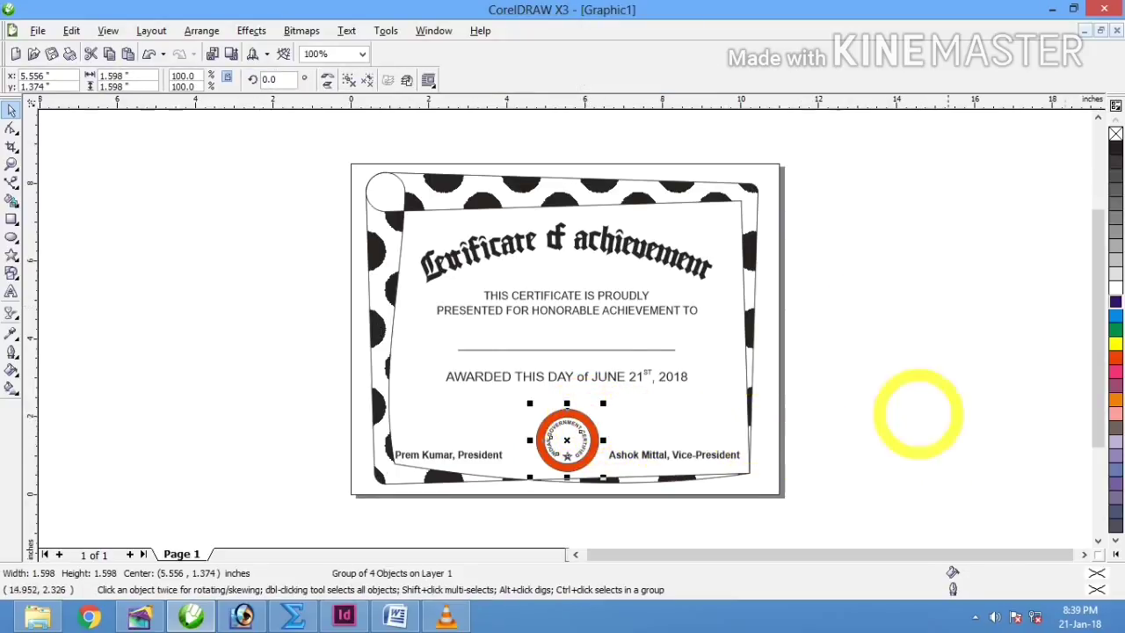
pyautogui.click(1115, 147)
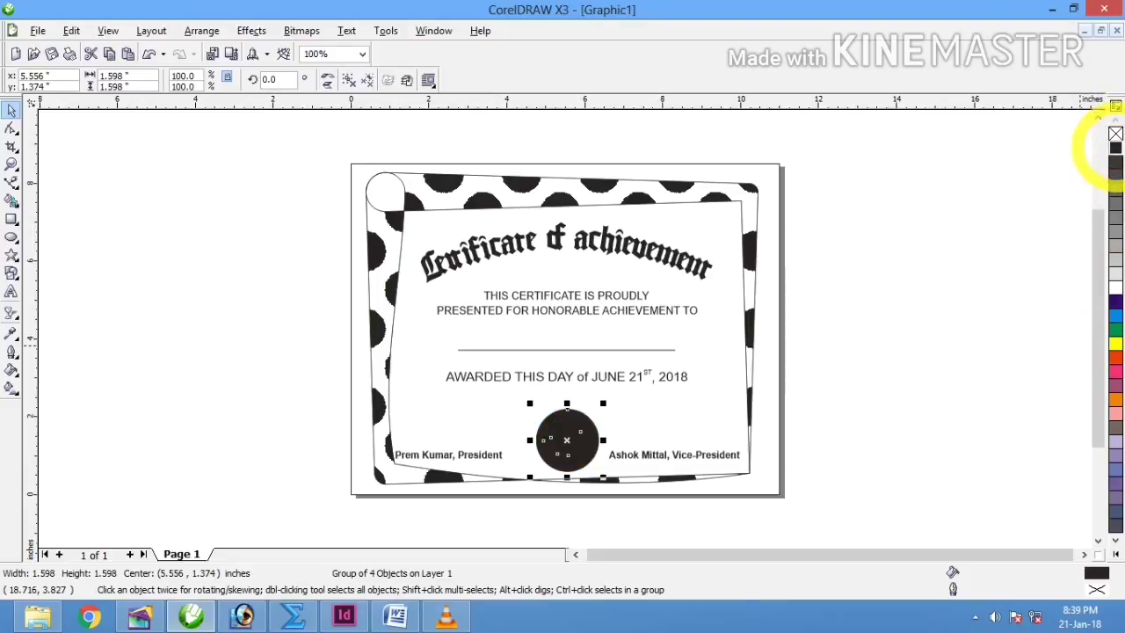
pyautogui.hotkey('ctrl', 'z')
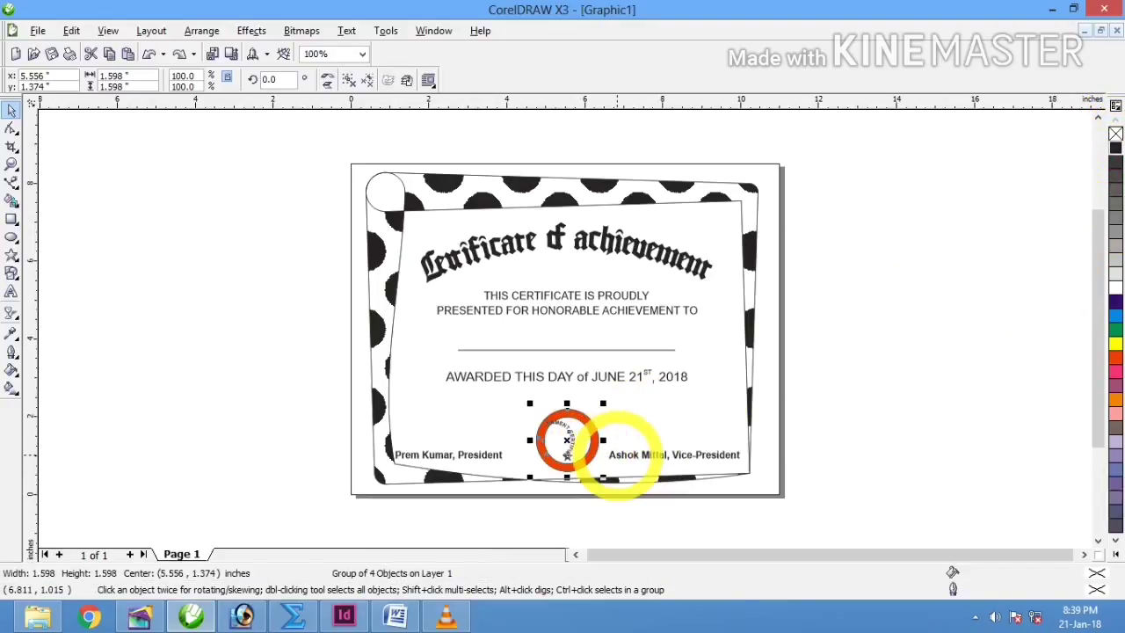
pyautogui.hotkey('ctrl', 'z')
pyautogui.hotkey('ctrl', 'z')
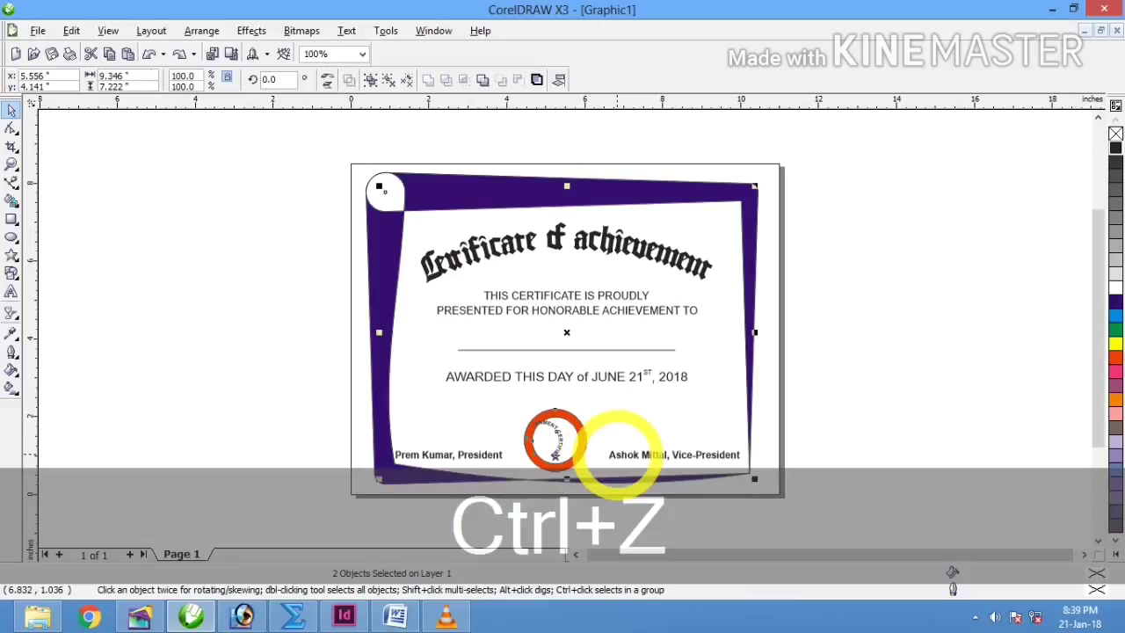
pyautogui.hotkey('ctrl', 'z')
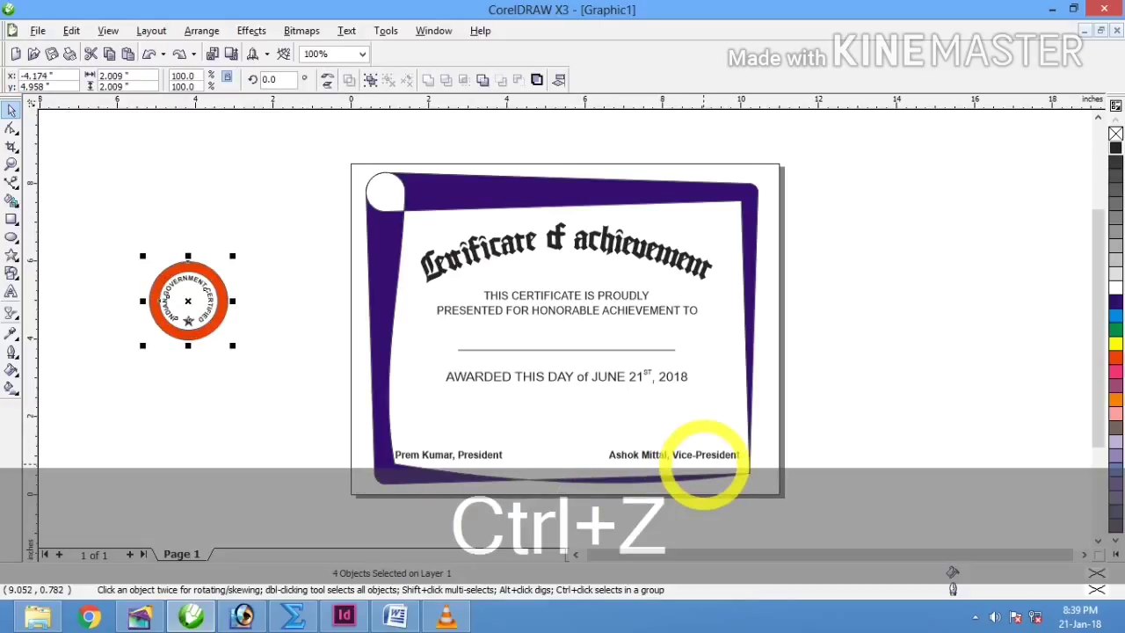
# Step: Group the seal's parts and move the seal to the certificate's bottom centre
pyautogui.moveTo(82, 233); pyautogui.dragTo(251, 396)
pyautogui.hotkey('ctrl', 'g')
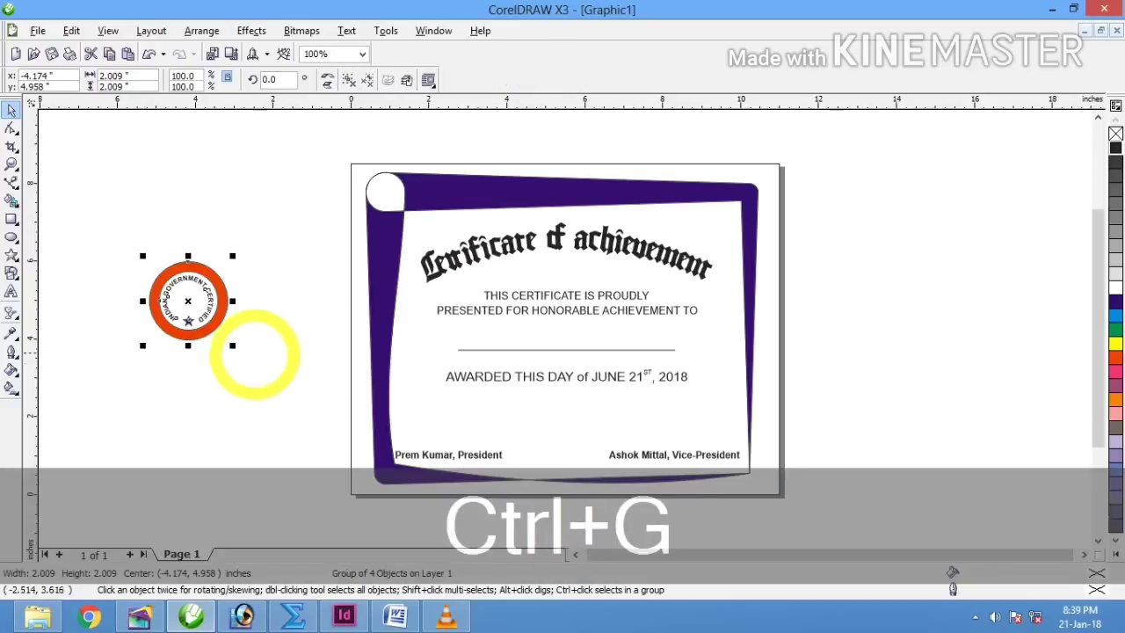
pyautogui.moveTo(232, 344); pyautogui.dragTo(204, 314)
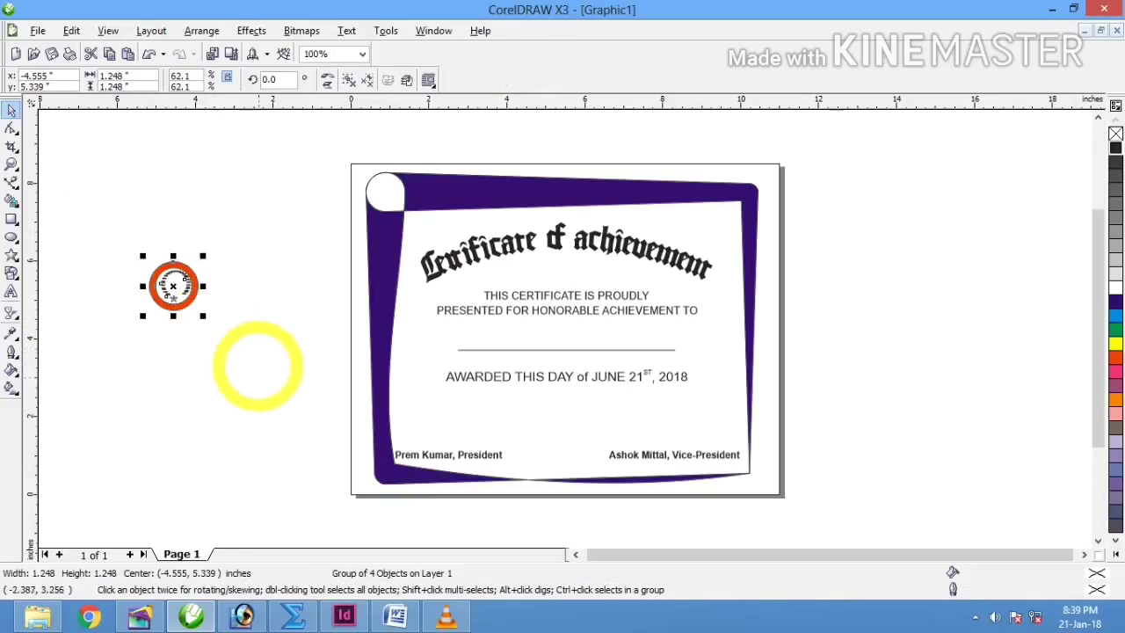
pyautogui.hotkey('ctrl', 'z')
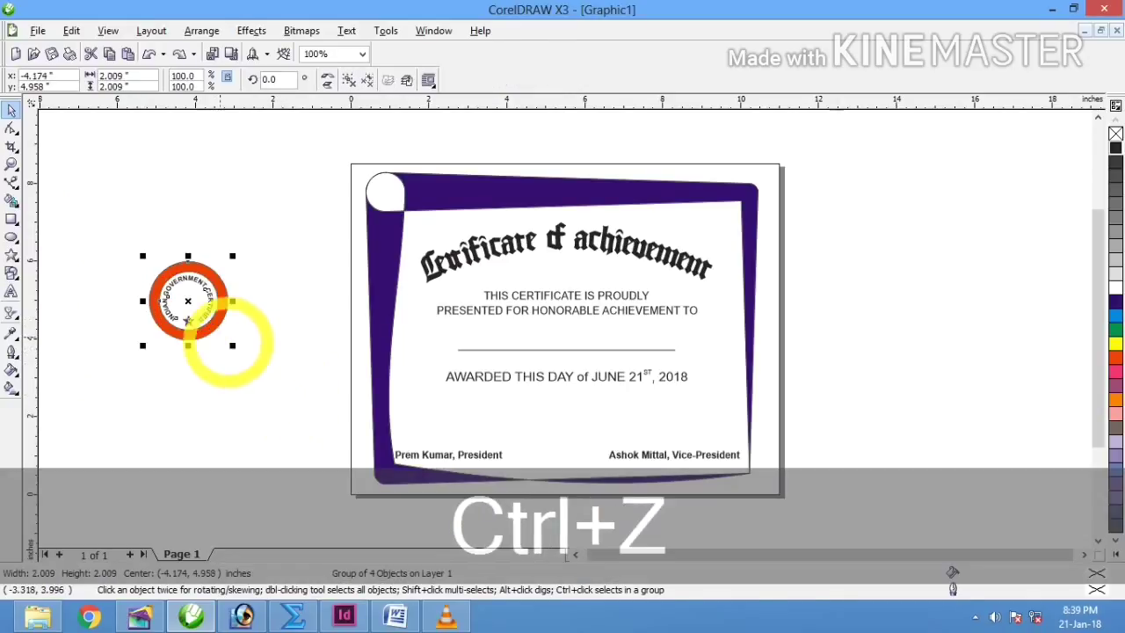
pyautogui.moveTo(190, 303); pyautogui.dragTo(549, 440)
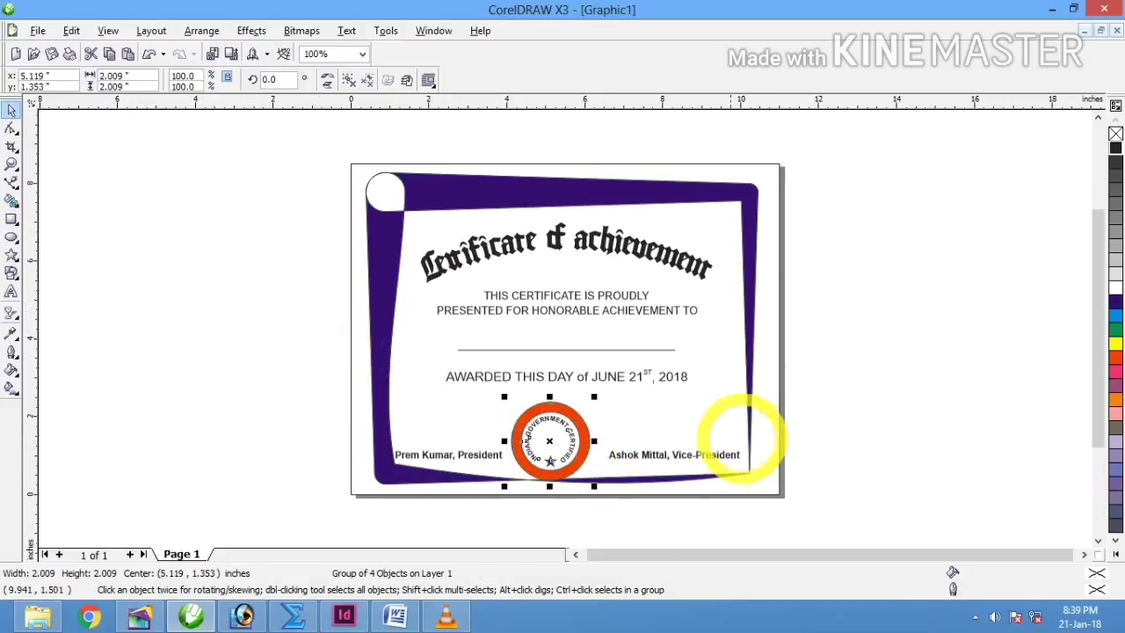
# Step: Centre the seal horizontally and nudge it up, left and back down
pyautogui.hotkey('shift', 'c')
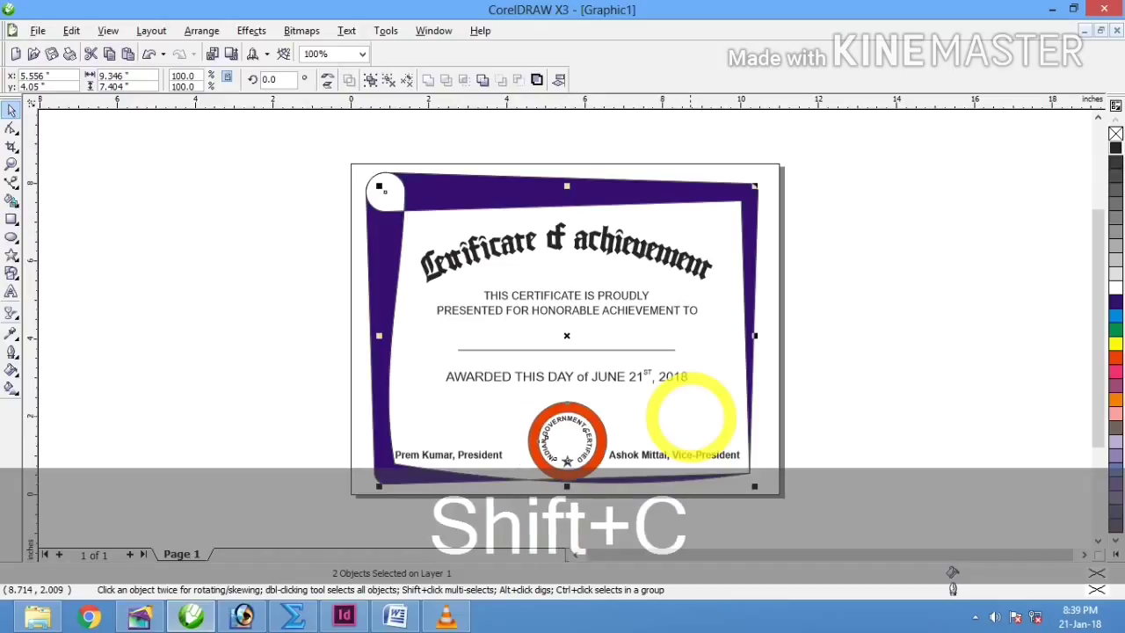
pyautogui.click(858, 458)
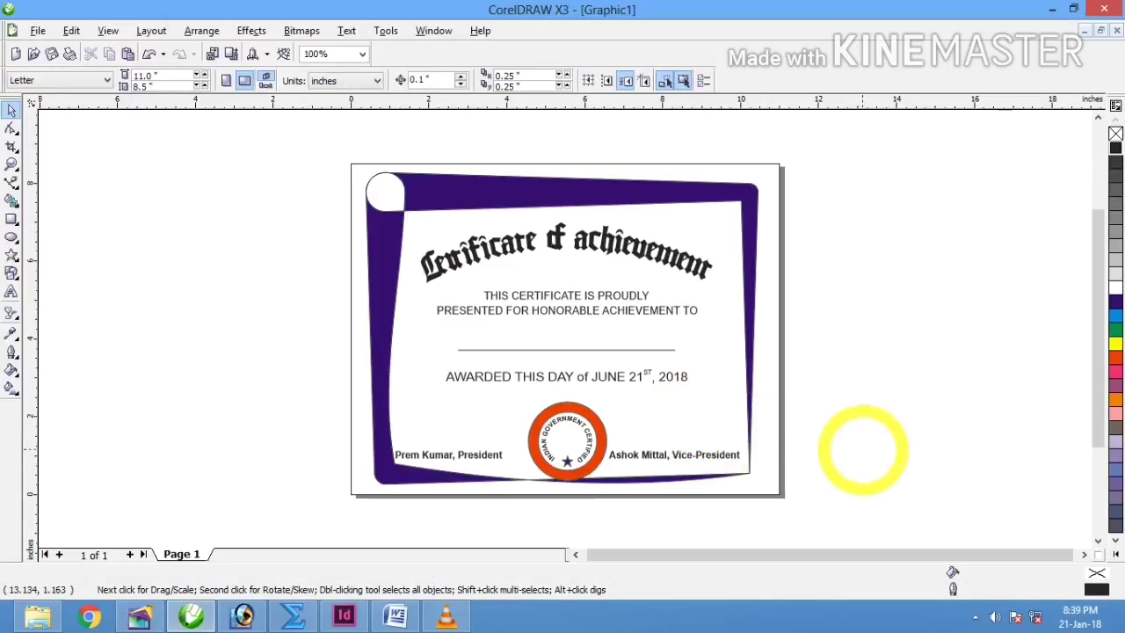
pyautogui.click(566, 441)
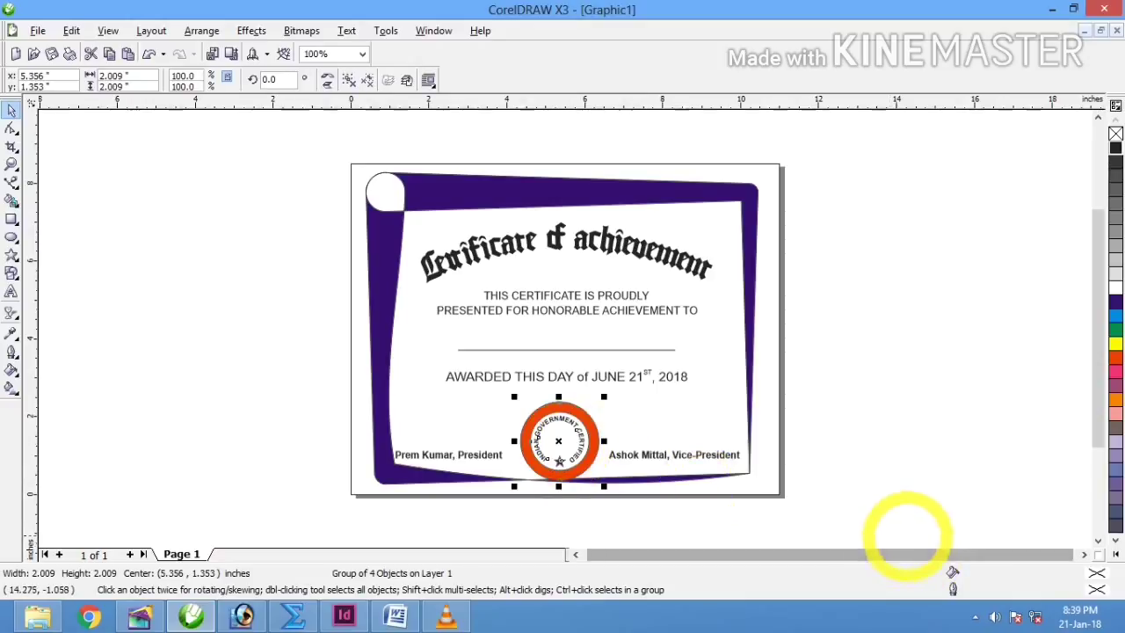
pyautogui.press('Up')
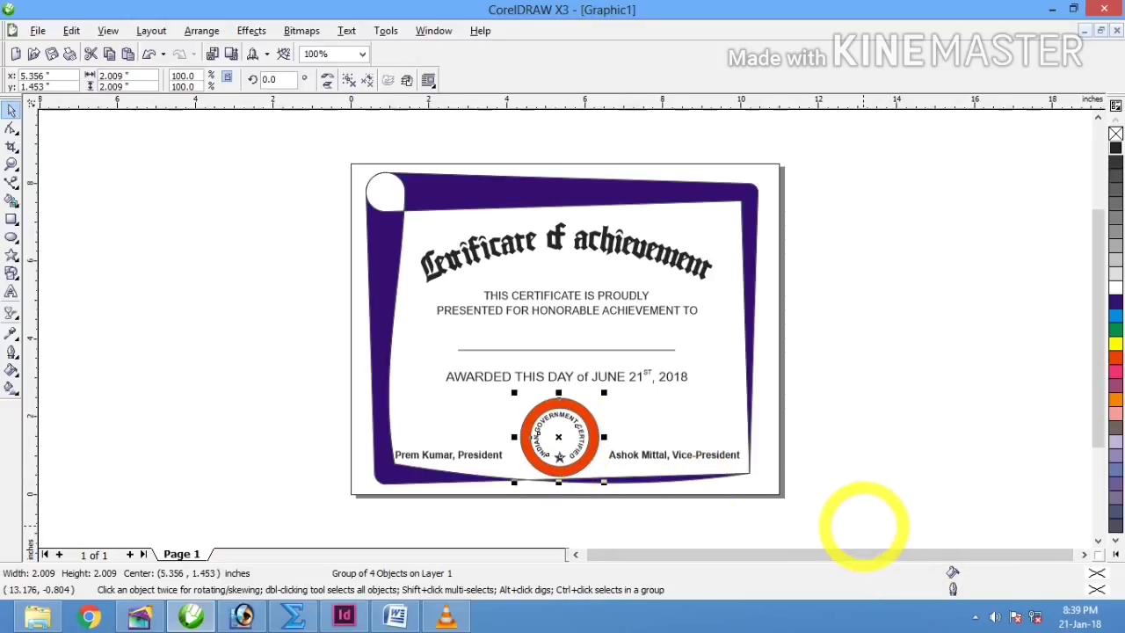
pyautogui.press('Left')
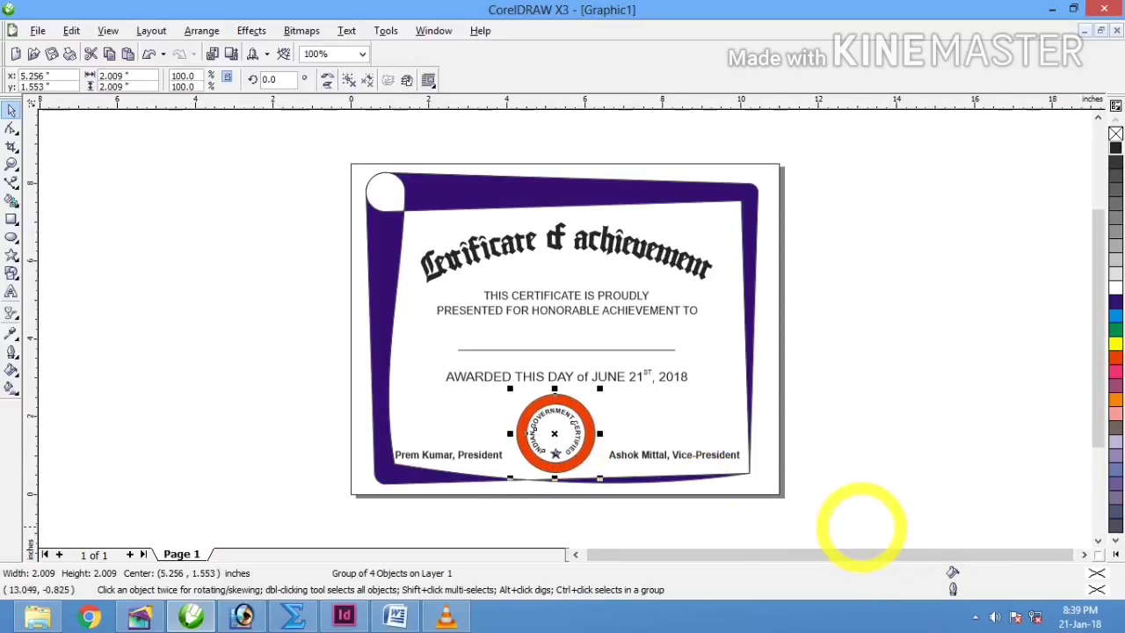
pyautogui.press('Down')
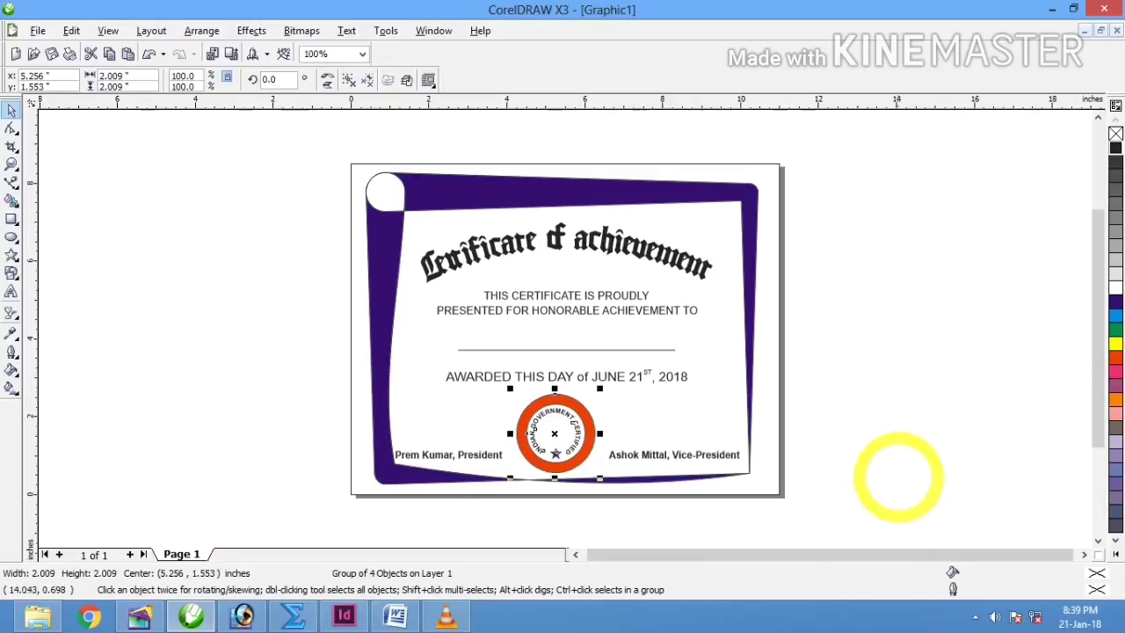
pyautogui.click(902, 395)
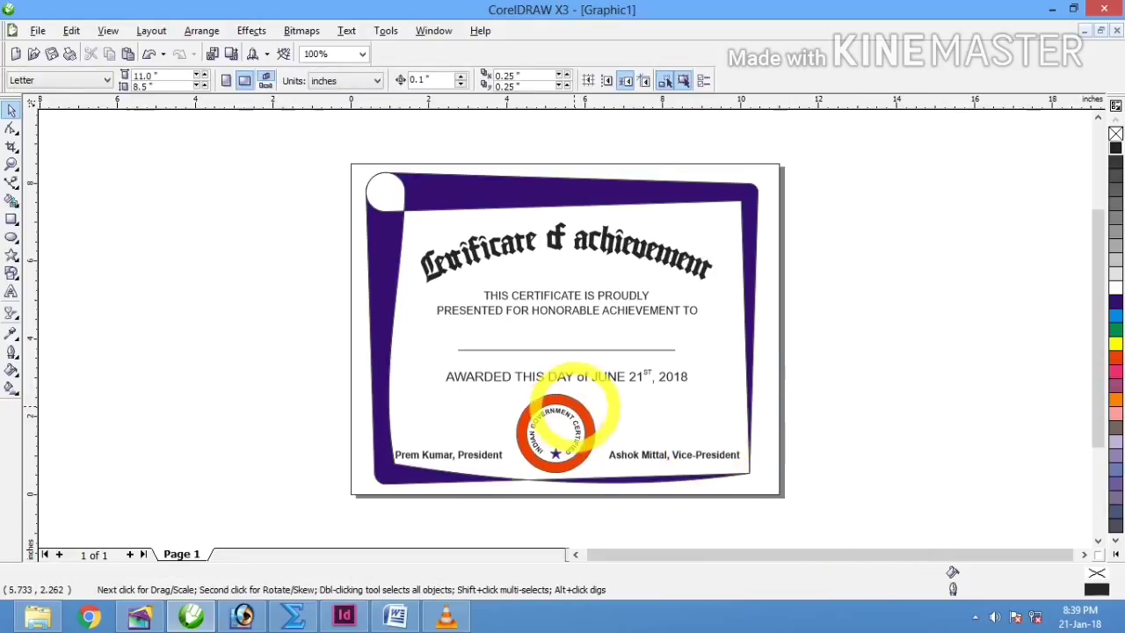
# Step: Ungroup the seal into separate parts and select its red outer ring
pyautogui.click(549, 426)
pyautogui.click(367, 81)
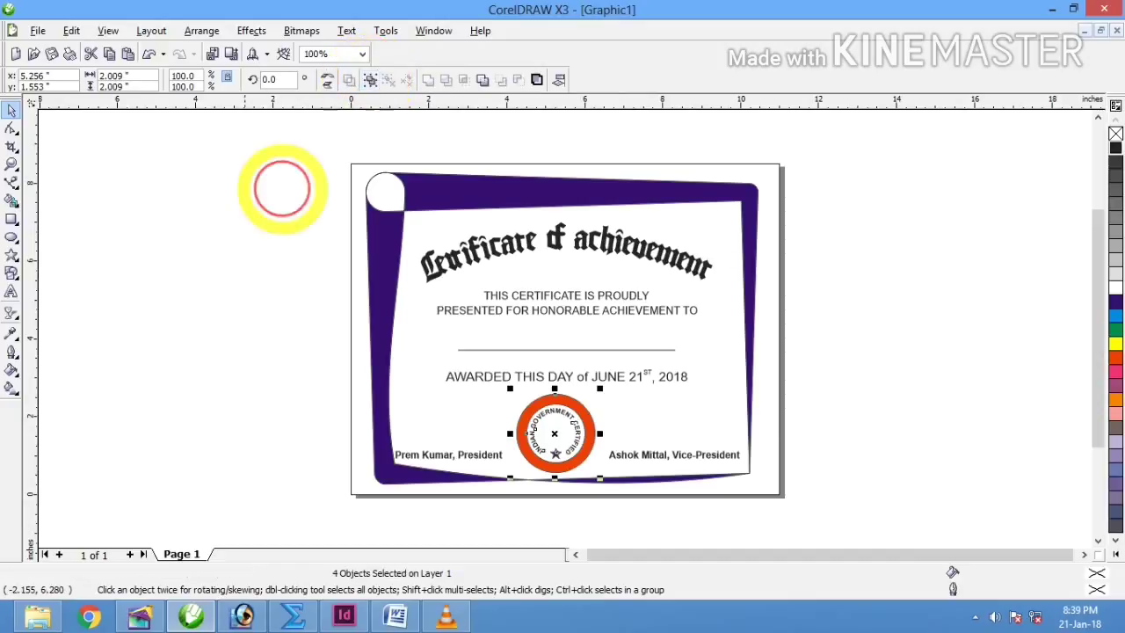
pyautogui.click(151, 373)
pyautogui.click(568, 404)
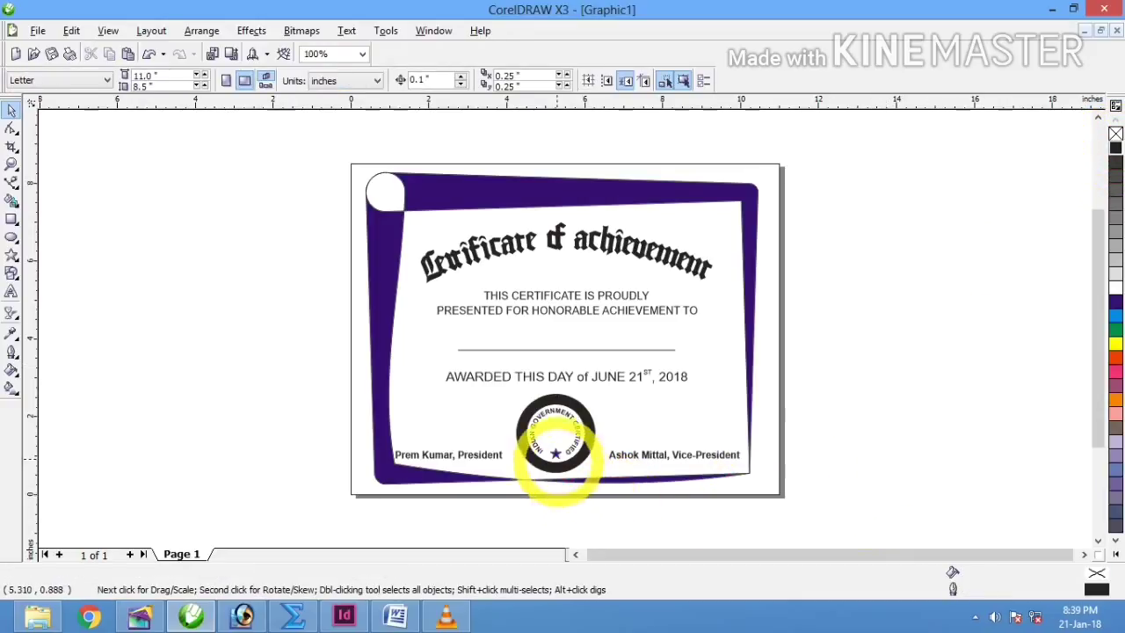
# Step: Apply the black dot pattern fill to the certificate's purple border
pyautogui.click(555, 452)
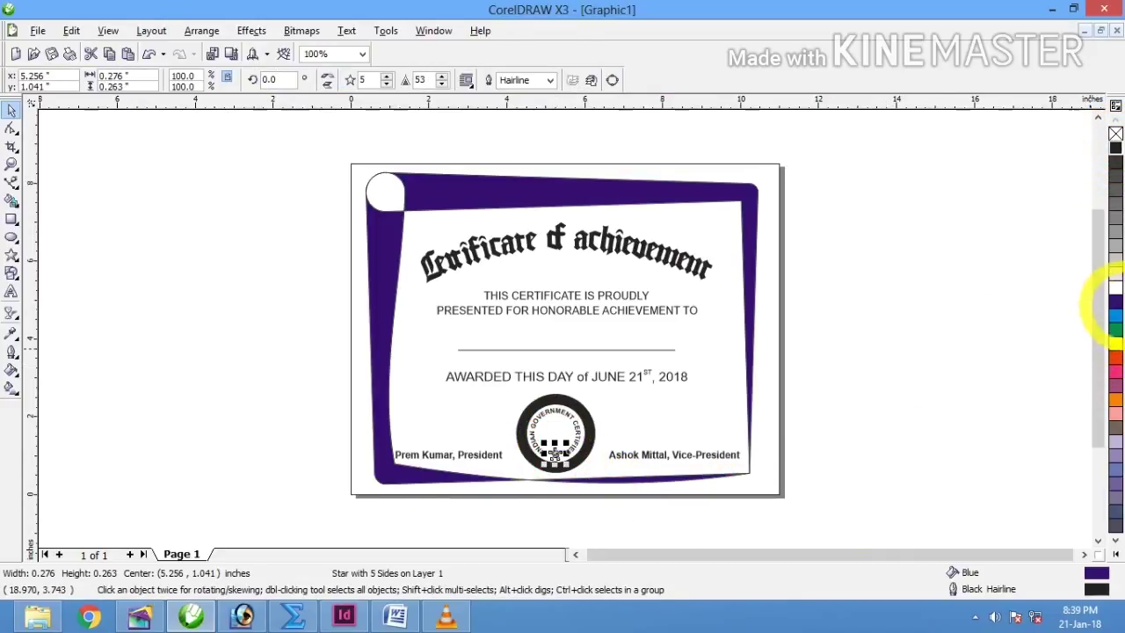
pyautogui.click(557, 188)
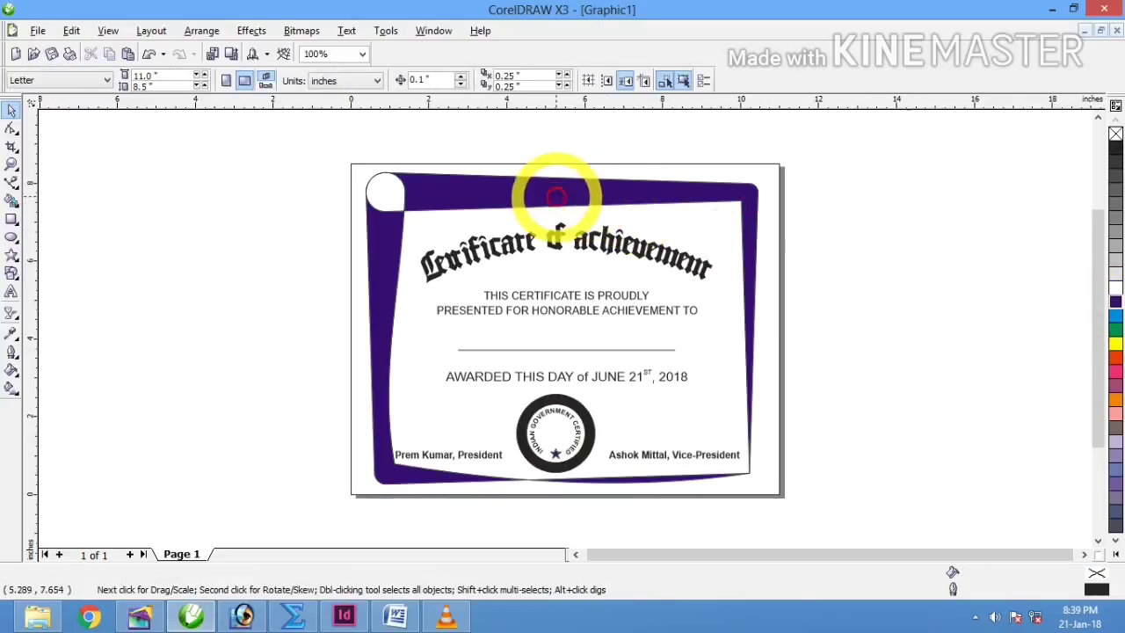
pyautogui.click(12, 369)
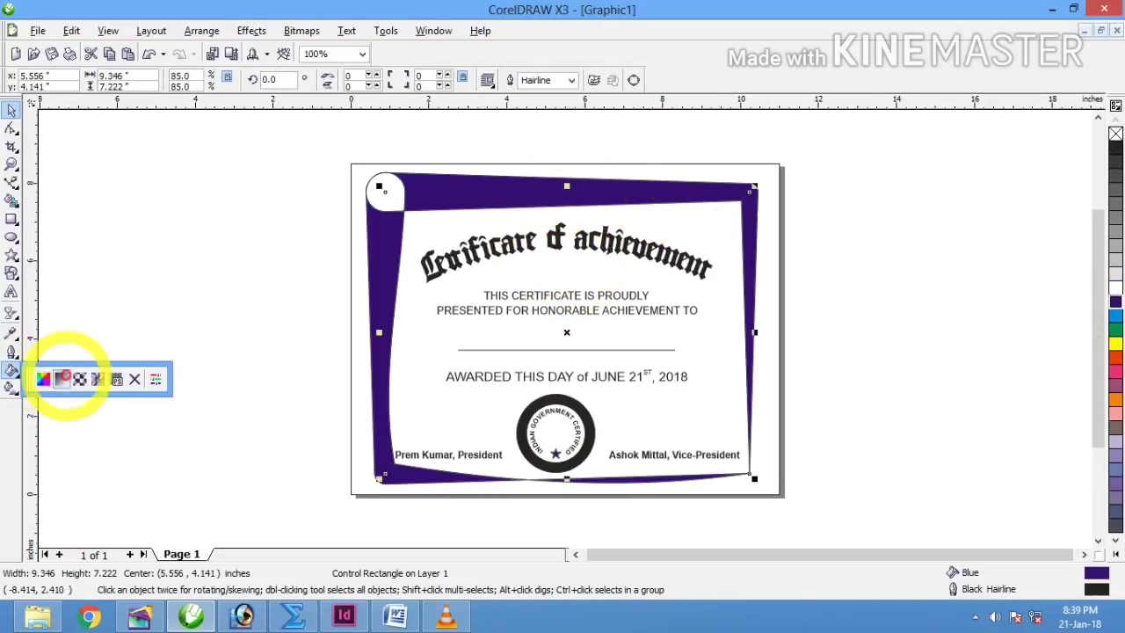
pyautogui.click(79, 378)
pyautogui.click(509, 443)
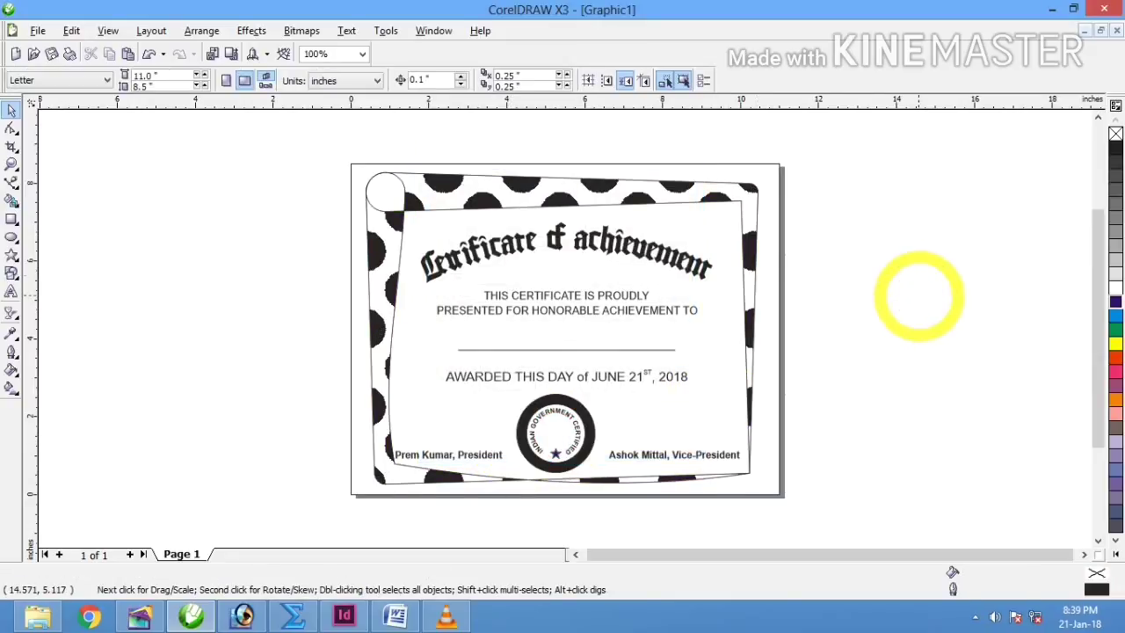
# Step: Test an orange-red border fill, undo it, and zoom so the page fills the window
pyautogui.click(691, 188)
pyautogui.click(1115, 357)
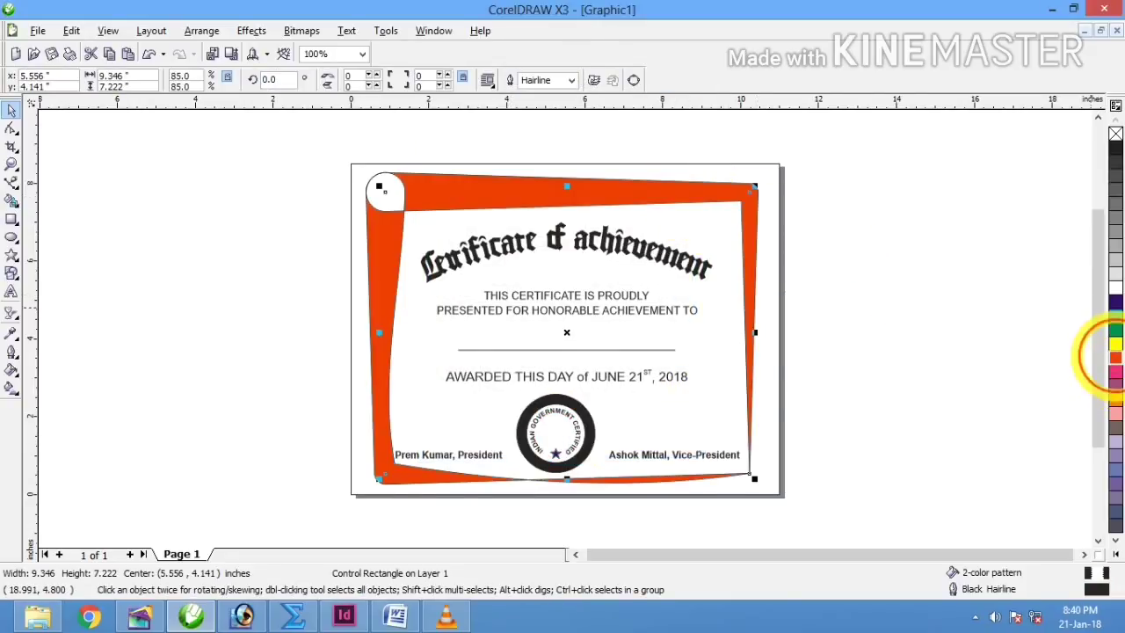
pyautogui.hotkey('ctrl', 'z')
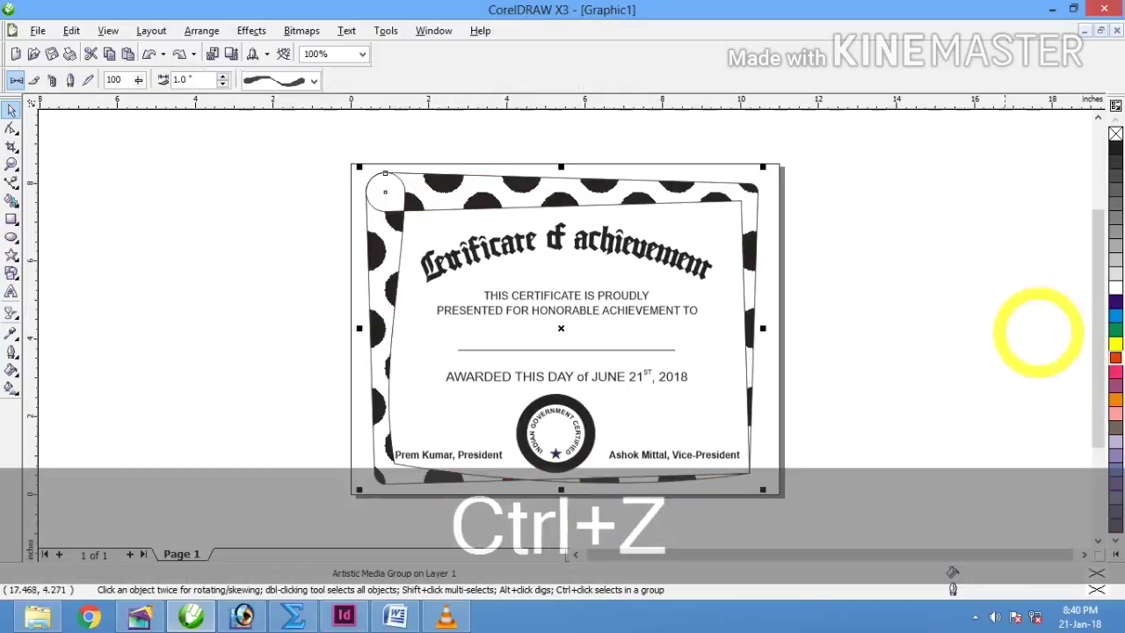
pyautogui.click(924, 297)
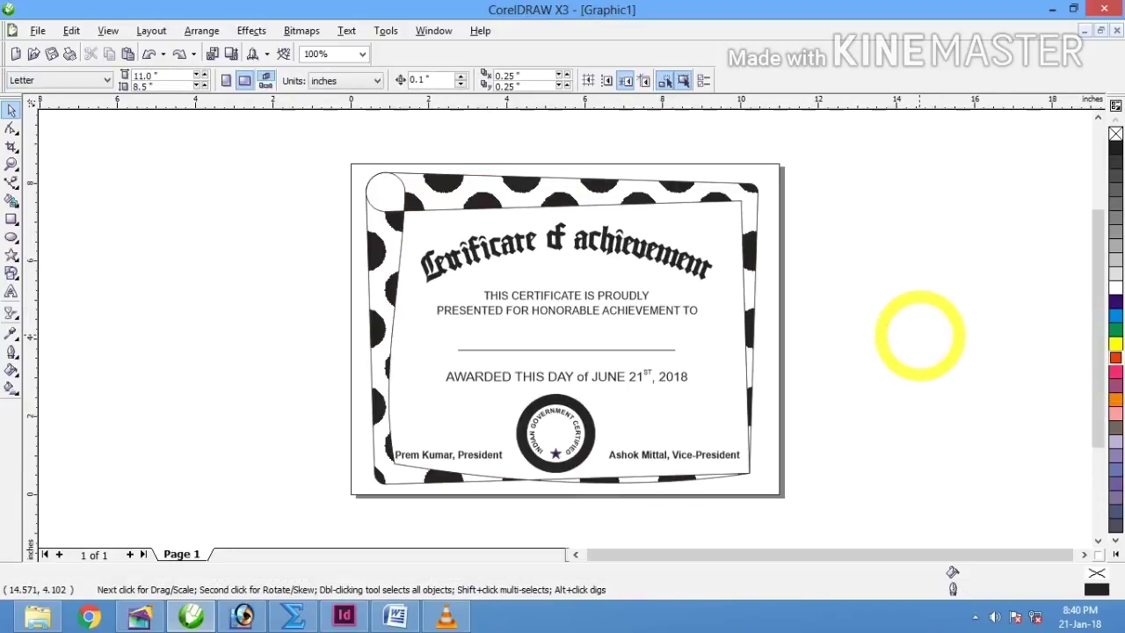
pyautogui.hotkey('shift', 'F4')
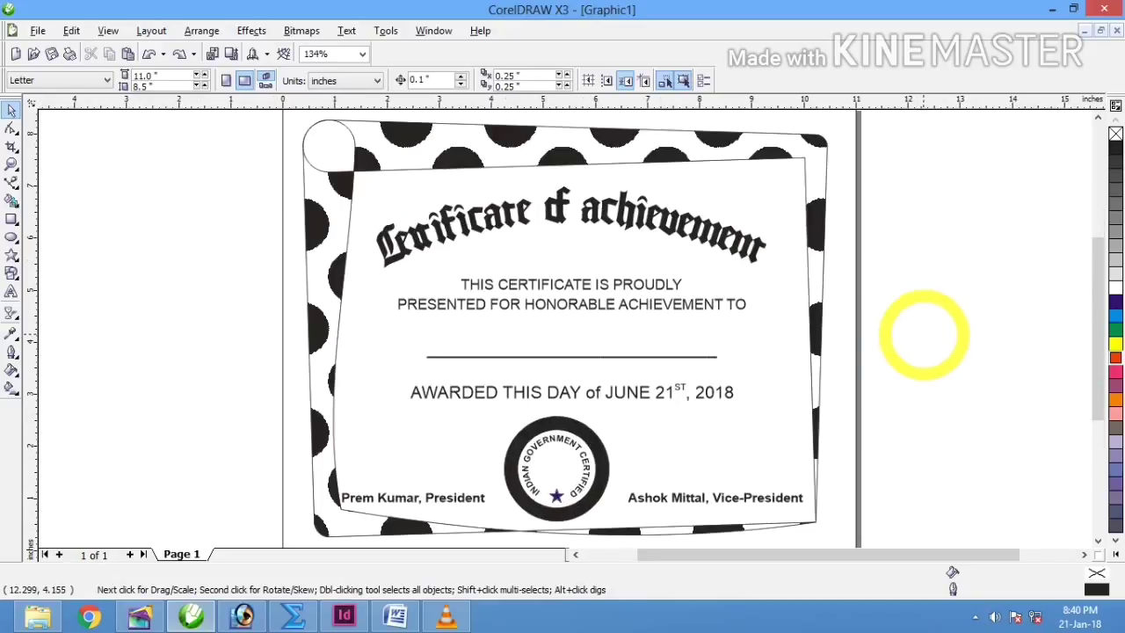